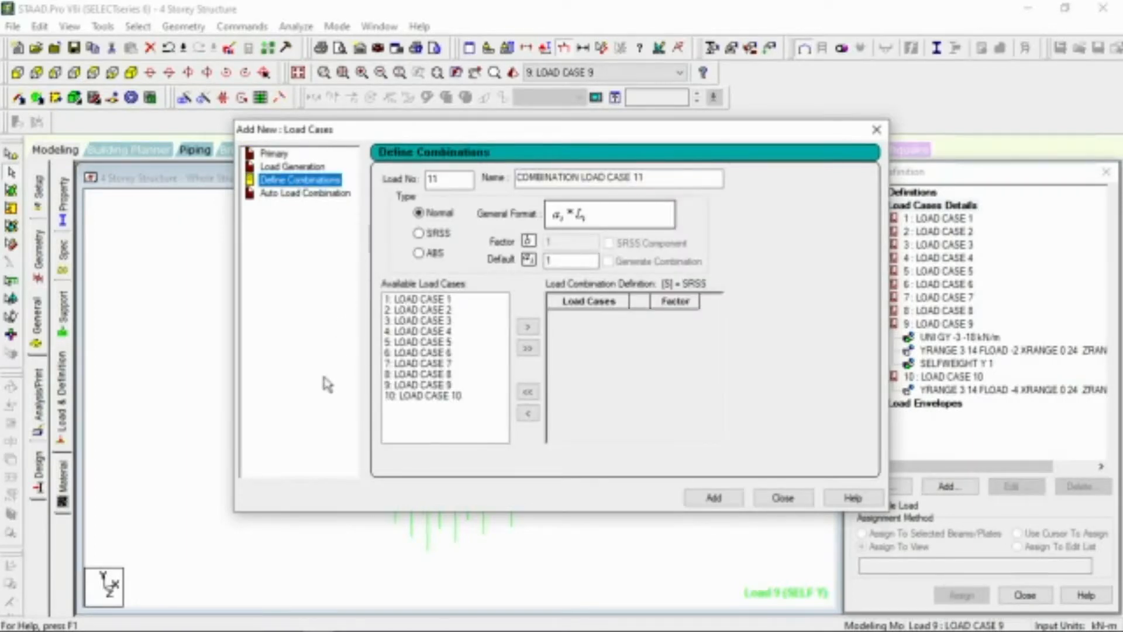
Add a normal load combination of Load Case 9 with factor 1.4 and Load Case 10 with factor 1.7.
{"action": "left_click", "coordinate": [418, 384]}
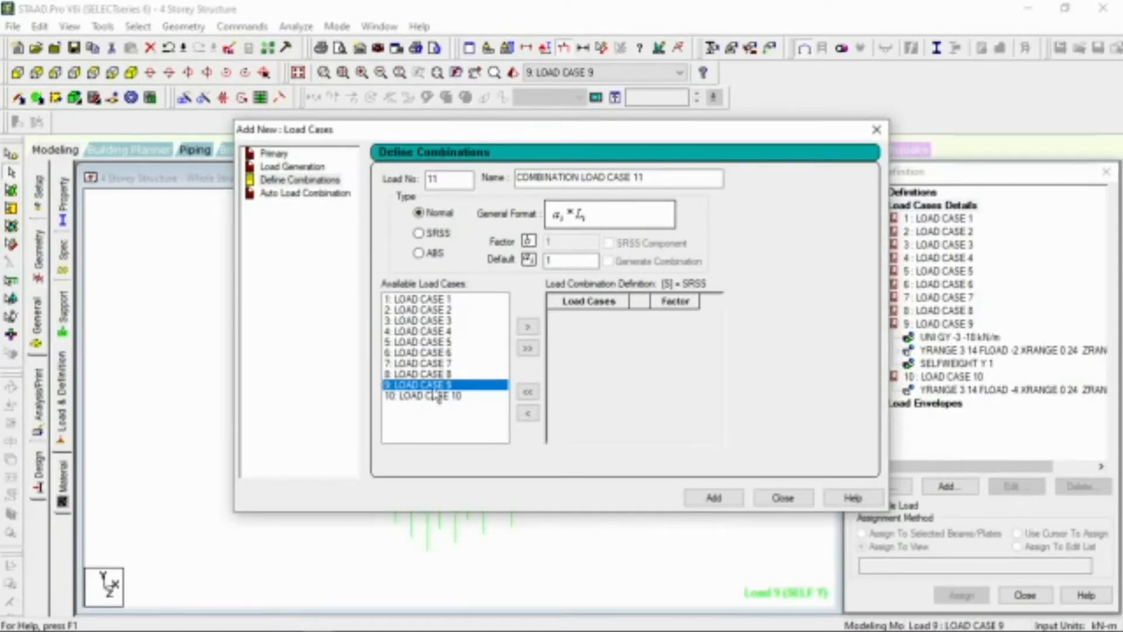
{"action": "left_click", "coordinate": [528, 326]}
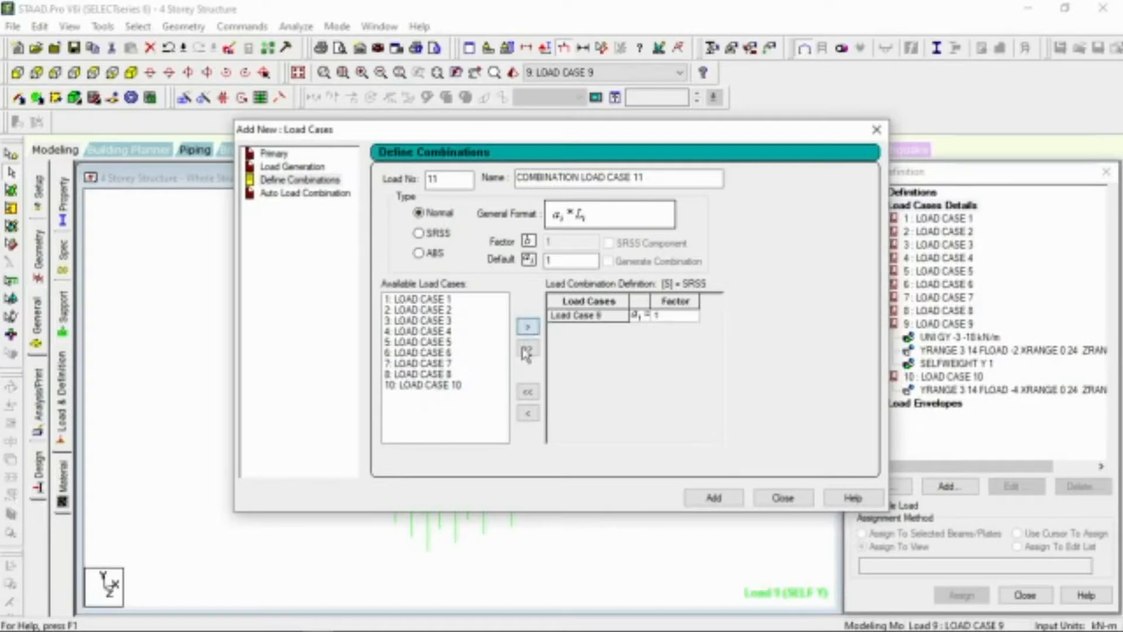
{"action": "left_click", "coordinate": [435, 386]}
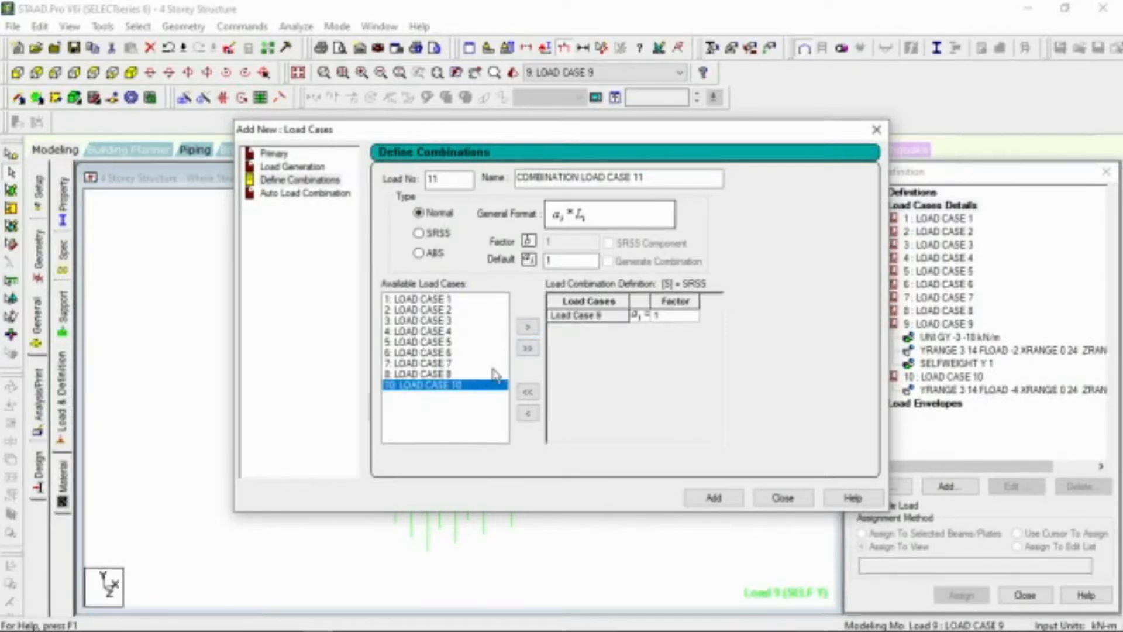
{"action": "left_click", "coordinate": [528, 327]}
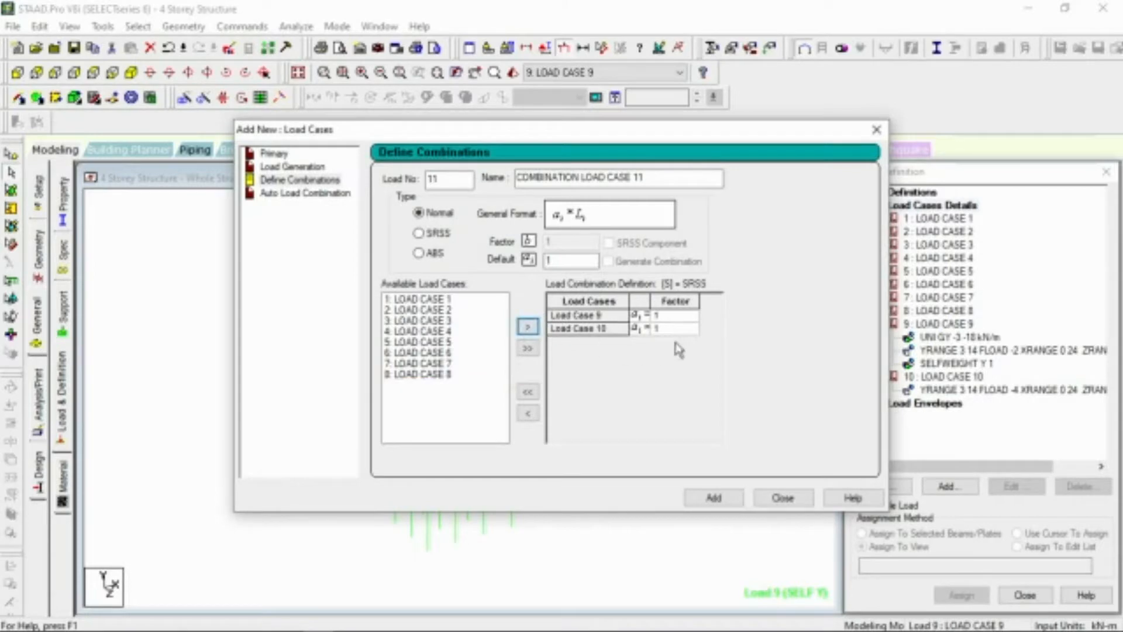
{"action": "left_click", "coordinate": [670, 317]}
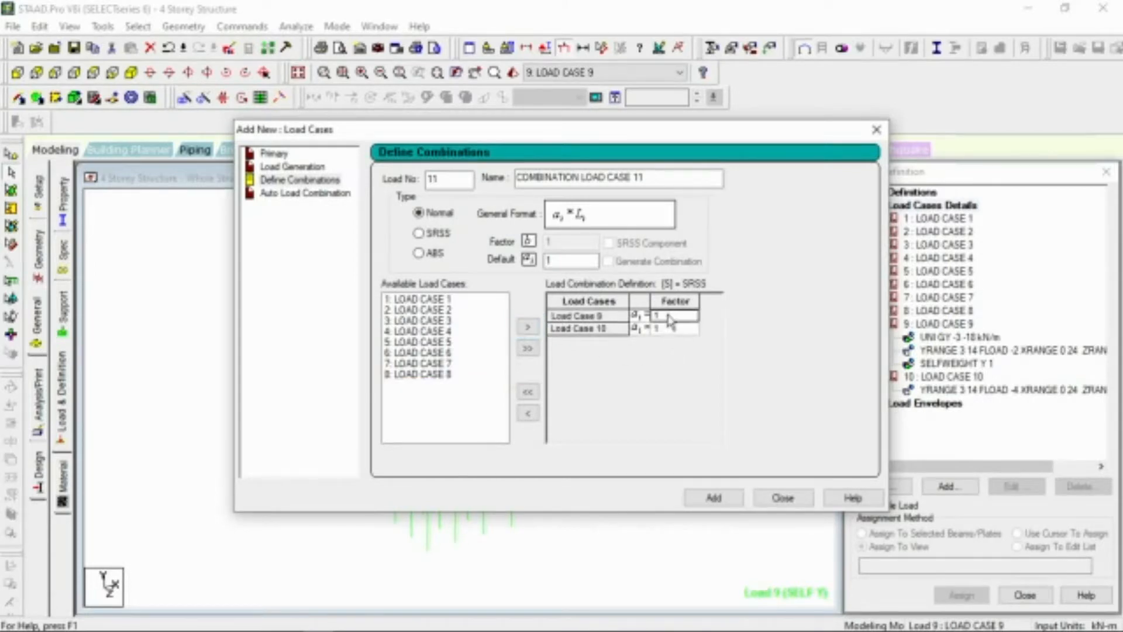
{"action": "type", "text": ".4"}
{"action": "left_click", "coordinate": [669, 329]}
{"action": "double_click", "coordinate": [668, 330]}
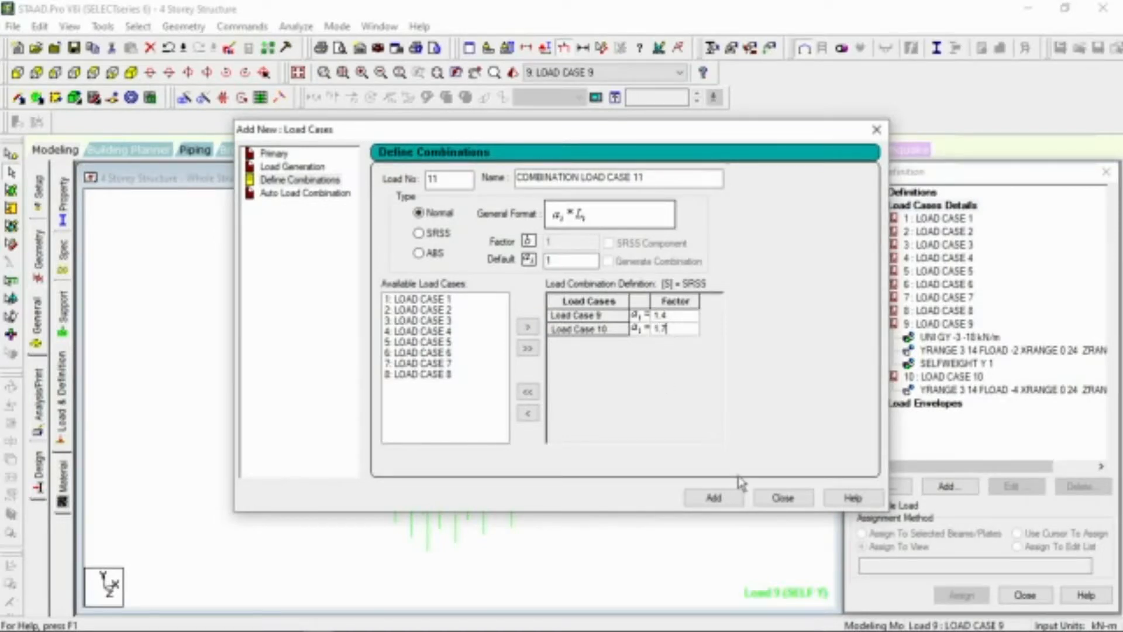
{"action": "left_click", "coordinate": [713, 499]}
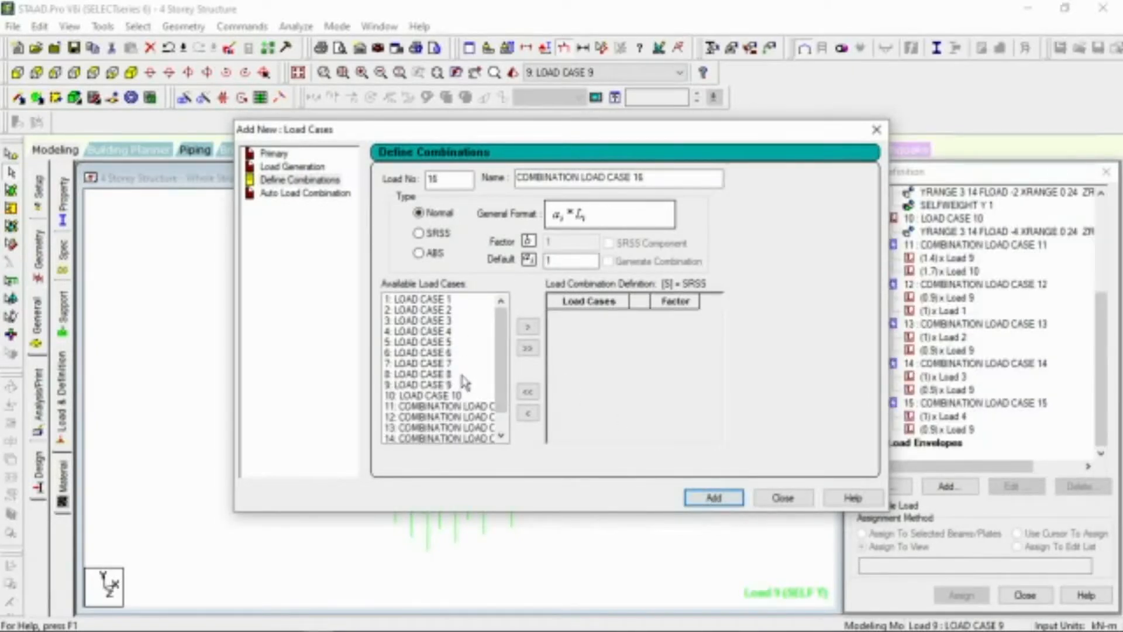
Add a load combination of Load Case 1 with factor 1 and Load Case 9 with factor 0.9.
{"action": "left_click", "coordinate": [440, 303]}
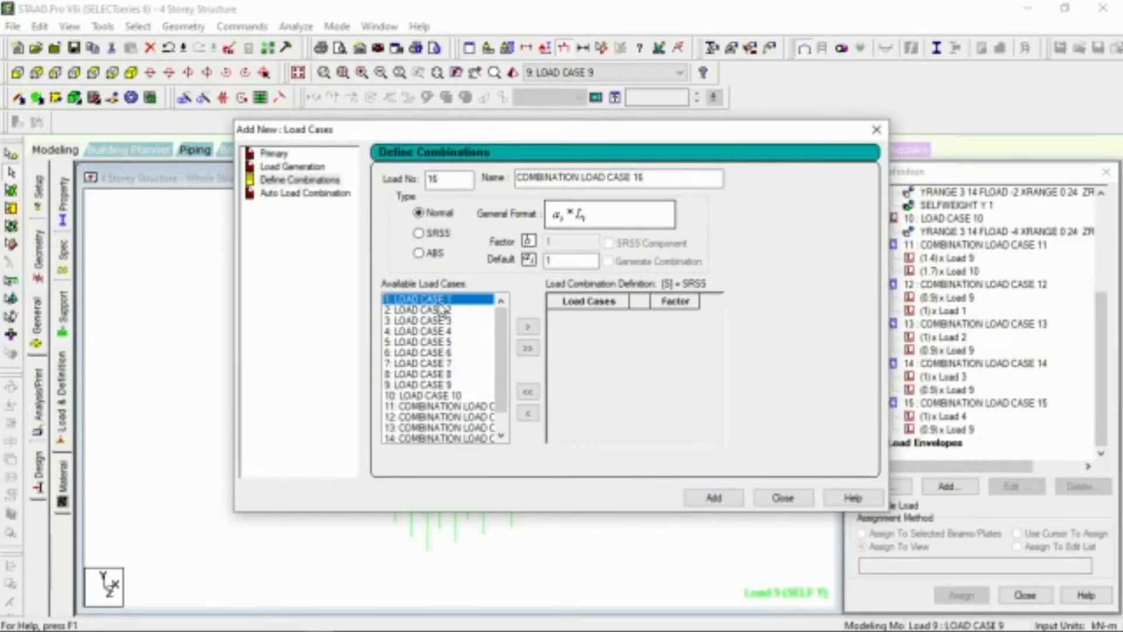
{"action": "left_click", "coordinate": [451, 384], "text": "ctrl"}
{"action": "left_click", "coordinate": [528, 327]}
{"action": "left_click", "coordinate": [667, 329]}
{"action": "type", "text": ".9"}
{"action": "left_click", "coordinate": [714, 498]}
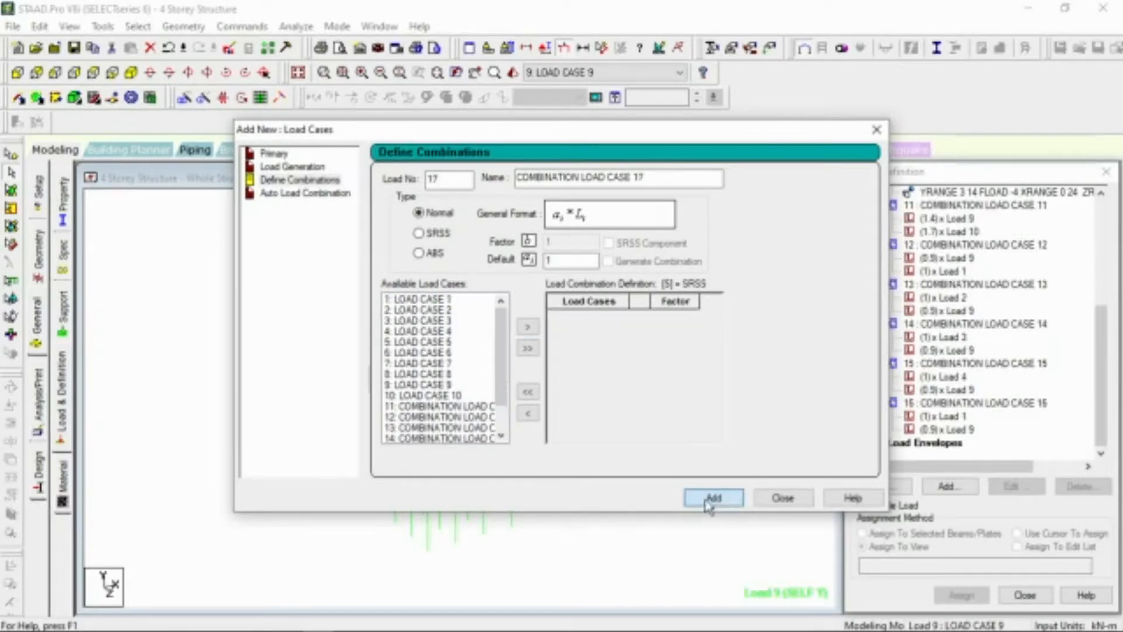
Add a load combination of Load Case 2 with factor 1 and Load Case 9 with factor 0.9.
{"action": "left_click", "coordinate": [440, 311]}
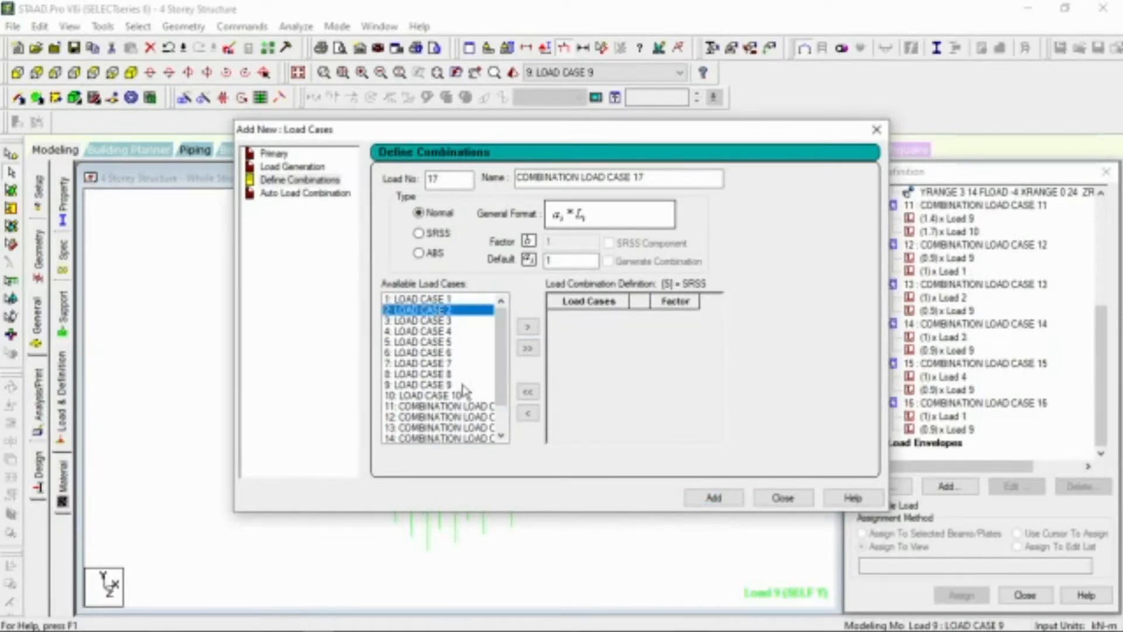
{"action": "left_click", "coordinate": [444, 385], "text": "ctrl"}
{"action": "left_click", "coordinate": [530, 328]}
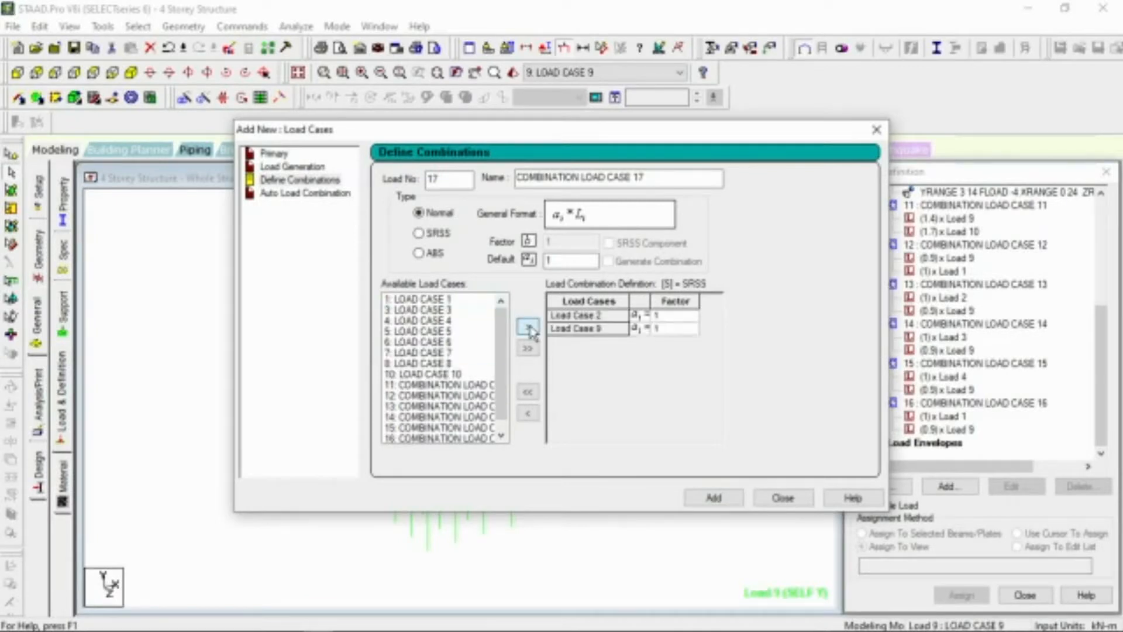
{"action": "left_click", "coordinate": [674, 330]}
{"action": "type", "text": ".9"}
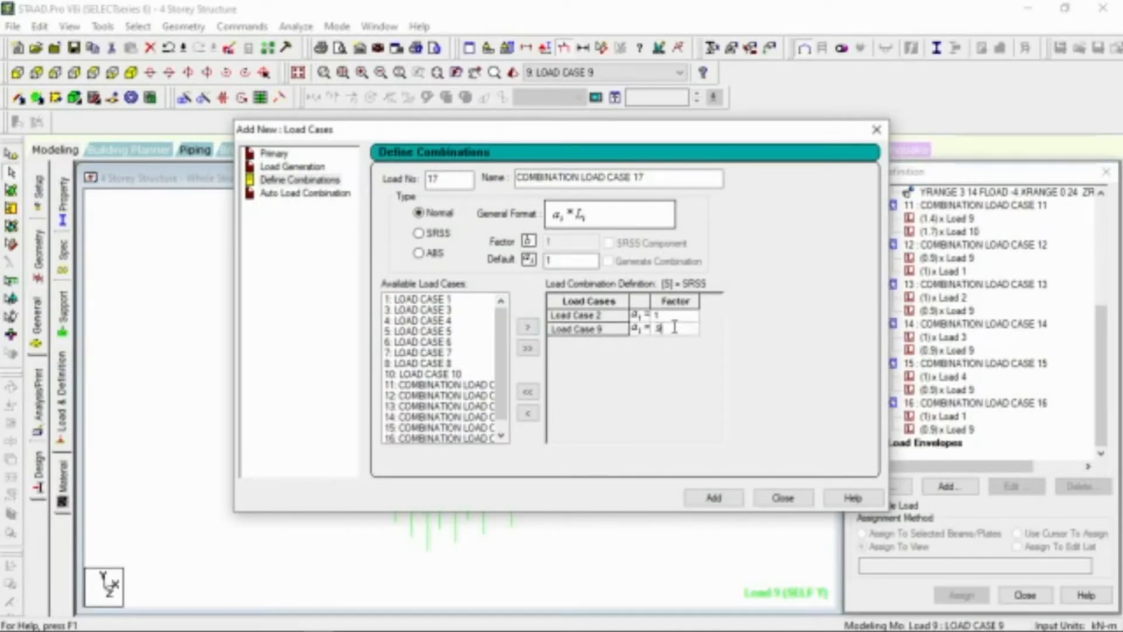
{"action": "left_click", "coordinate": [713, 498]}
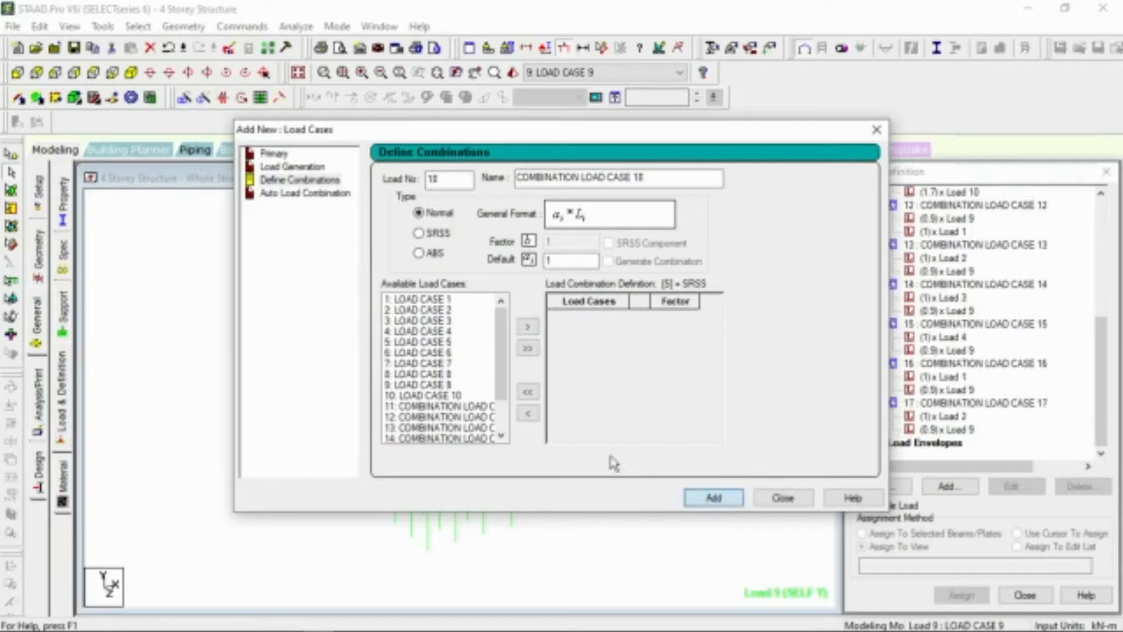
Add a load combination of Load Case 3 with factor 1 and Load Case 9 with factor 0.9.
{"action": "left_click", "coordinate": [436, 320]}
{"action": "left_click", "coordinate": [451, 385], "text": "ctrl"}
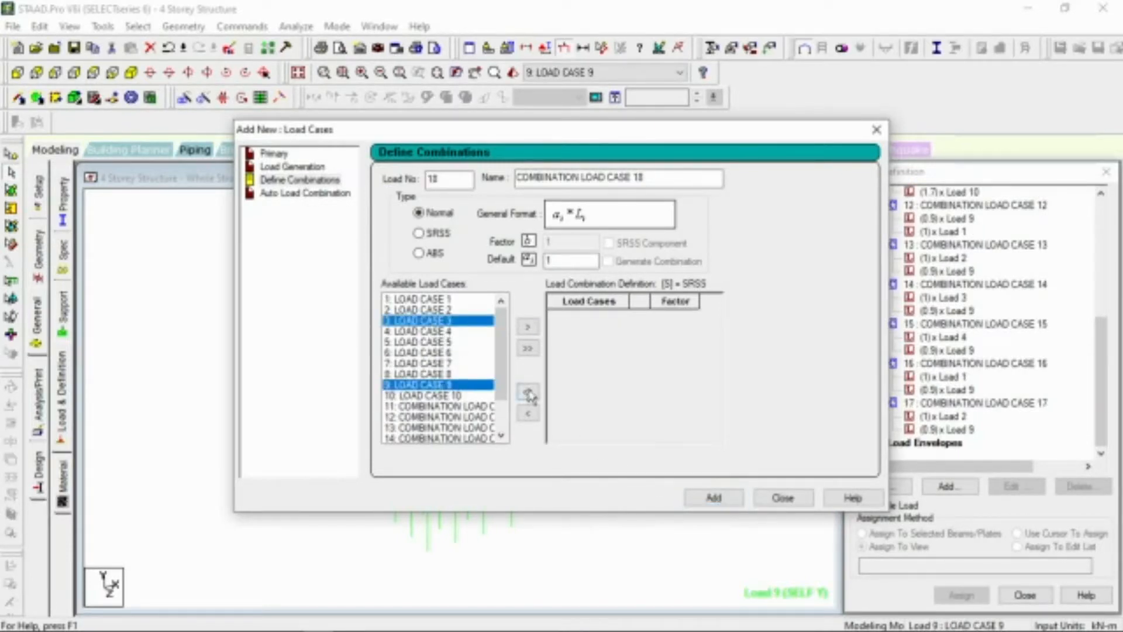
{"action": "left_click", "coordinate": [528, 330]}
{"action": "left_click", "coordinate": [667, 330]}
{"action": "type", "text": "0.9"}
{"action": "left_click", "coordinate": [713, 496]}
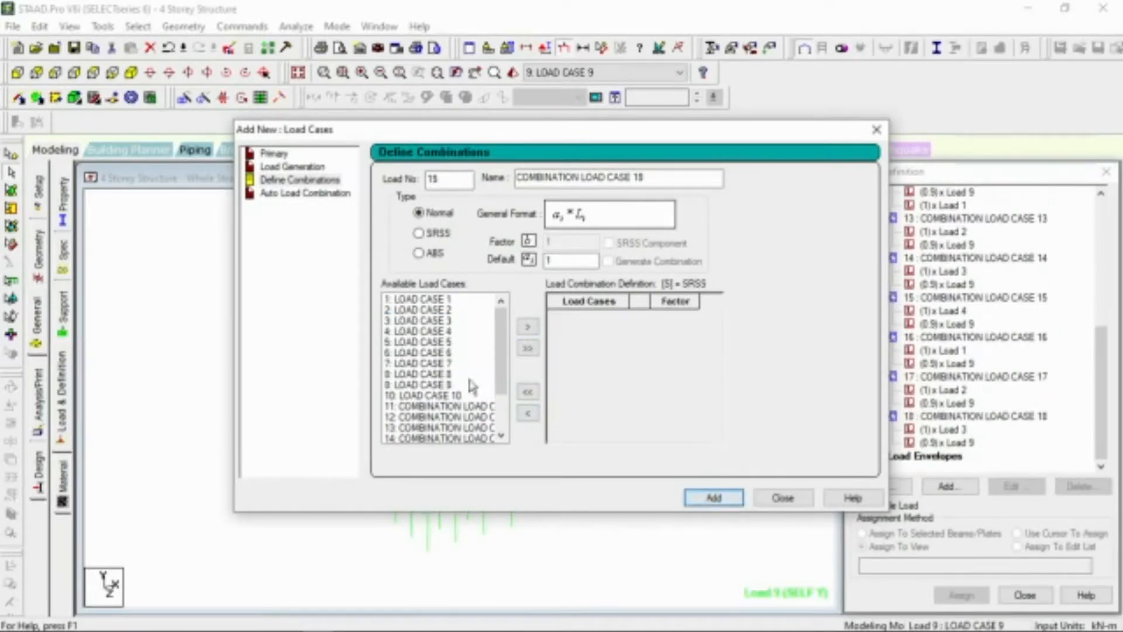
Add a load combination of Load Cases 4 and 9, saving the modified structure and replacing Load Case 9's factor.
{"action": "left_click", "coordinate": [439, 331]}
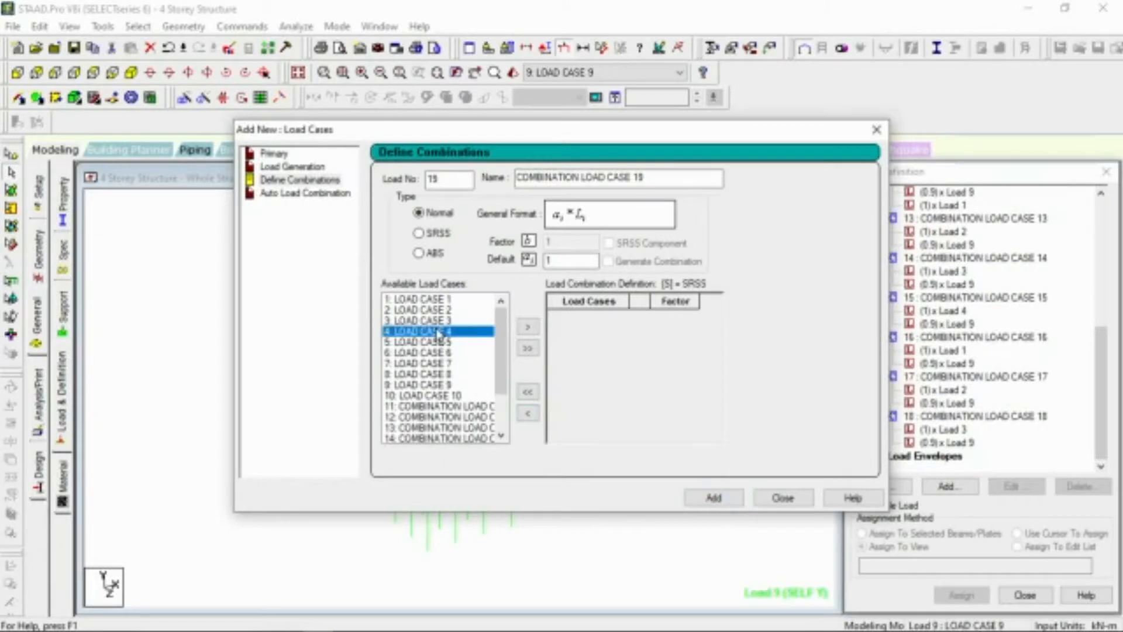
{"action": "left_click", "coordinate": [447, 396], "text": "shift"}
{"action": "left_click", "coordinate": [444, 335]}
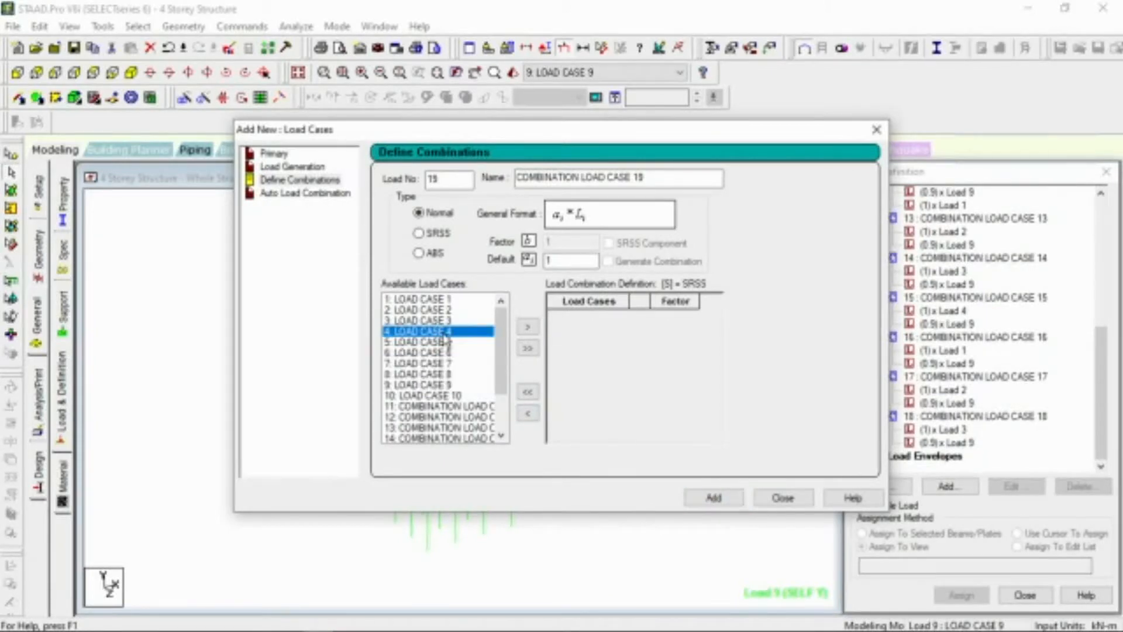
{"action": "left_click", "coordinate": [447, 384], "text": "ctrl"}
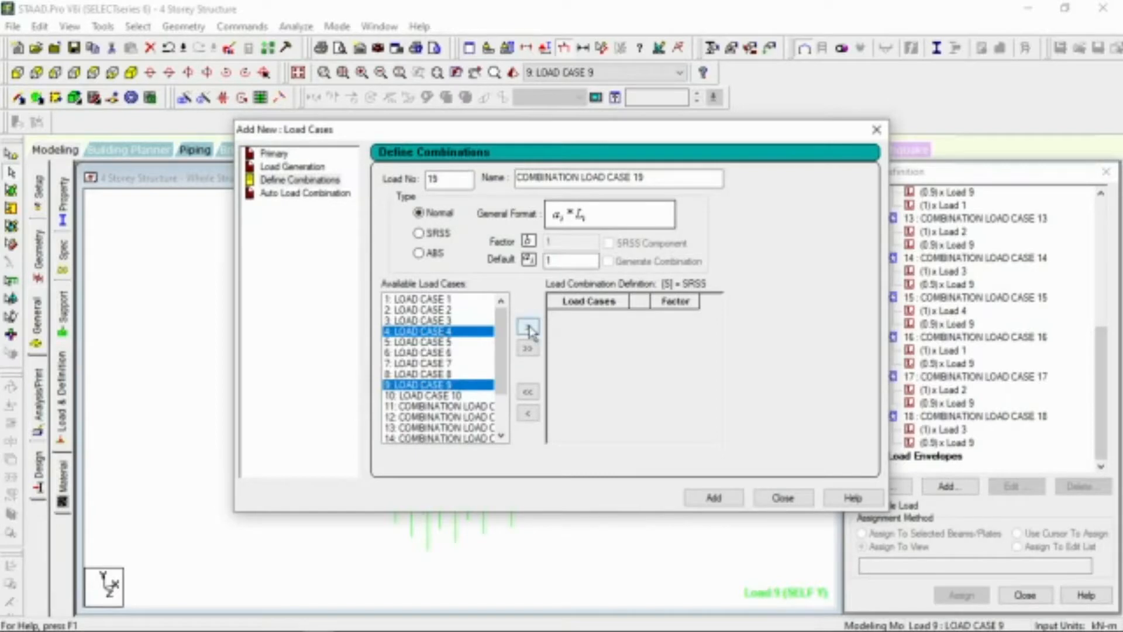
{"action": "left_click", "coordinate": [527, 326]}
{"action": "left_click", "coordinate": [582, 355]}
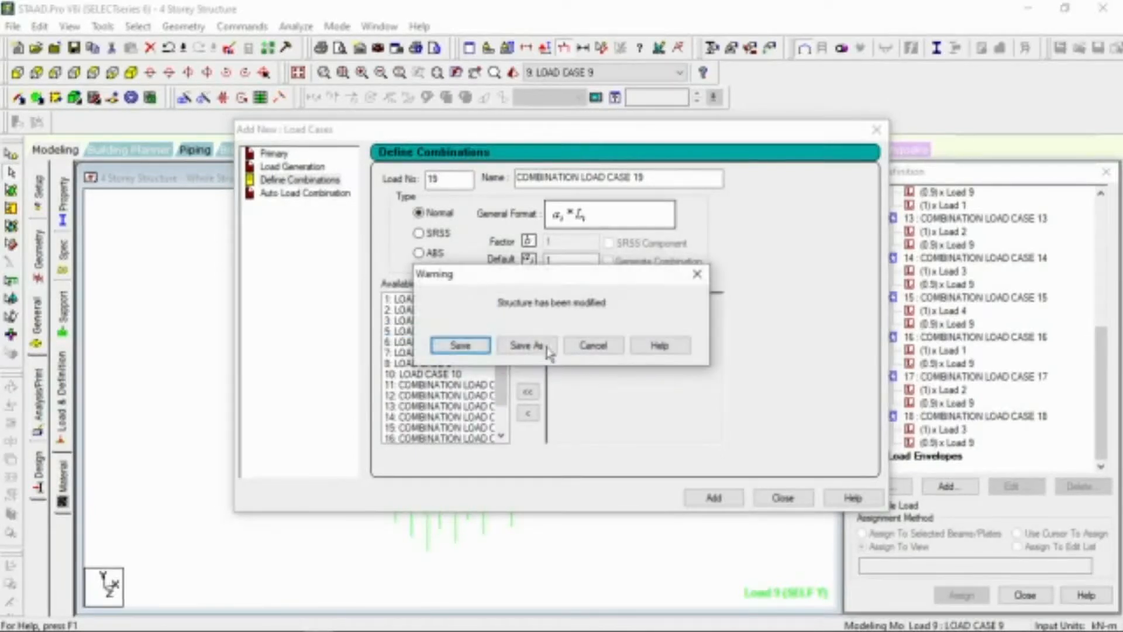
{"action": "left_click", "coordinate": [451, 346]}
{"action": "left_click", "coordinate": [665, 329]}
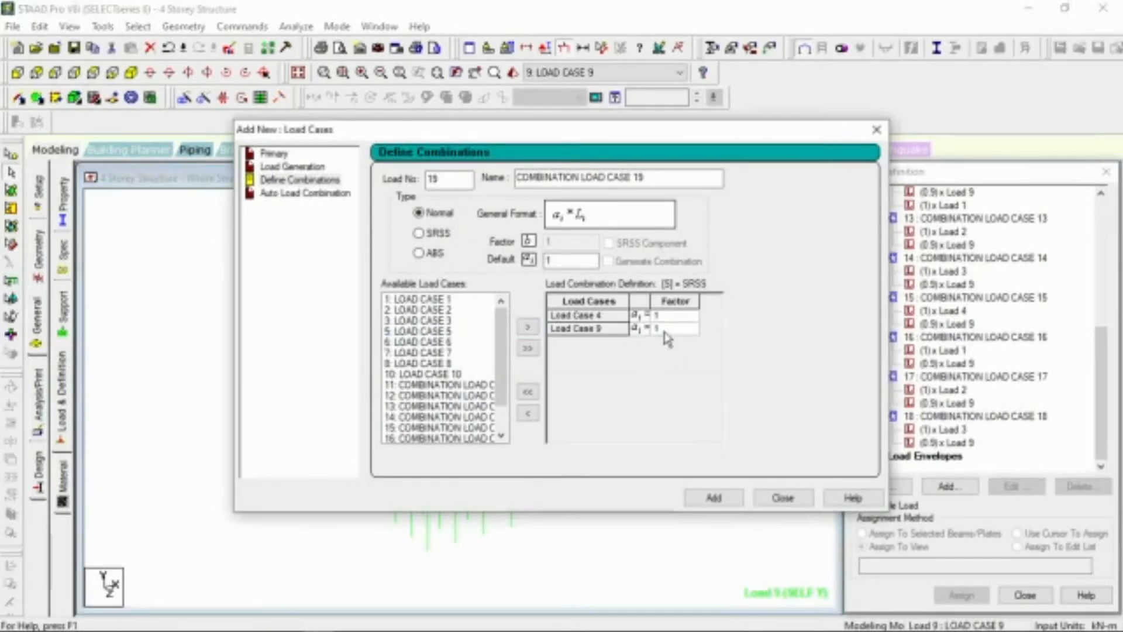
{"action": "key", "text": "BackSpace"}
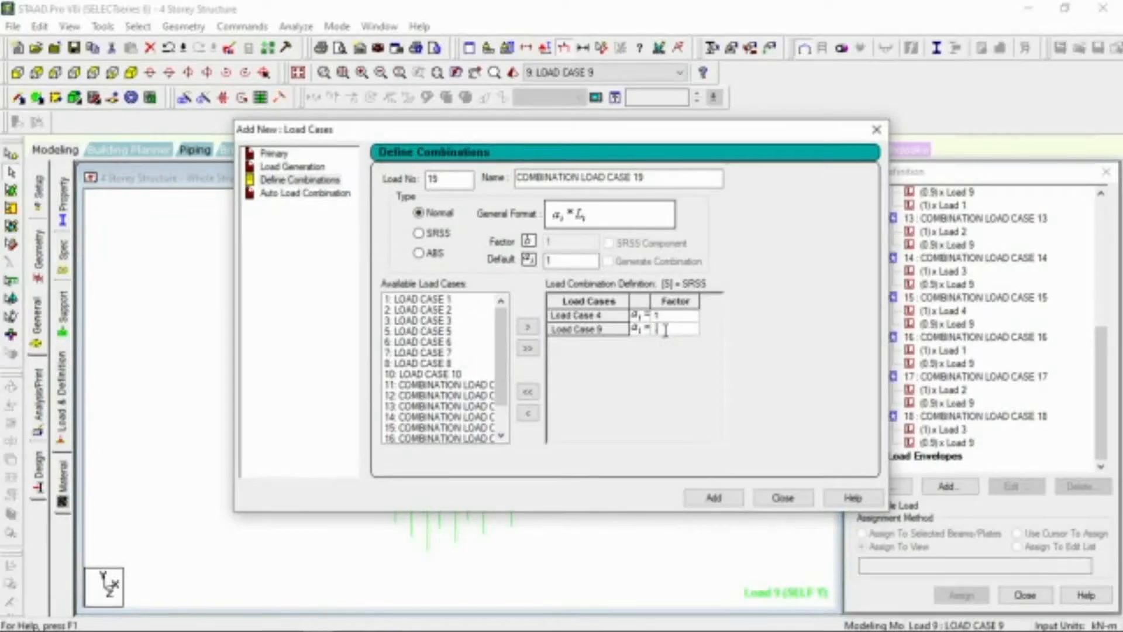
{"action": "left_click", "coordinate": [713, 499]}
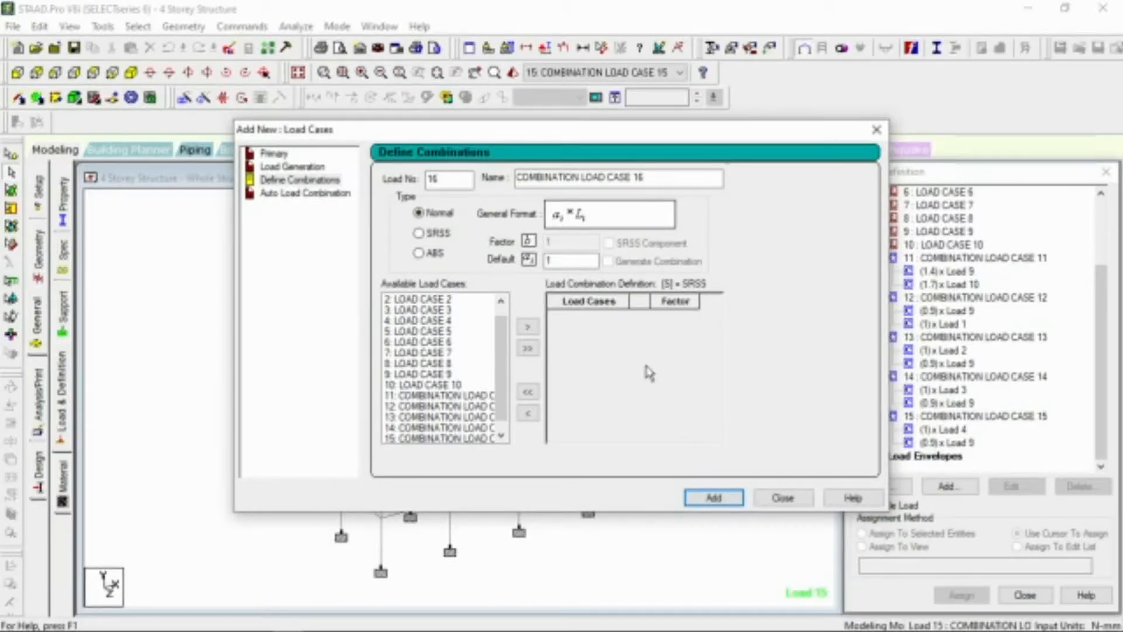
Add a load combination of Load Case 5 with factor 1 and Load Case 10 with factor 0.9.
{"action": "left_click", "coordinate": [446, 334]}
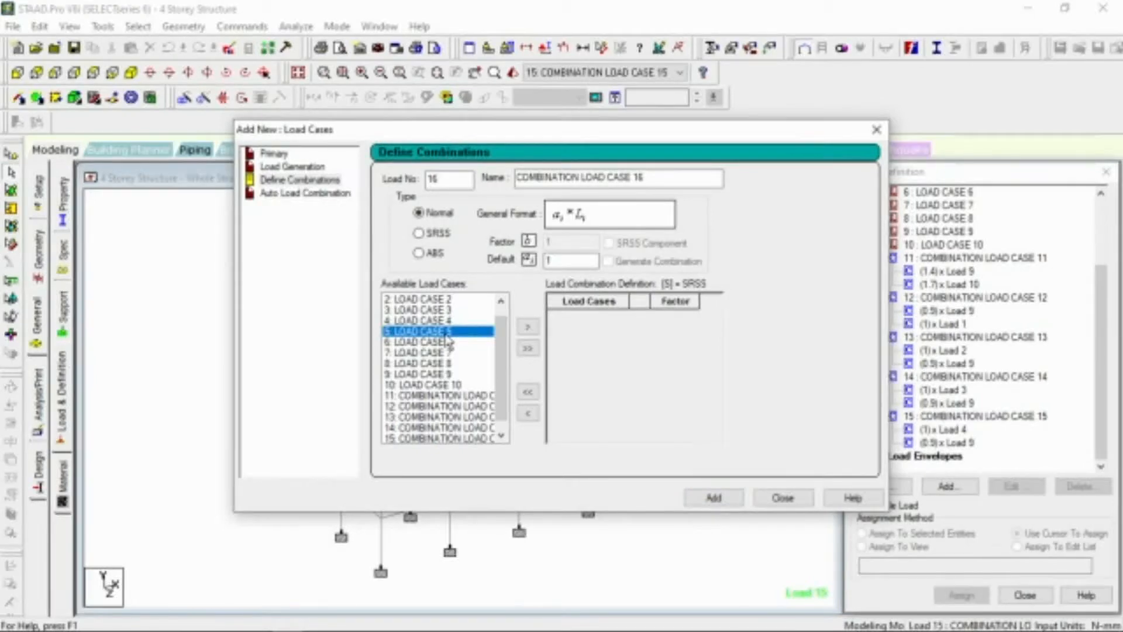
{"action": "left_click", "coordinate": [455, 386], "text": "ctrl"}
{"action": "left_click", "coordinate": [527, 328]}
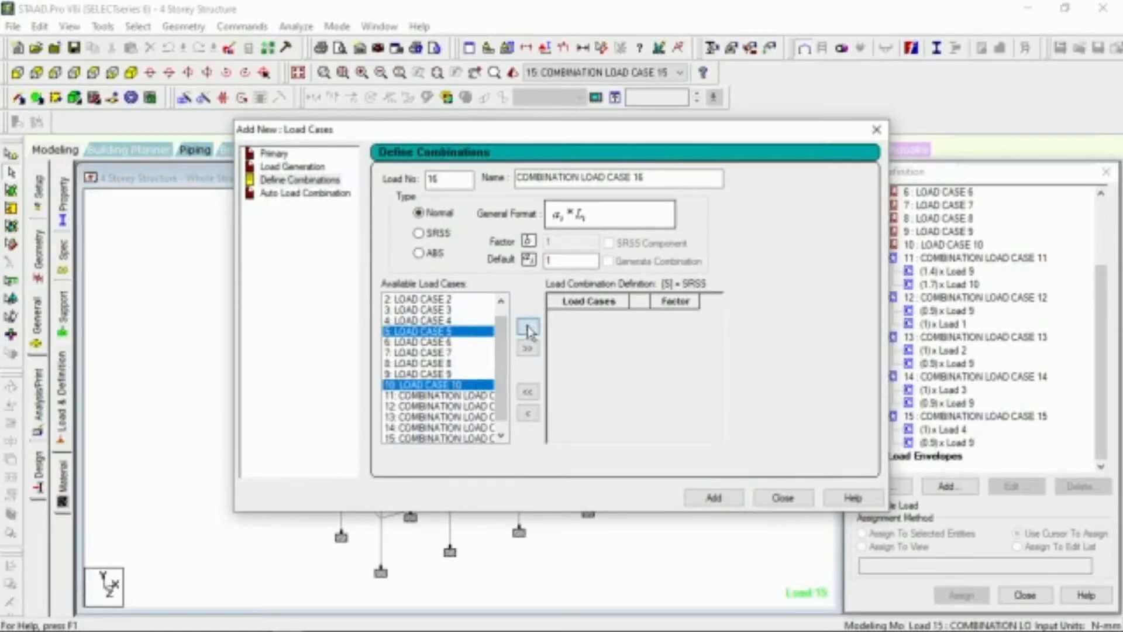
{"action": "left_click", "coordinate": [673, 330]}
{"action": "type", "text": ".9"}
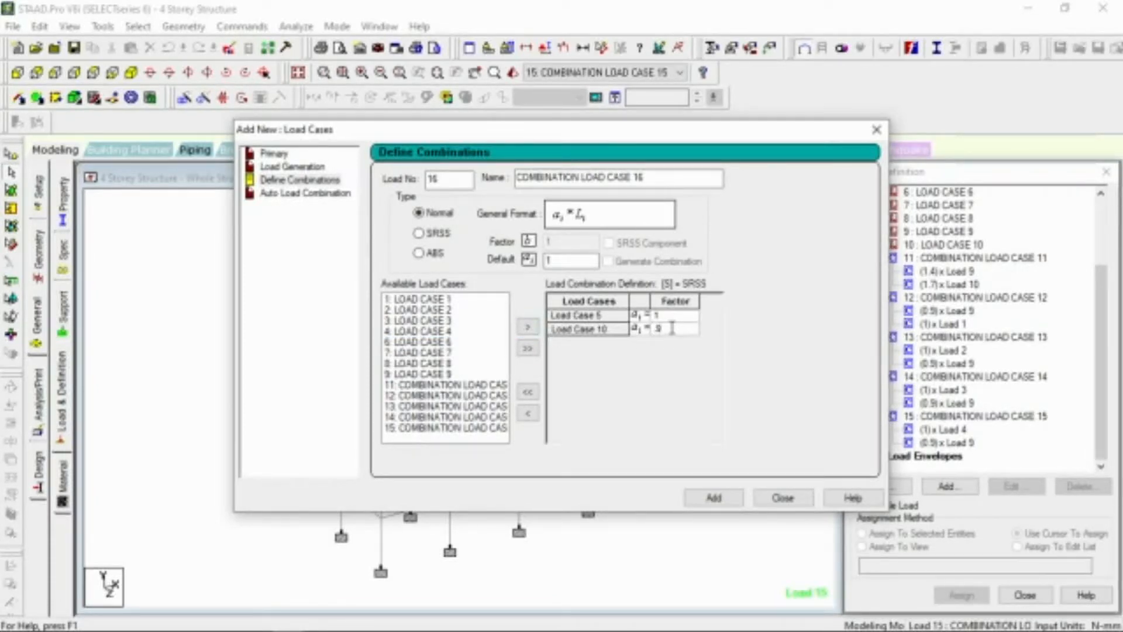
{"action": "left_click", "coordinate": [713, 498]}
Add a load combination of Load Case 6 with factor 1 and Load Case 10 with factor 0.9.
{"action": "left_click", "coordinate": [445, 353]}
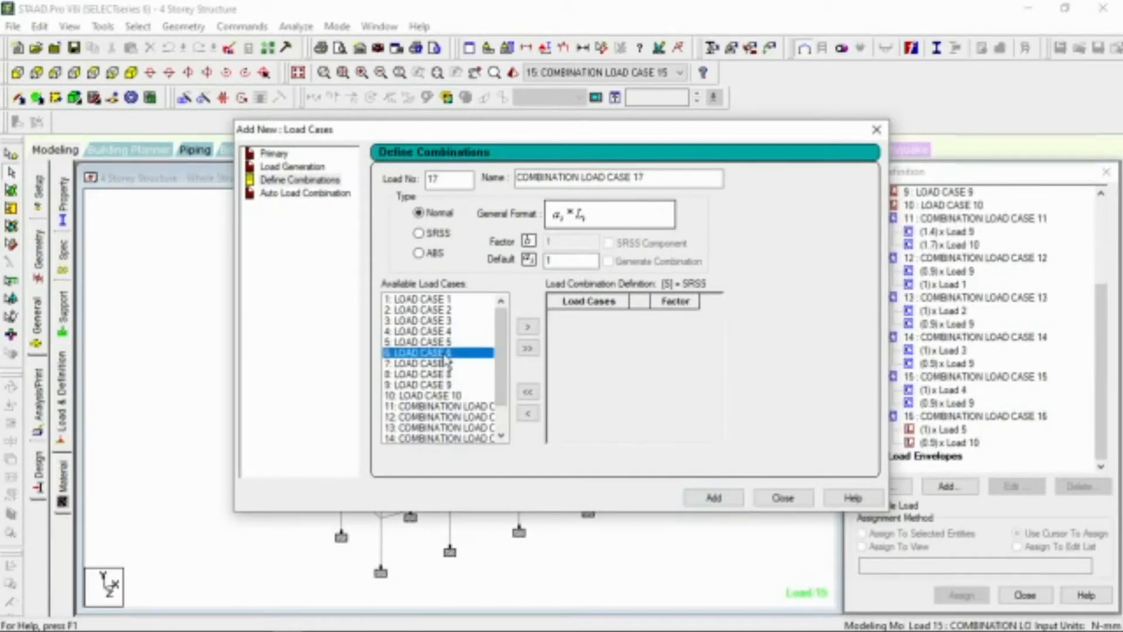
{"action": "left_click", "coordinate": [447, 396], "text": "shift"}
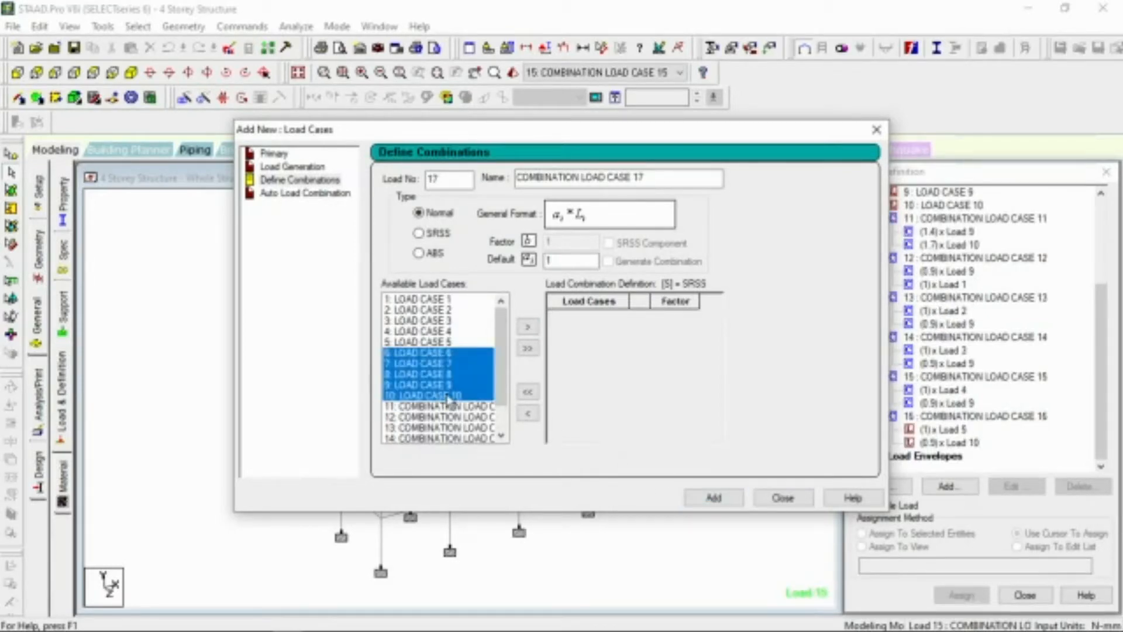
{"action": "left_click", "coordinate": [445, 354]}
{"action": "left_click", "coordinate": [444, 396], "text": "ctrl"}
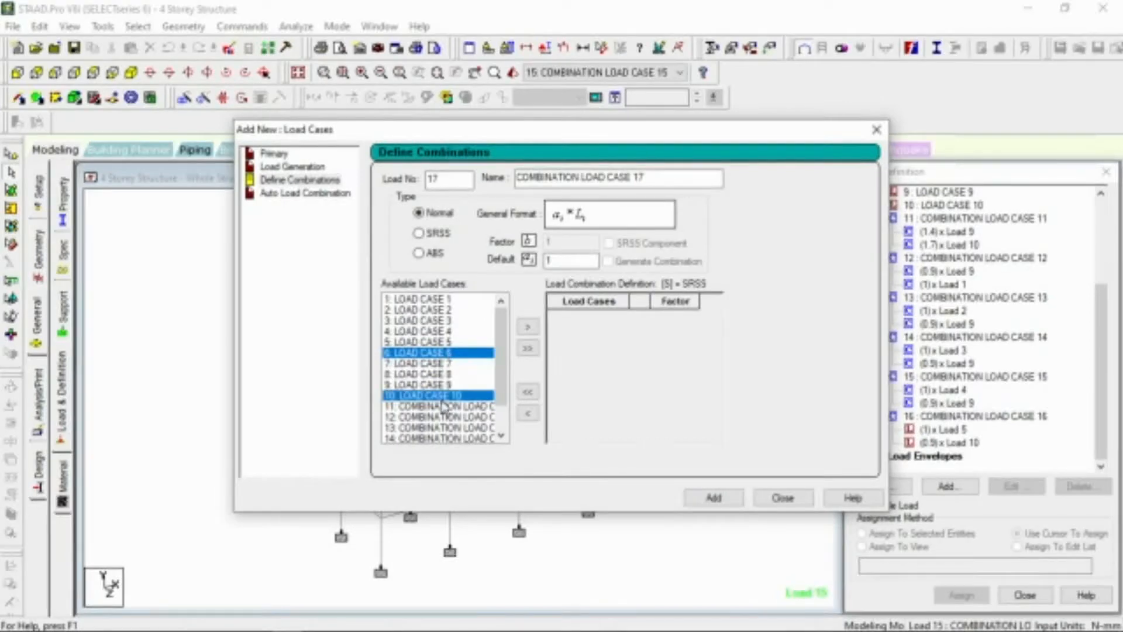
{"action": "left_click", "coordinate": [527, 326]}
{"action": "left_click", "coordinate": [671, 328]}
{"action": "type", "text": ".9"}
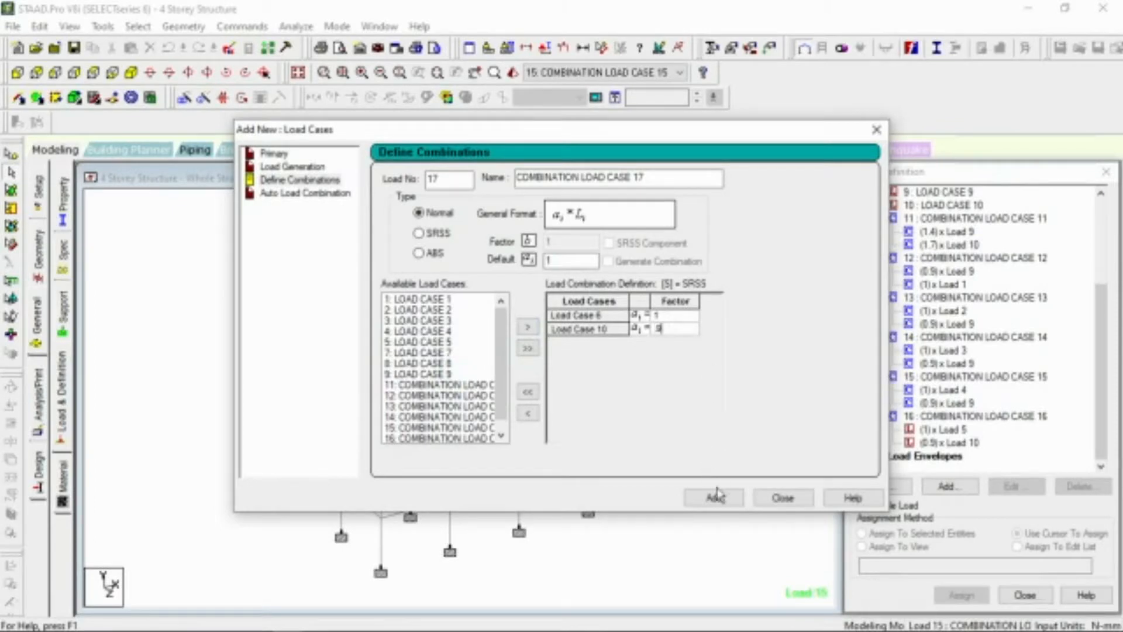
{"action": "left_click", "coordinate": [723, 504]}
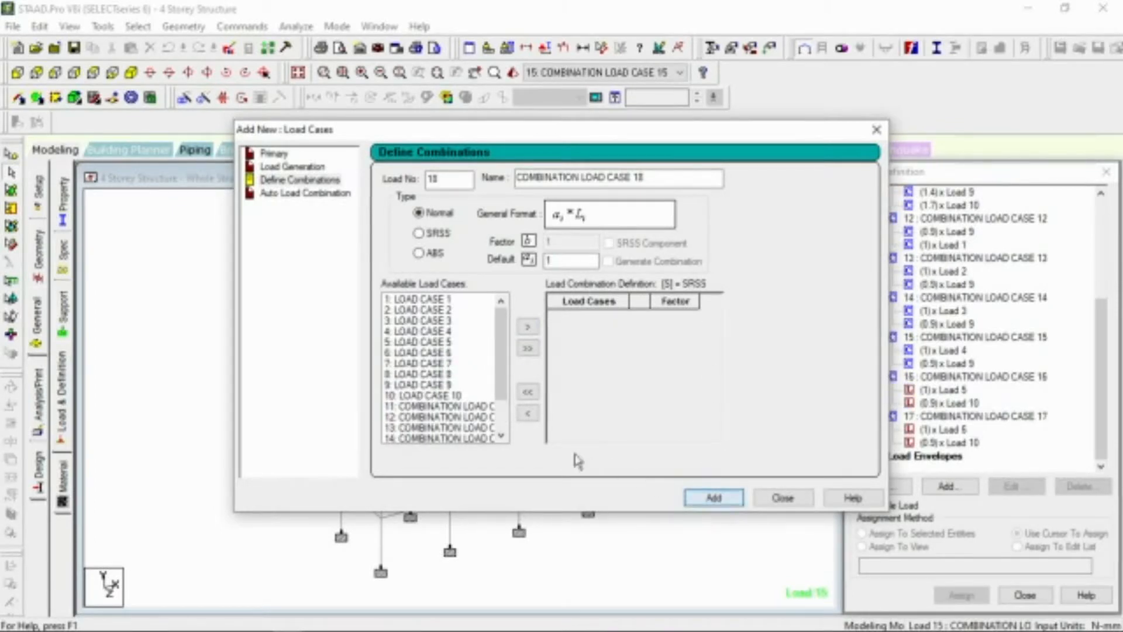
Add a load combination of Load Case 8 with factor 1 and Load Case 10 with factor 0.9.
{"action": "left_click", "coordinate": [444, 375]}
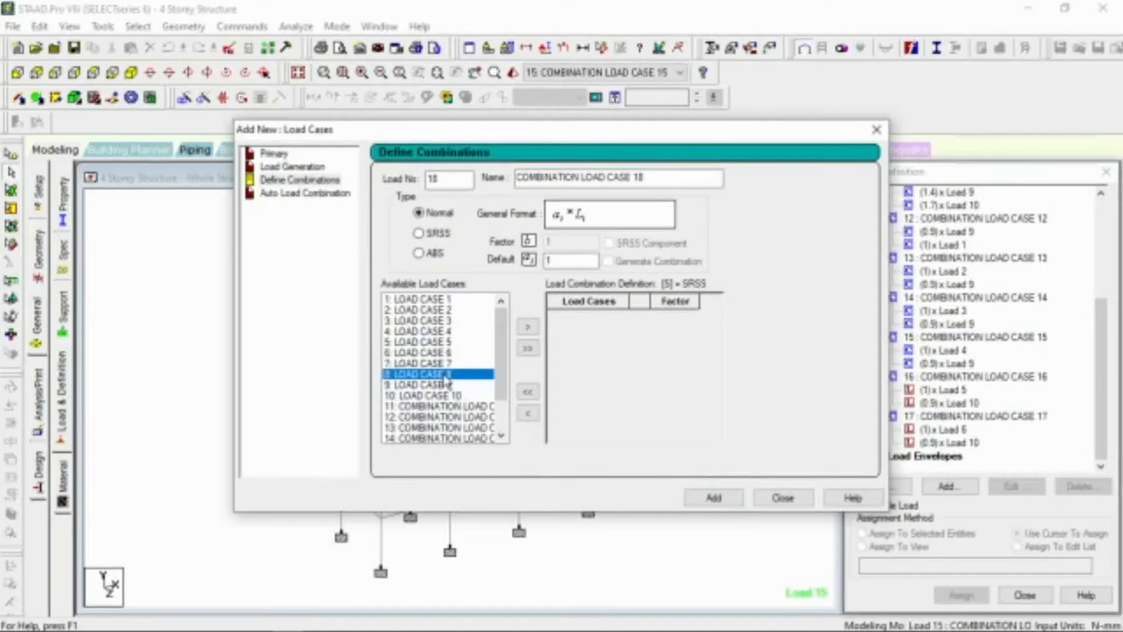
{"action": "left_click", "coordinate": [448, 396], "text": "ctrl"}
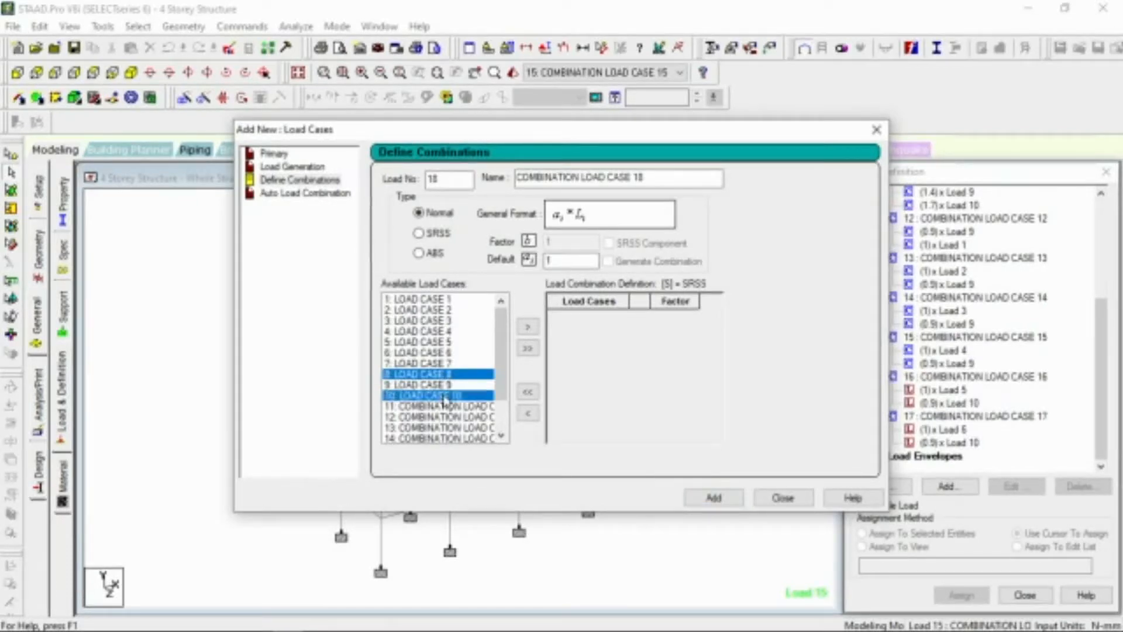
{"action": "left_click", "coordinate": [527, 327]}
{"action": "left_click", "coordinate": [668, 331]}
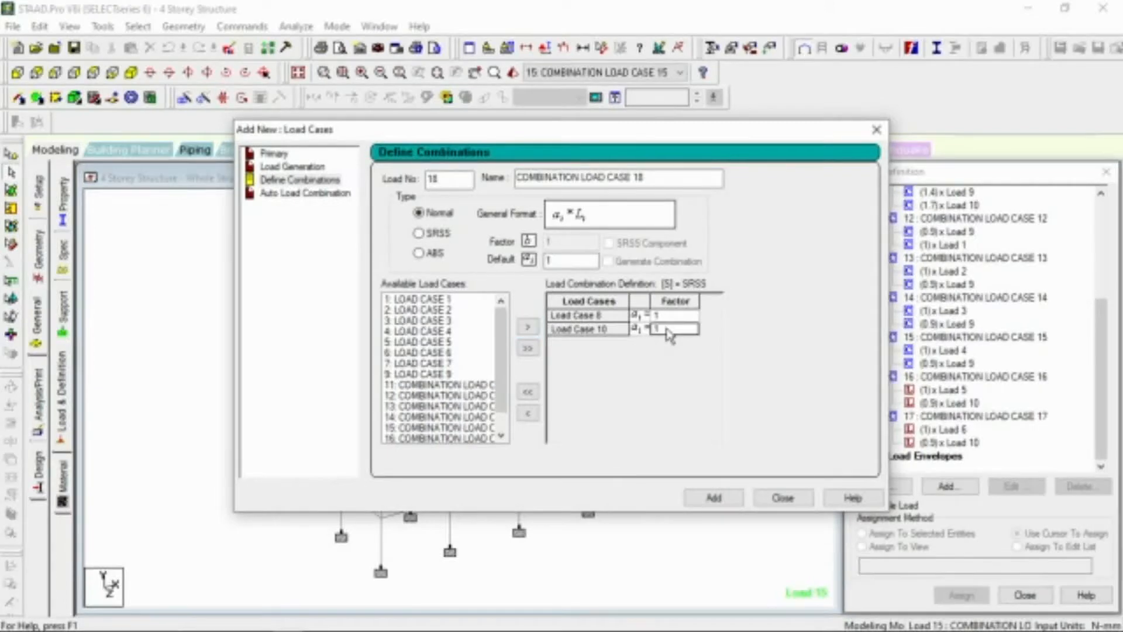
{"action": "type", "text": ".9"}
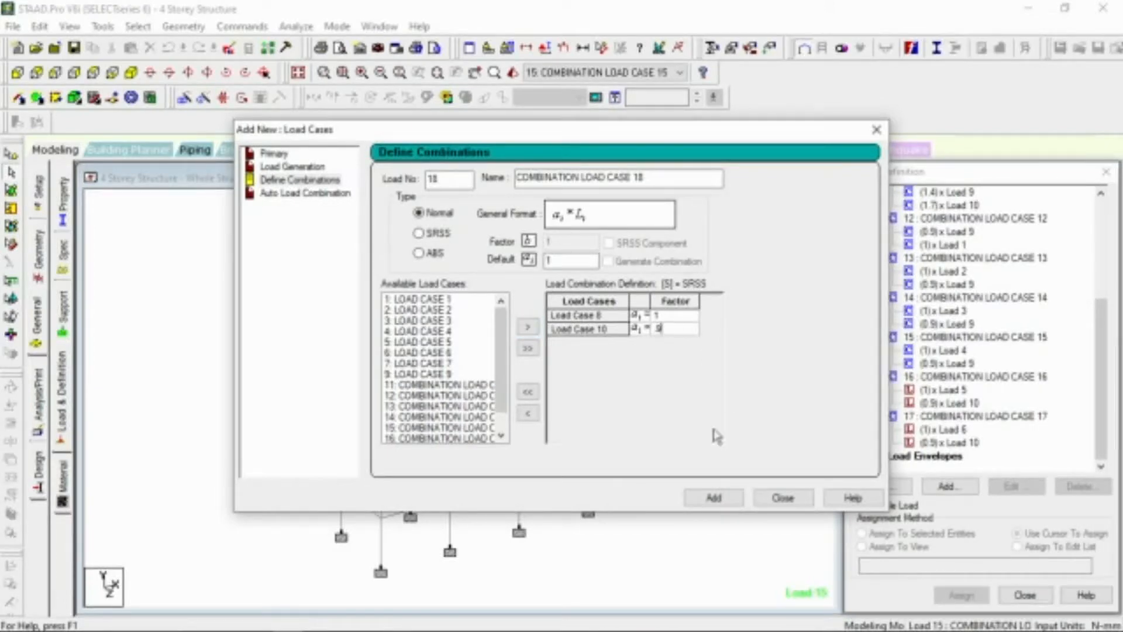
{"action": "left_click", "coordinate": [715, 501]}
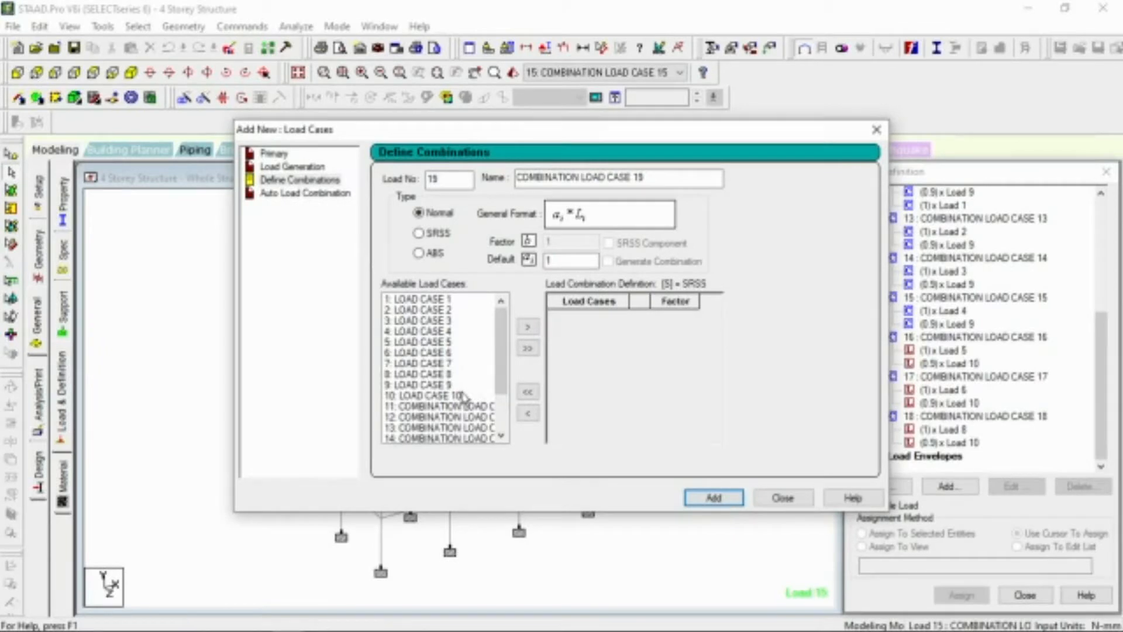
Add a load combination of Load Case 7 with factor 1 and Load Case 10 with factor 0.9, and finish adding combinations.
{"action": "left_click", "coordinate": [439, 365]}
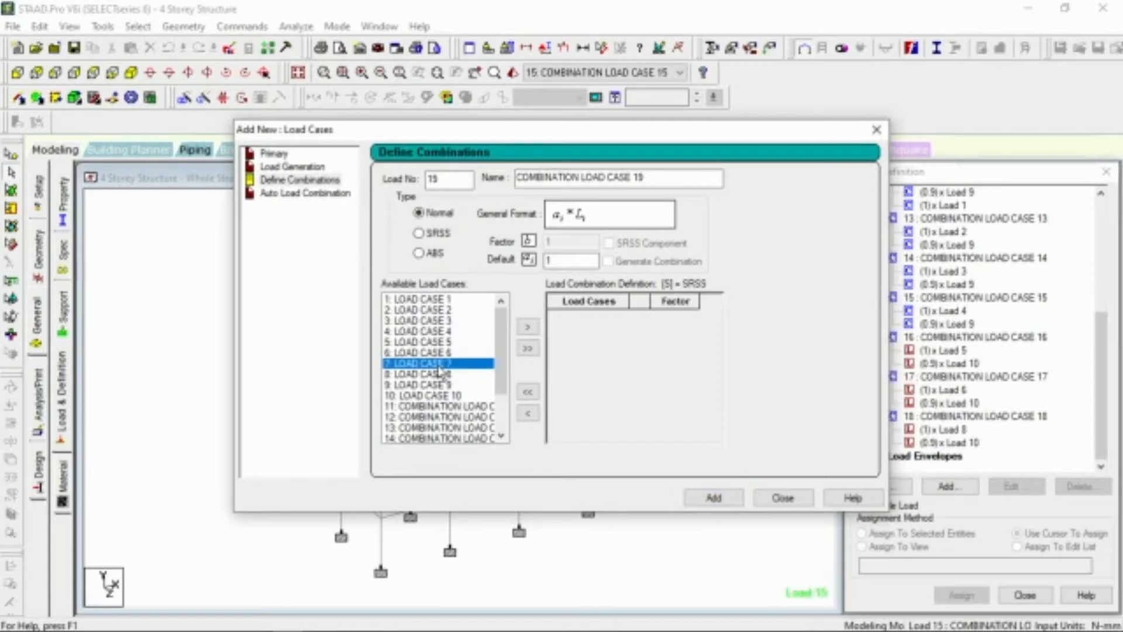
{"action": "left_click", "coordinate": [445, 396], "text": "shift"}
{"action": "left_click", "coordinate": [450, 398]}
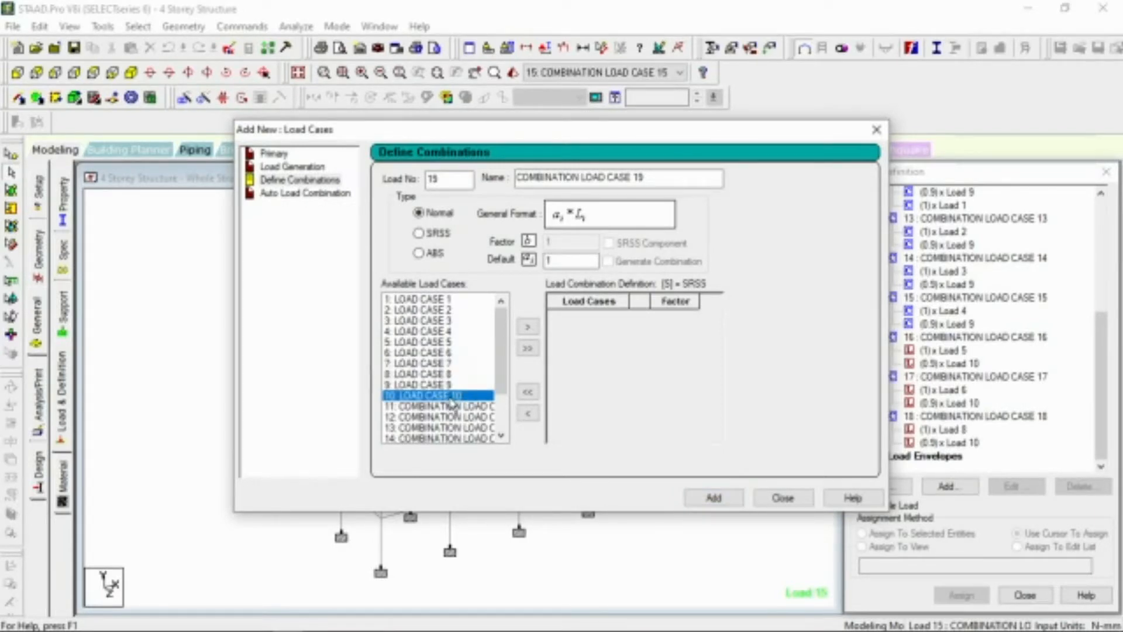
{"action": "left_click", "coordinate": [475, 365], "text": "ctrl"}
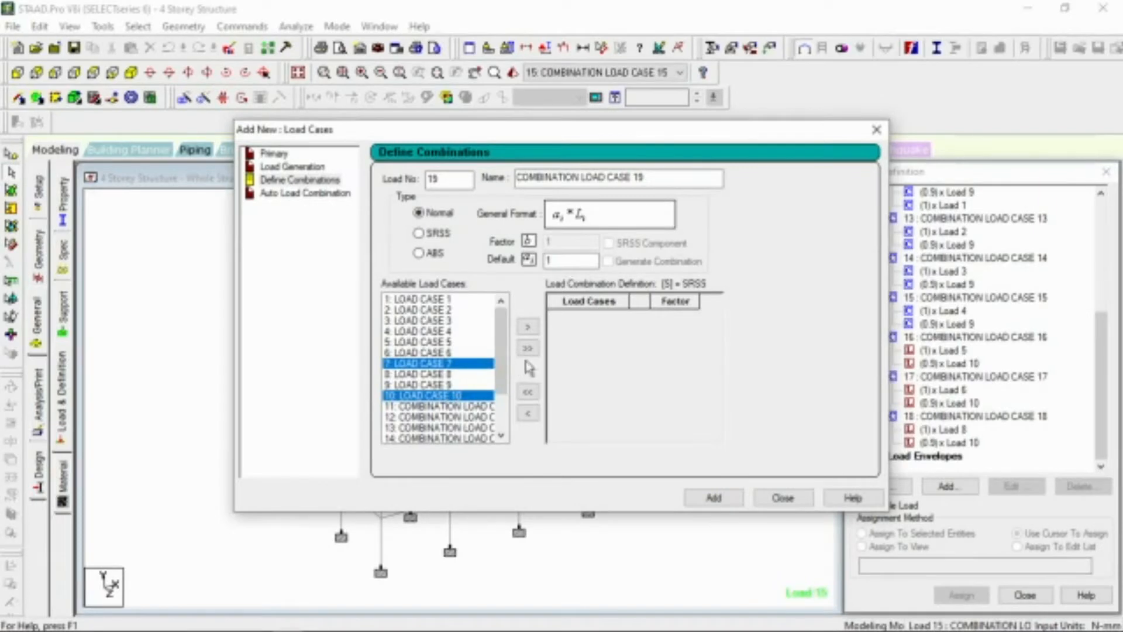
{"action": "left_click", "coordinate": [527, 326]}
{"action": "left_click", "coordinate": [667, 330]}
{"action": "type", "text": "0.9"}
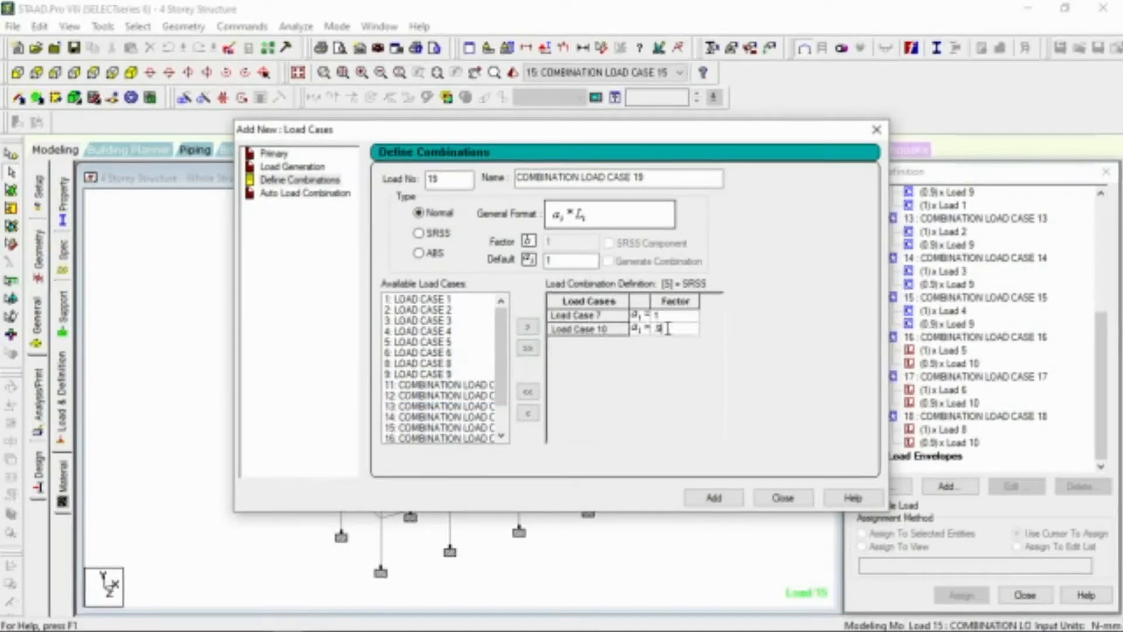
{"action": "left_click", "coordinate": [713, 497]}
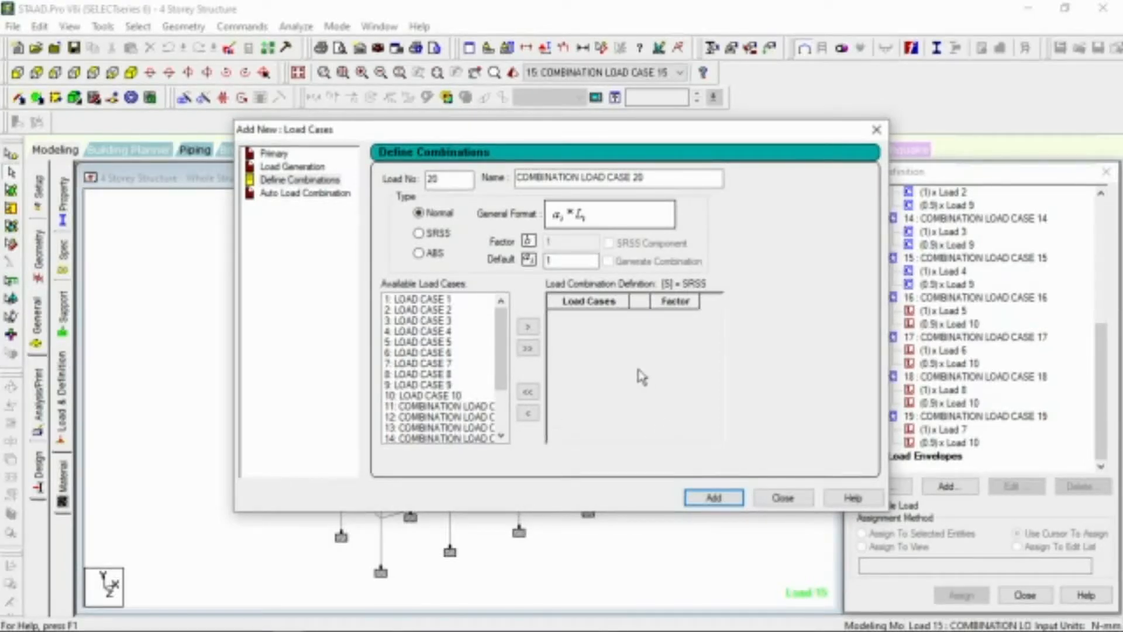
{"action": "left_click", "coordinate": [776, 501]}
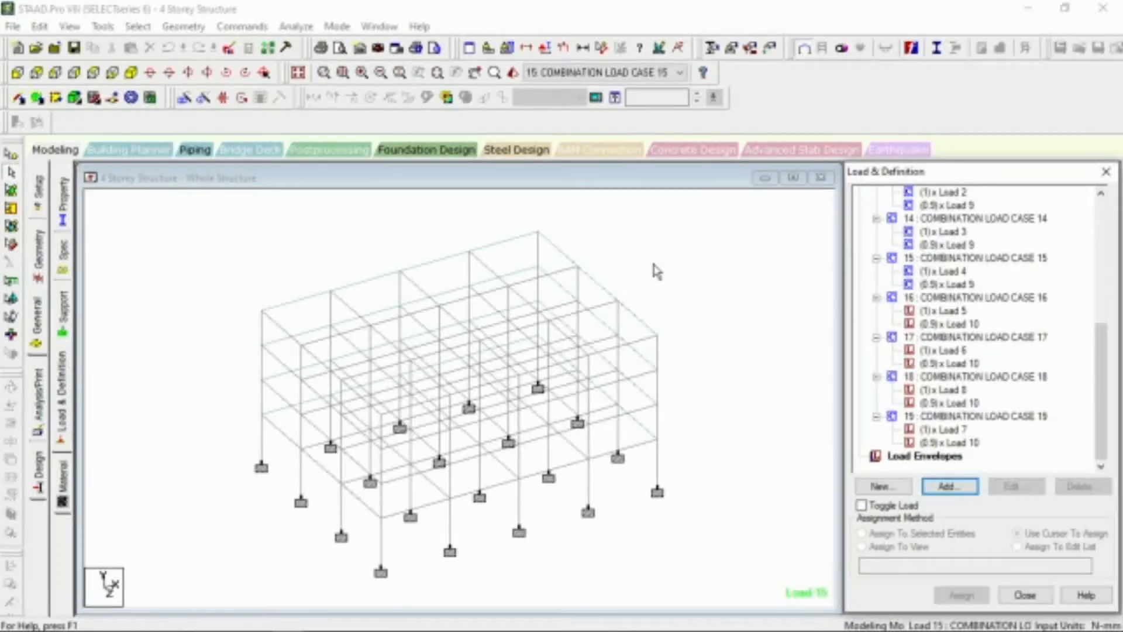
Create a load list containing all load cases and combinations from 1 to 19.
{"action": "left_click", "coordinate": [242, 26]}
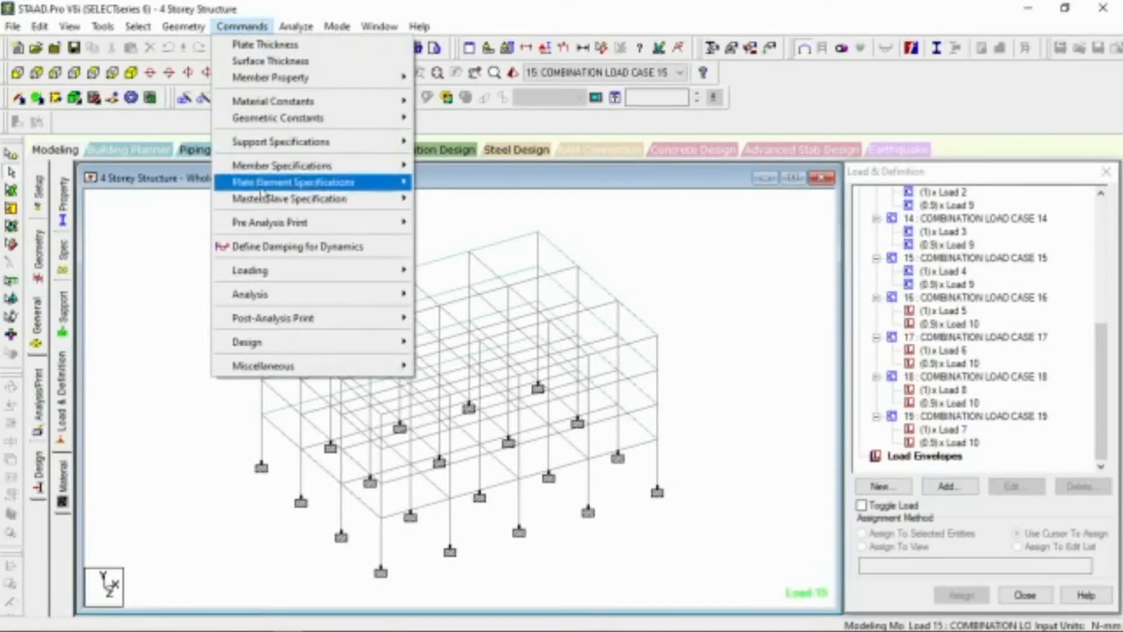
{"action": "mouse_move", "coordinate": [263, 273]}
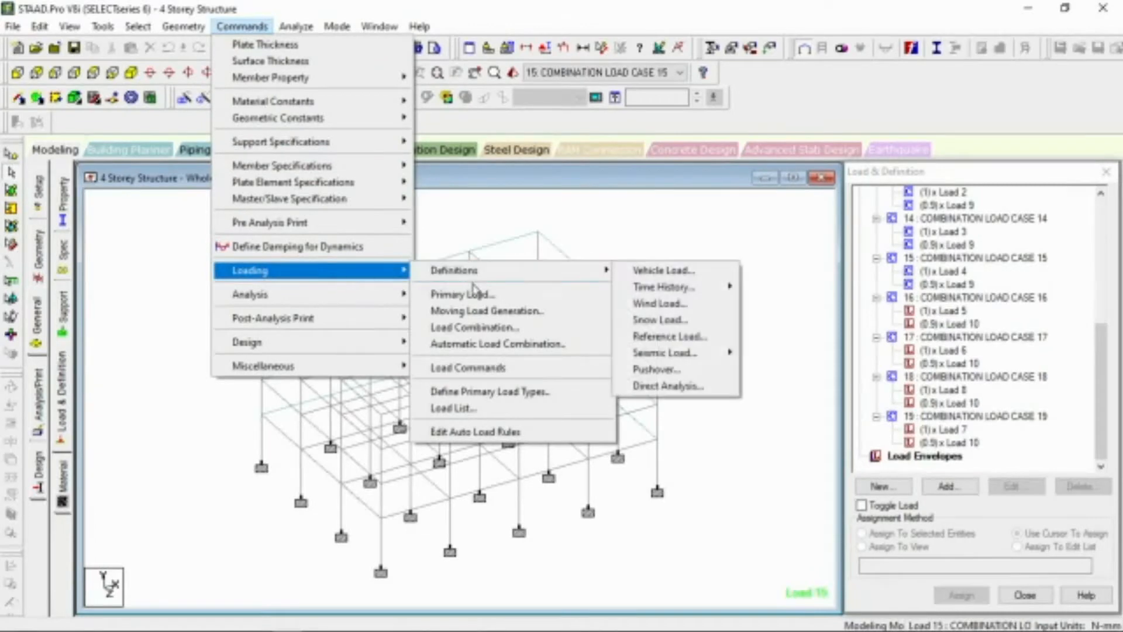
{"action": "left_click", "coordinate": [473, 409]}
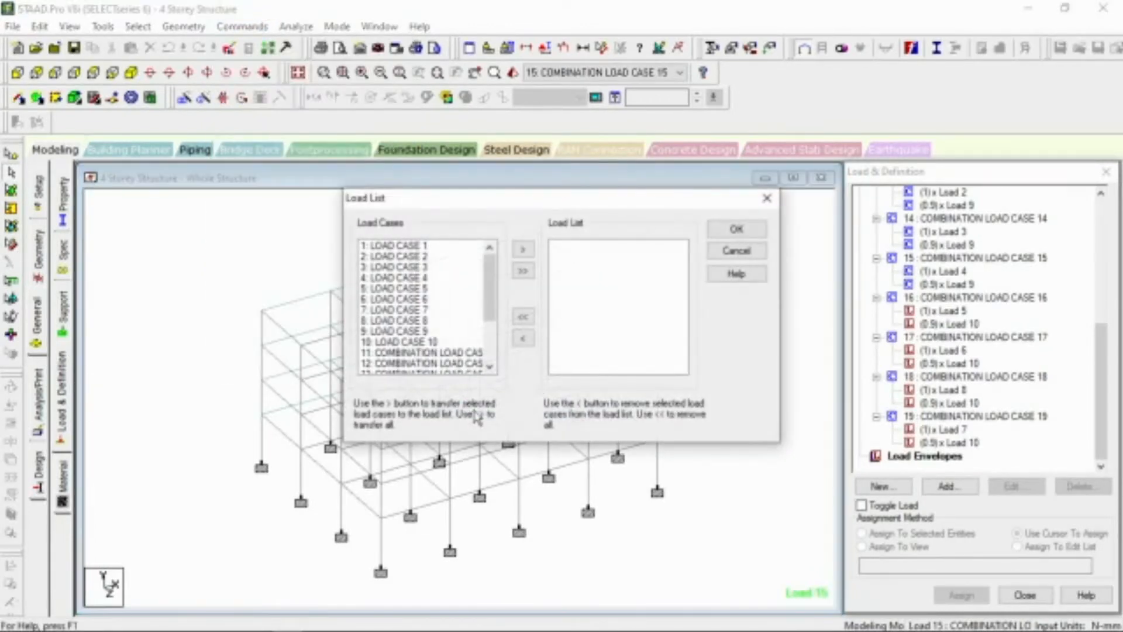
{"action": "mouse_move", "coordinate": [493, 288]}
{"action": "left_mouse_down"}
{"action": "mouse_move", "coordinate": [495, 335]}
{"action": "mouse_move", "coordinate": [498, 287]}
{"action": "left_mouse_up"}
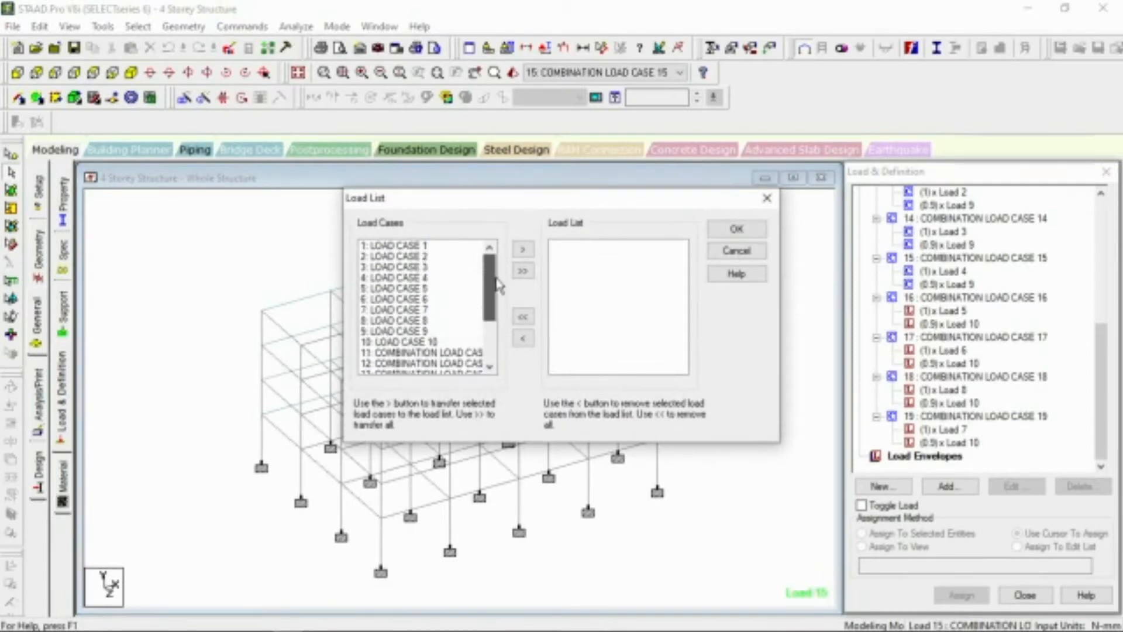
{"action": "left_click", "coordinate": [401, 301]}
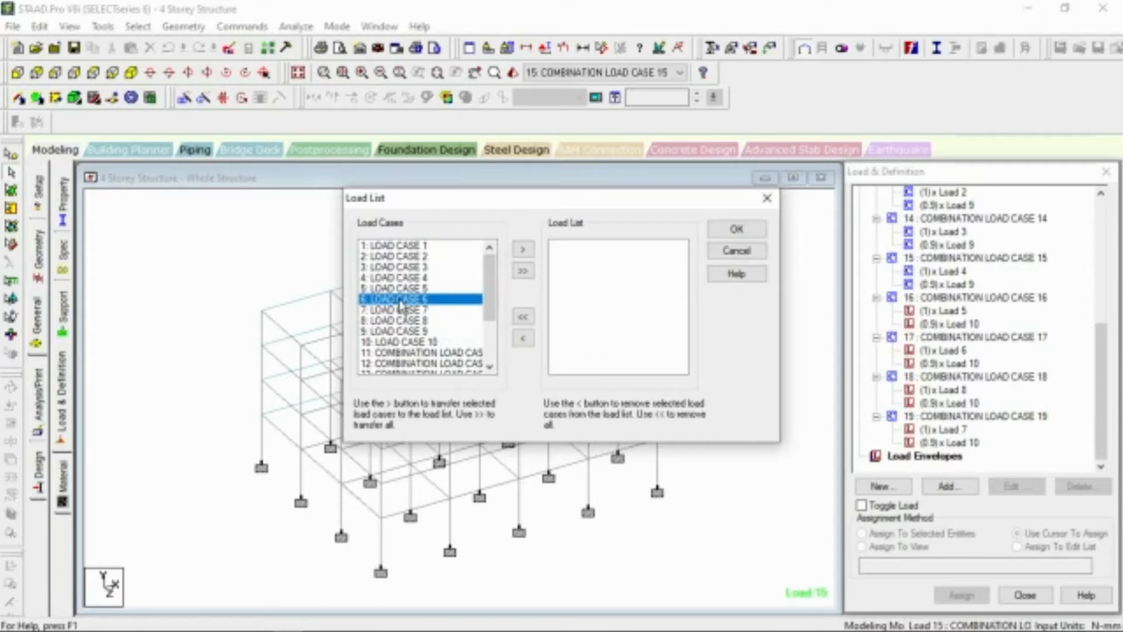
{"action": "left_click", "coordinate": [409, 352]}
{"action": "left_click", "coordinate": [417, 246]}
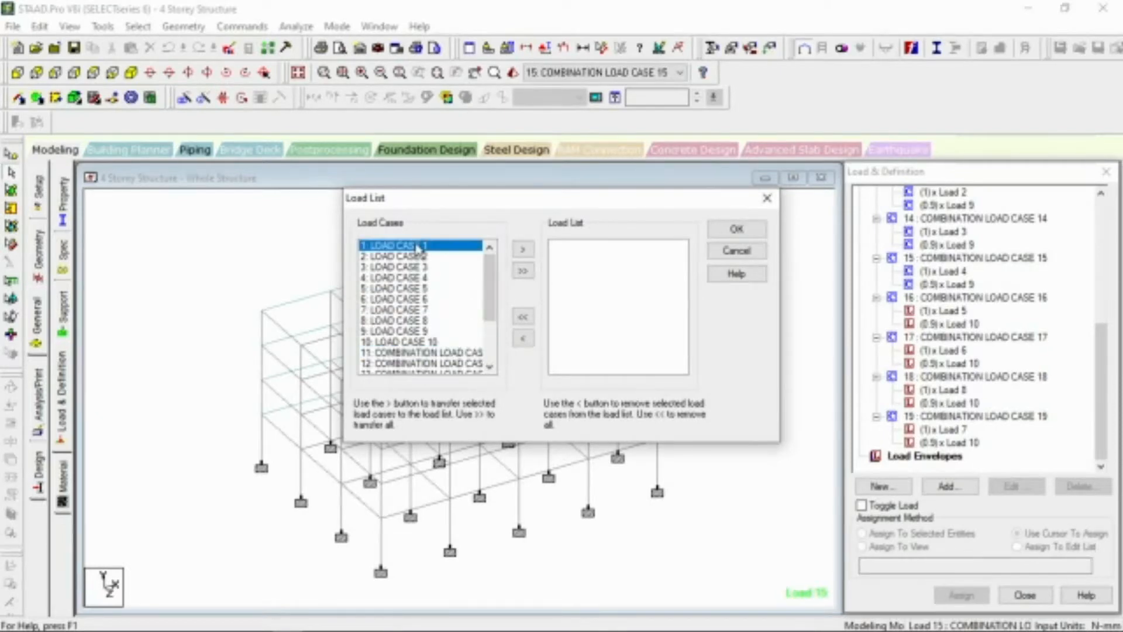
{"action": "left_click_drag", "start_coordinate": [488, 273], "coordinate": [476, 347]}
{"action": "left_click", "coordinate": [443, 363], "text": "shift"}
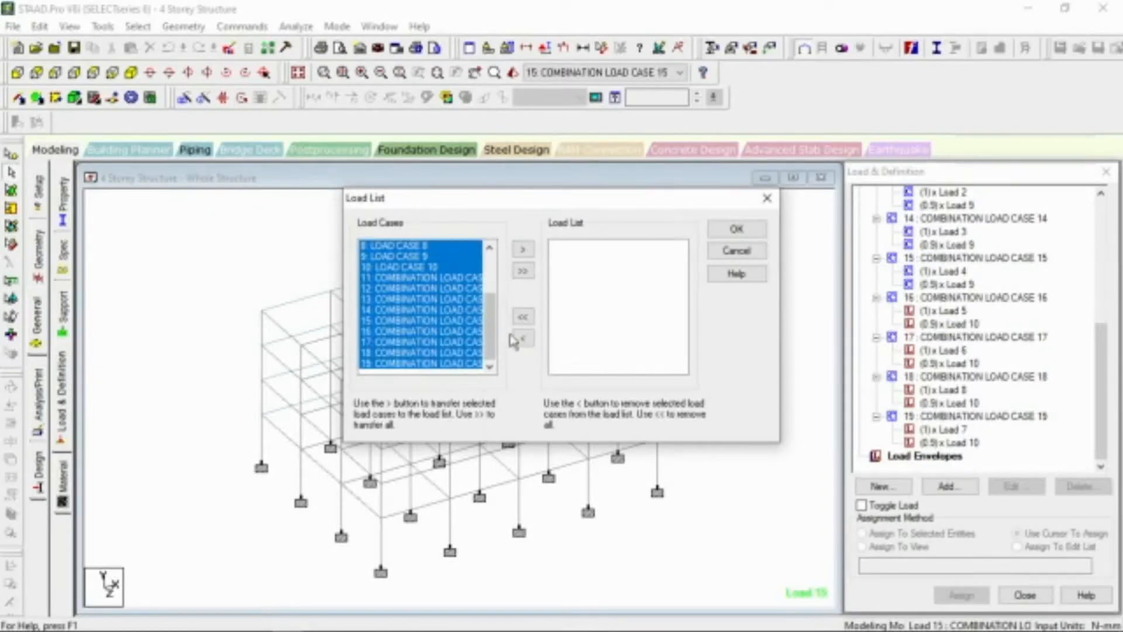
{"action": "left_click", "coordinate": [525, 250]}
{"action": "left_click", "coordinate": [737, 230]}
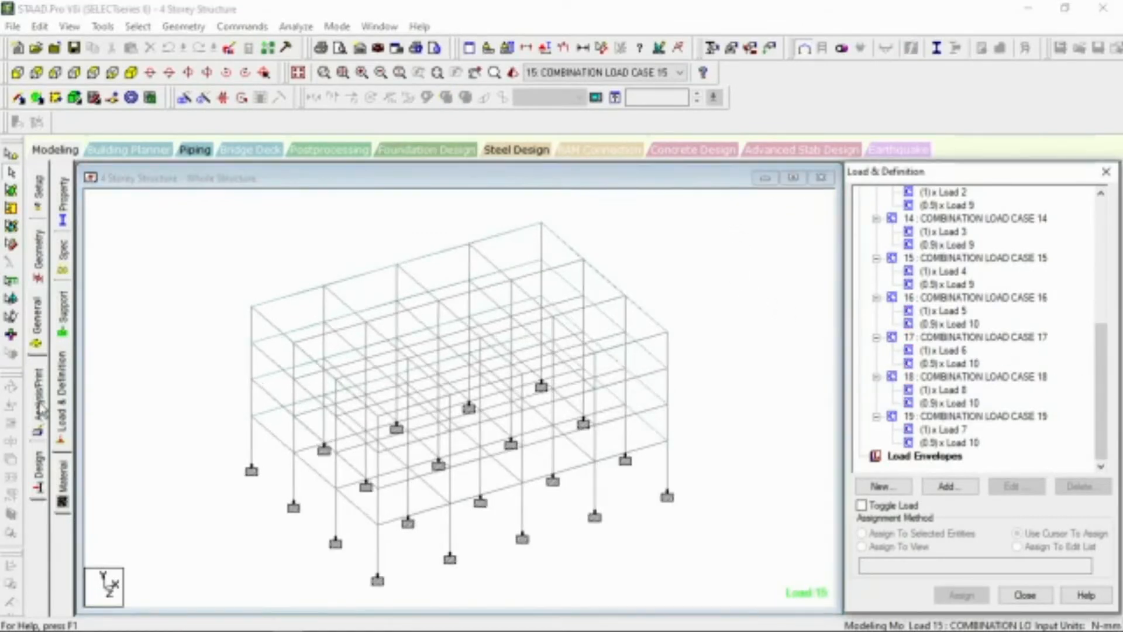
Add a Perform Analysis command with the No Print option.
{"action": "left_click", "coordinate": [39, 403]}
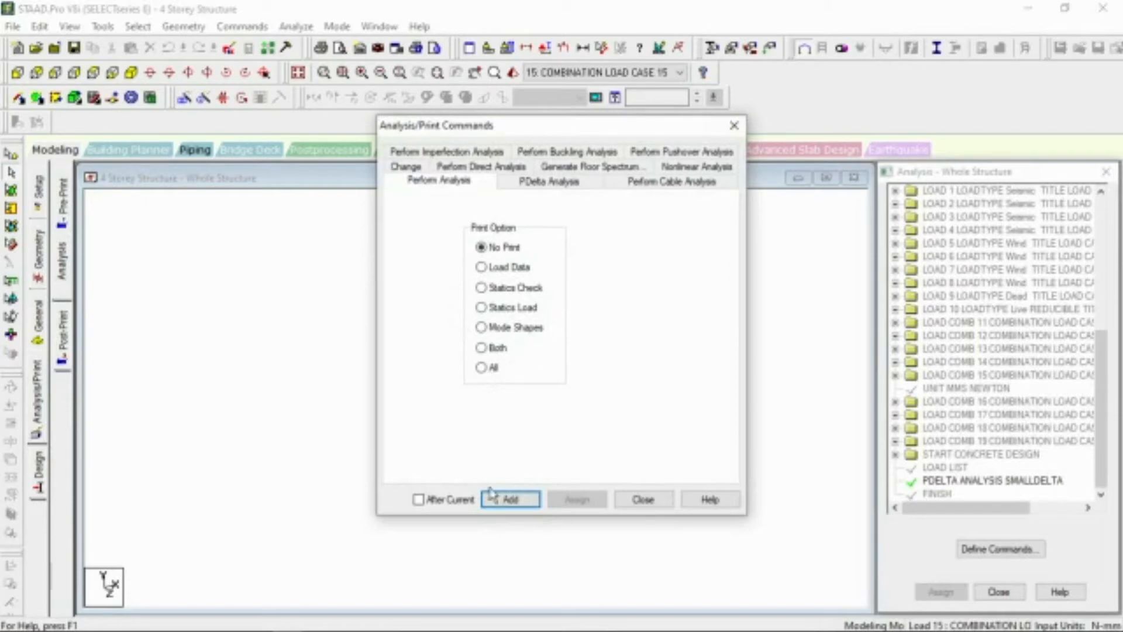
{"action": "left_click", "coordinate": [510, 501]}
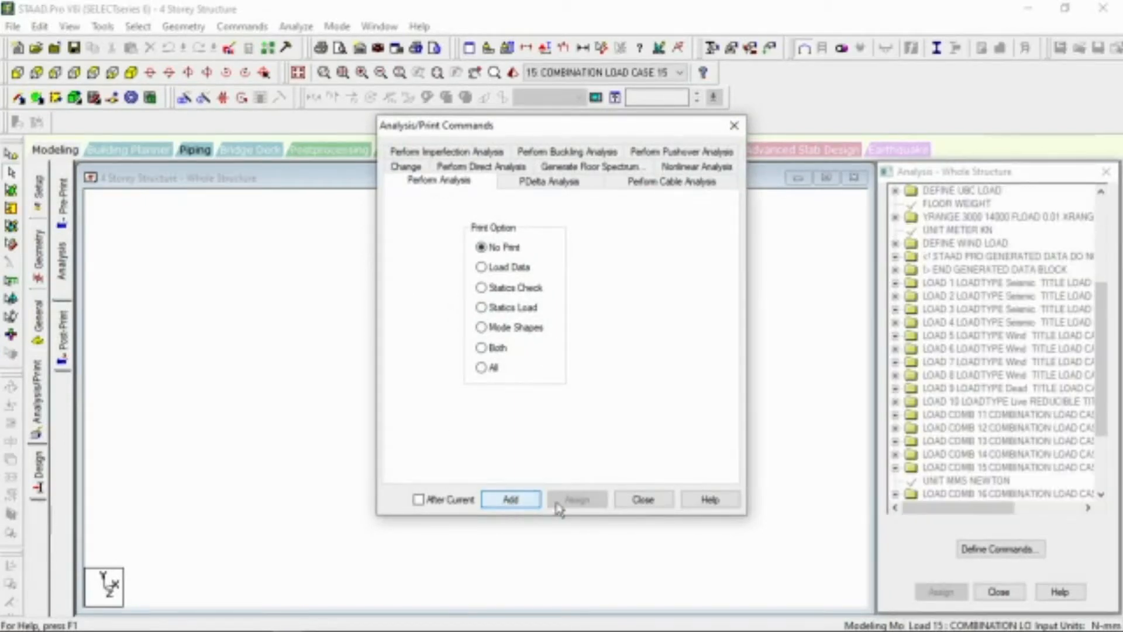
{"action": "left_click", "coordinate": [650, 503]}
Switch to concrete design and set the current input units to millimeter and Newton.
{"action": "left_click", "coordinate": [39, 470]}
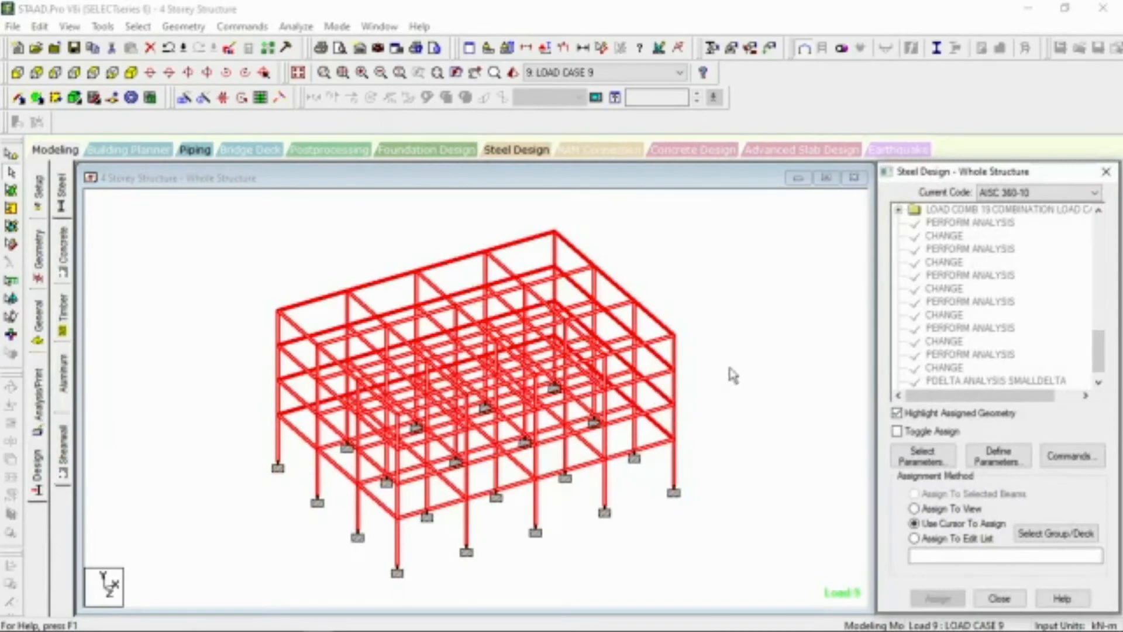
{"action": "left_click", "coordinate": [63, 253]}
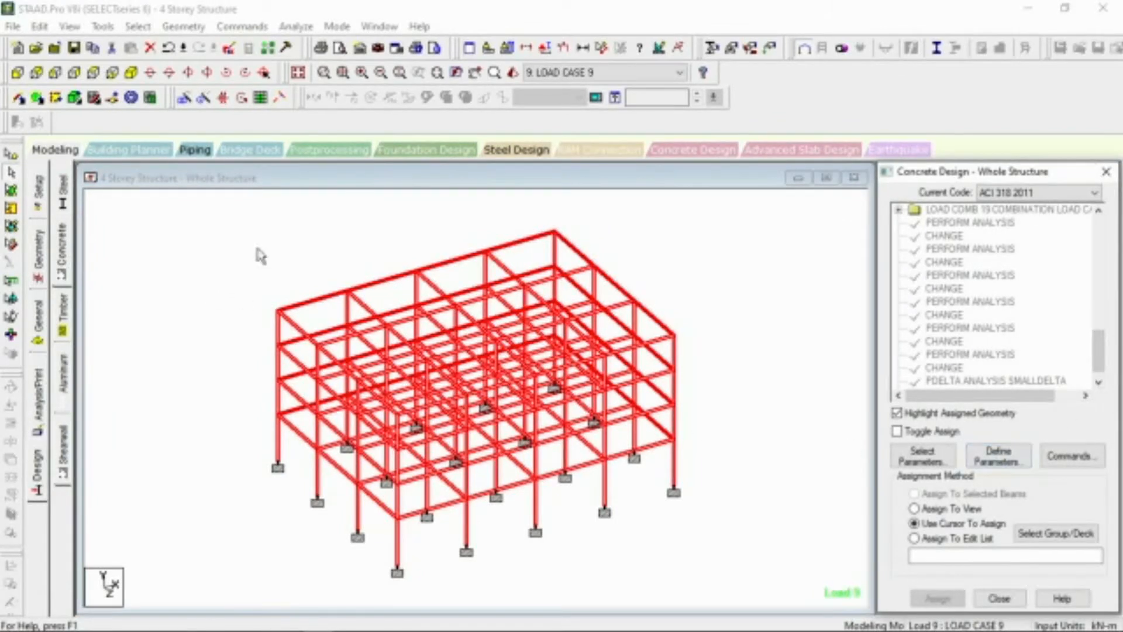
{"action": "left_click", "coordinate": [488, 47]}
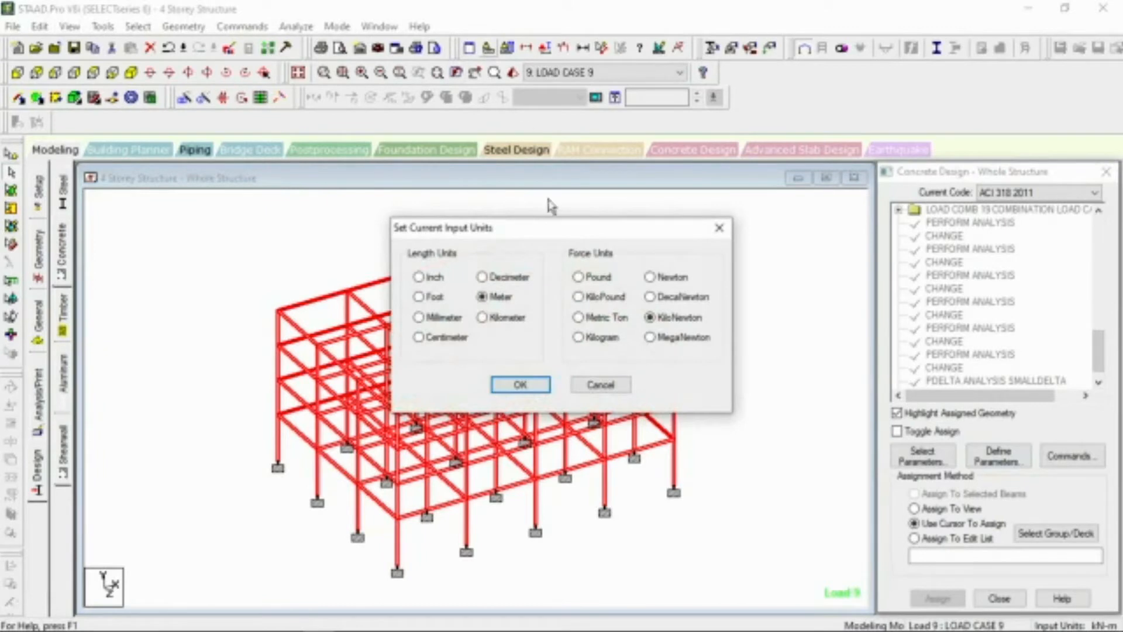
{"action": "left_click", "coordinate": [419, 318]}
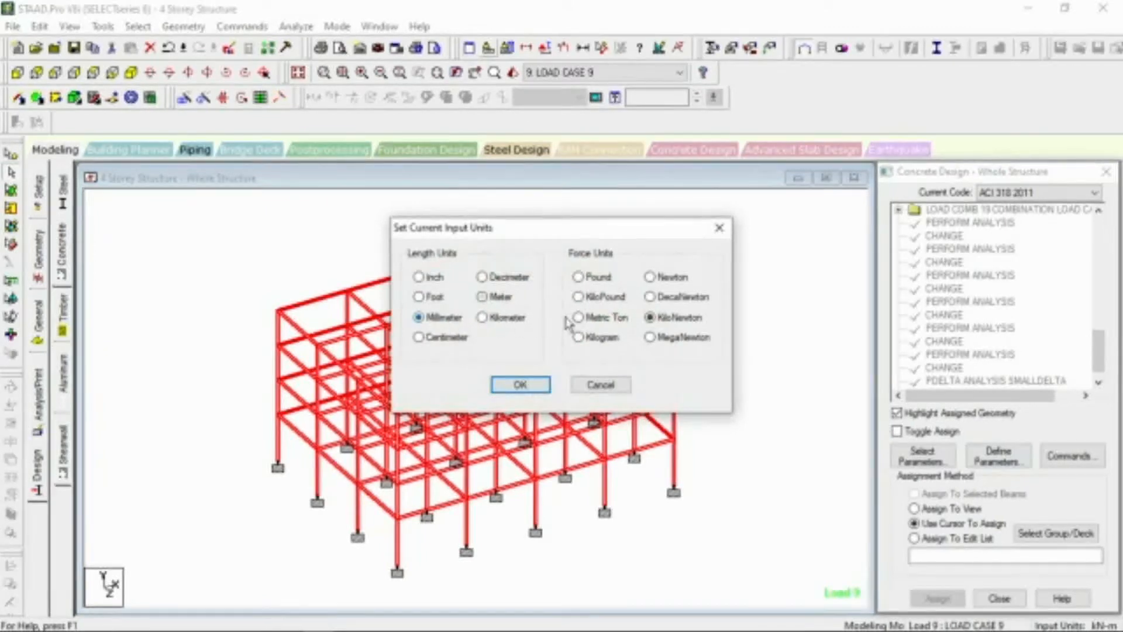
{"action": "left_click", "coordinate": [649, 278]}
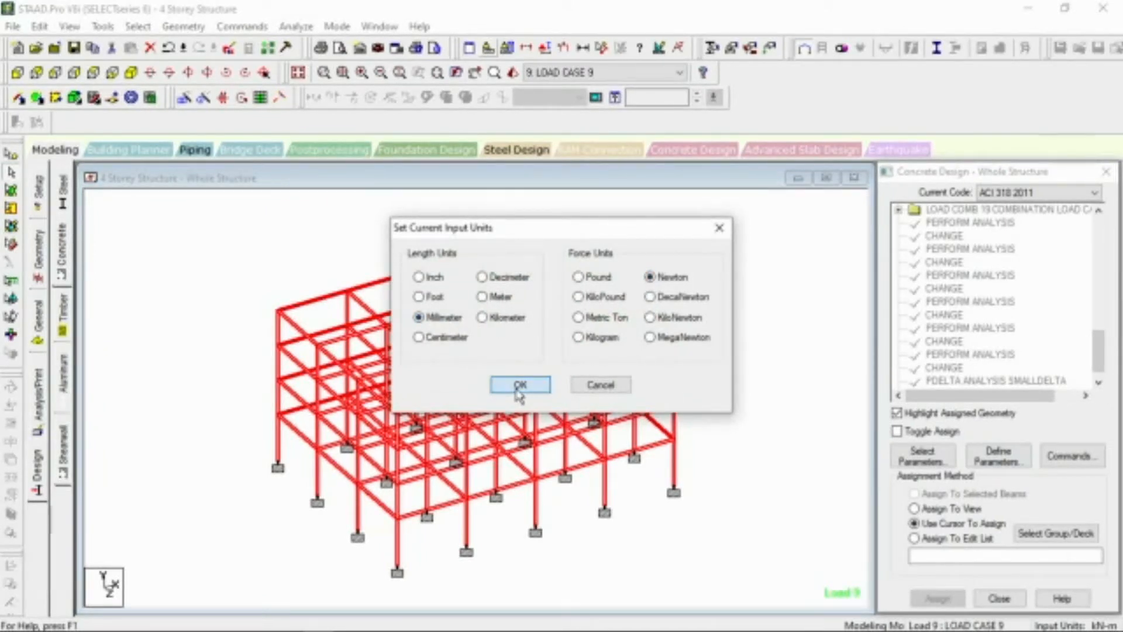
{"action": "left_click", "coordinate": [518, 384]}
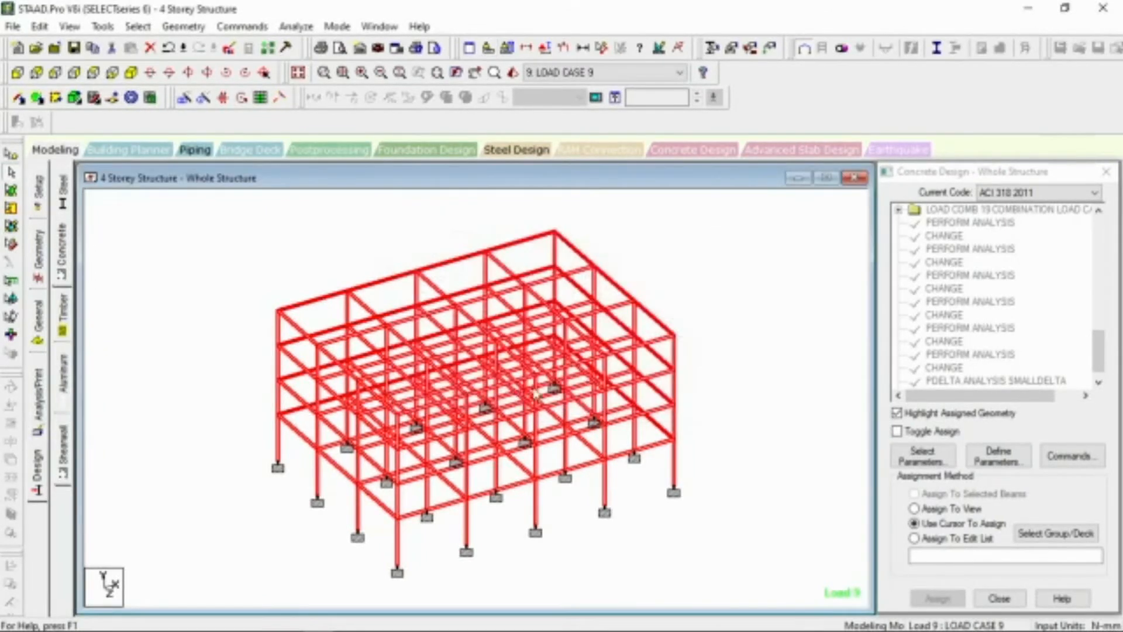
Add the CLB, CLS and CLT design parameters with a clear cover of 38.1 mm for bottom, side and top reinforcement.
{"action": "left_click", "coordinate": [999, 460]}
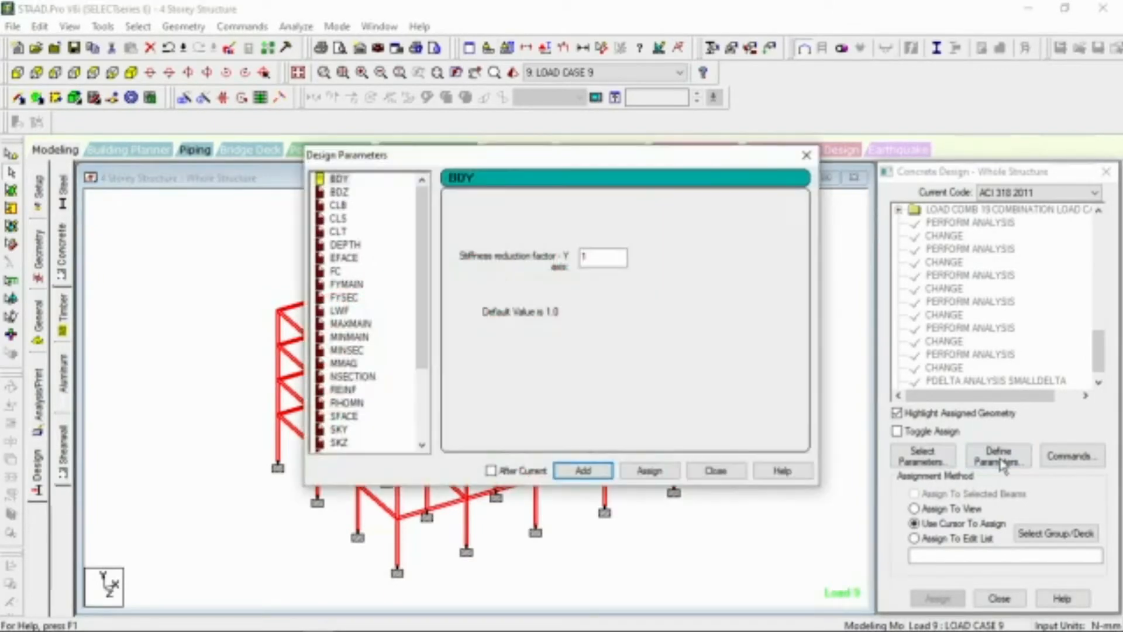
{"action": "left_click", "coordinate": [338, 206]}
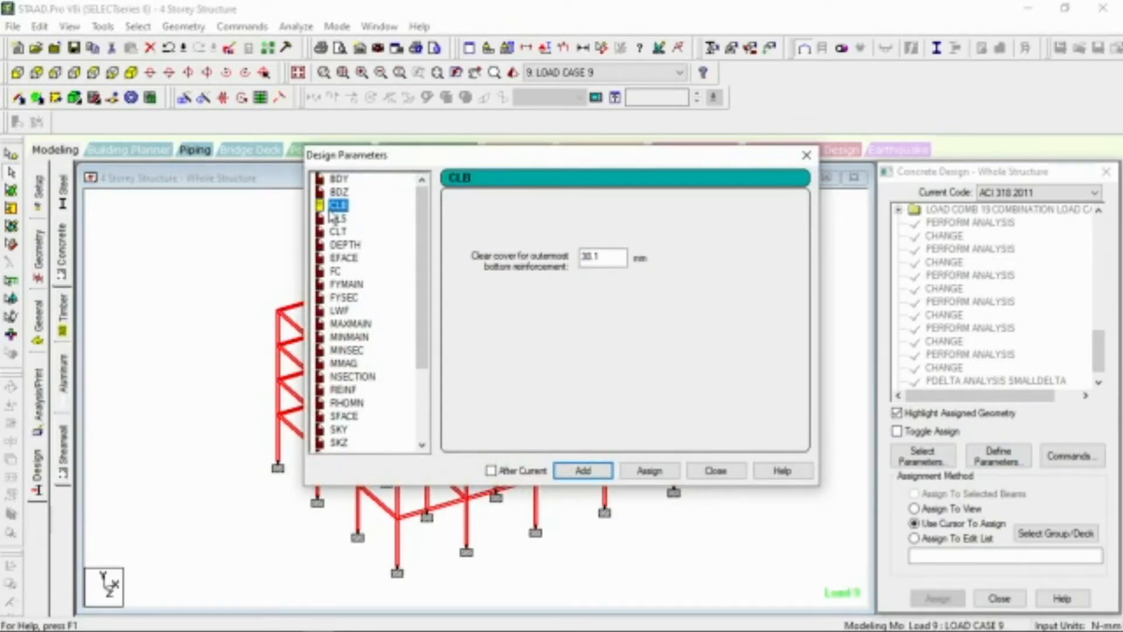
{"action": "left_click", "coordinate": [584, 471]}
{"action": "left_click", "coordinate": [338, 219]}
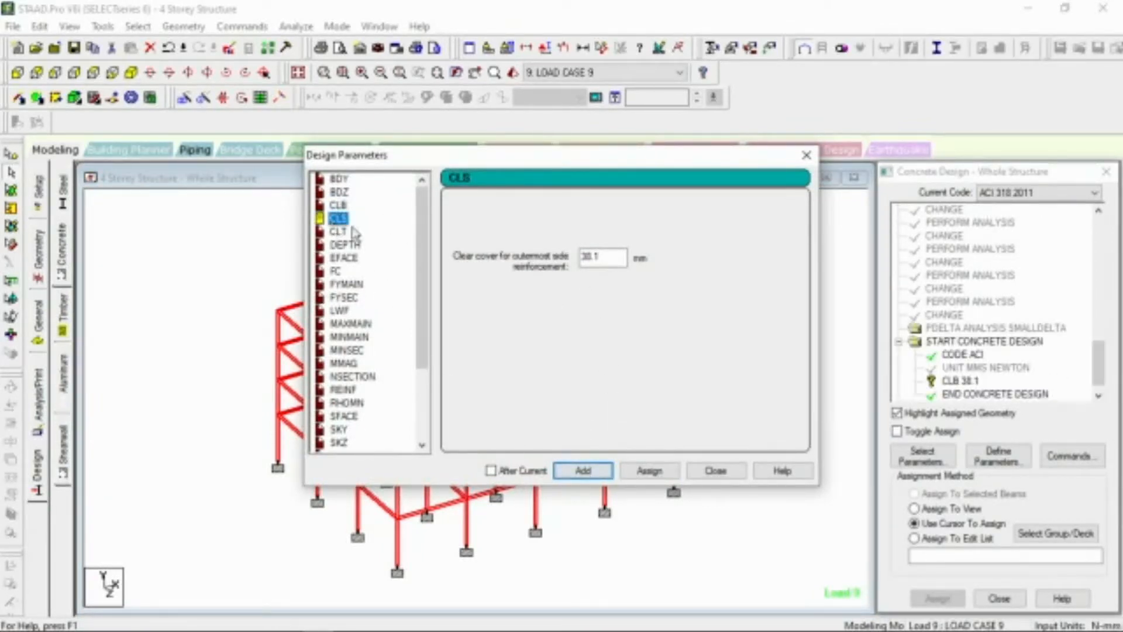
{"action": "left_click", "coordinate": [584, 470]}
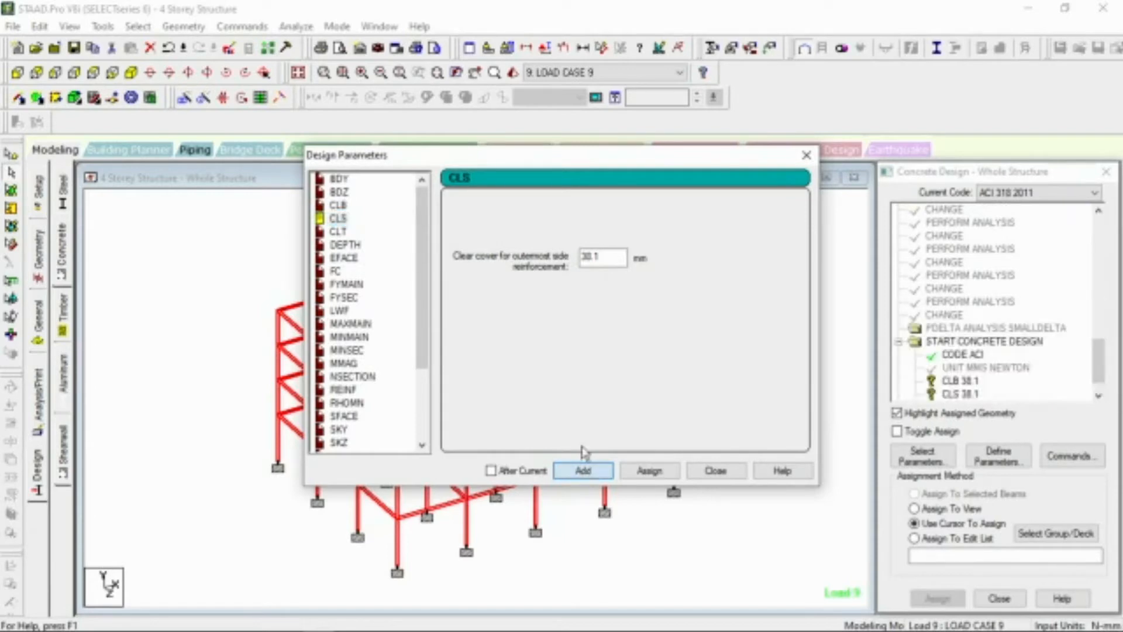
{"action": "left_click", "coordinate": [339, 232]}
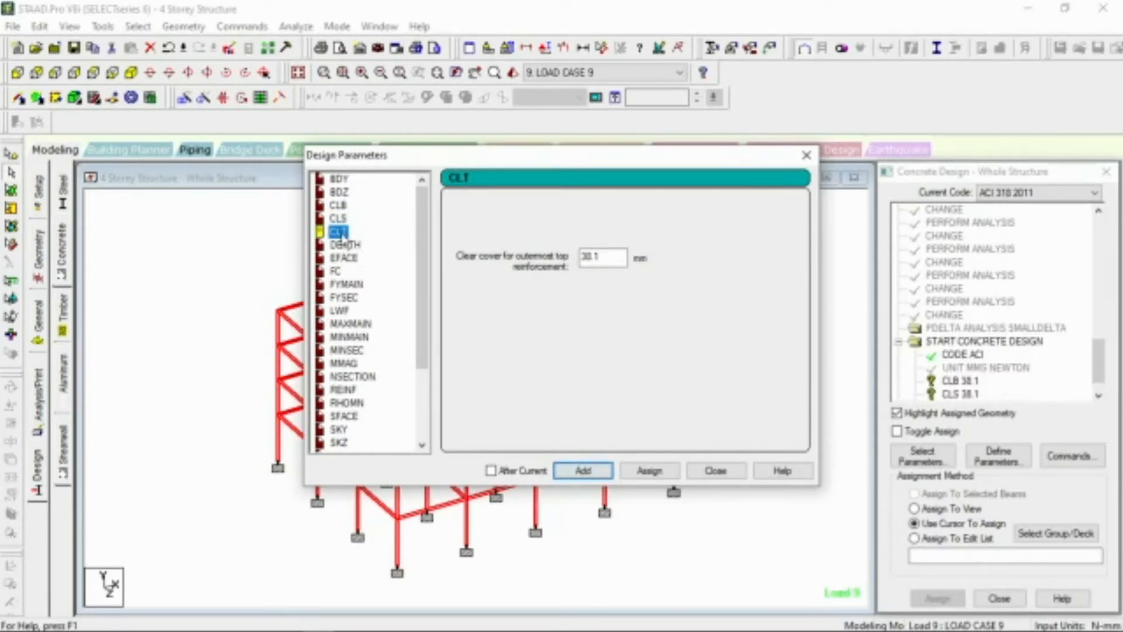
{"action": "left_click", "coordinate": [584, 471]}
Add the EFACE design parameter with a 50 mm distance from the beam end node to the support face.
{"action": "left_click", "coordinate": [339, 245]}
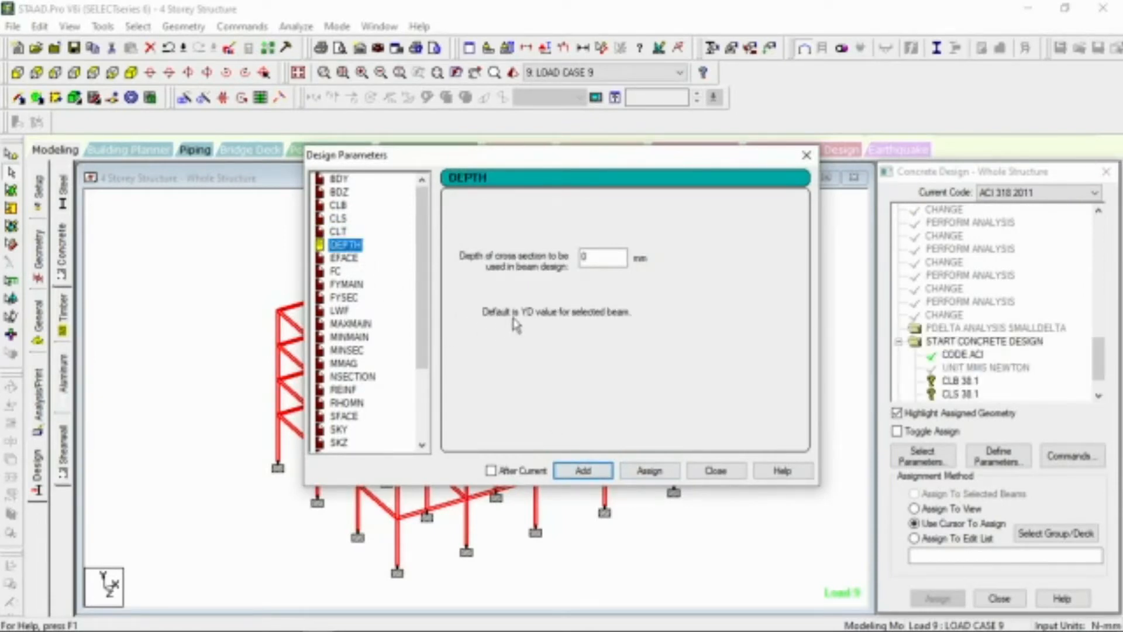
{"action": "left_click", "coordinate": [346, 261]}
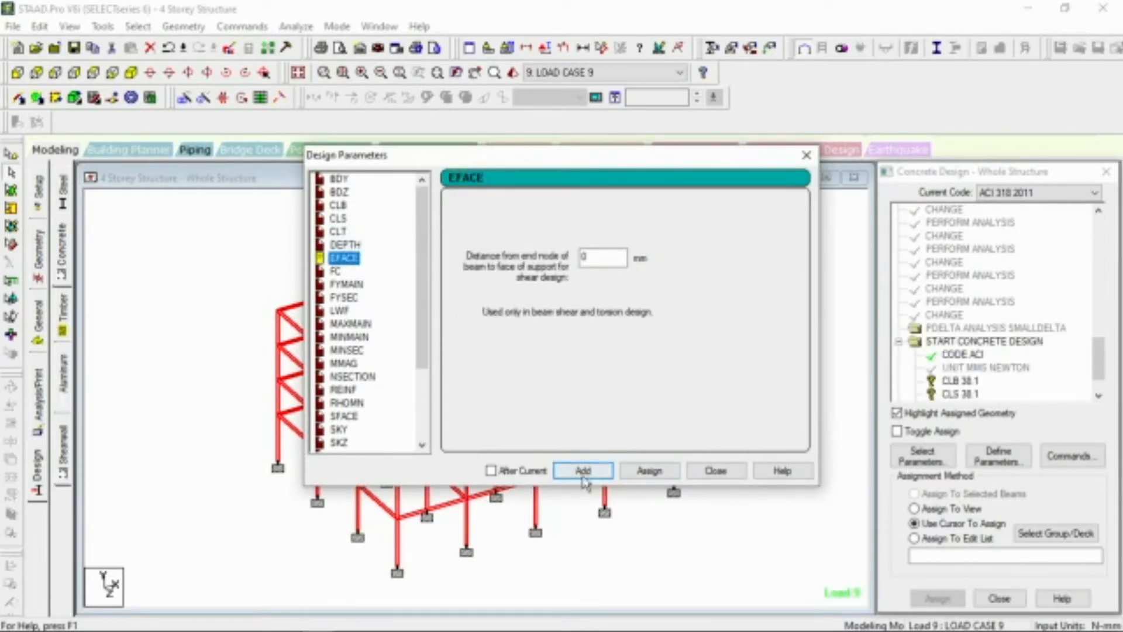
{"action": "left_click_drag", "start_coordinate": [598, 257], "coordinate": [528, 253]}
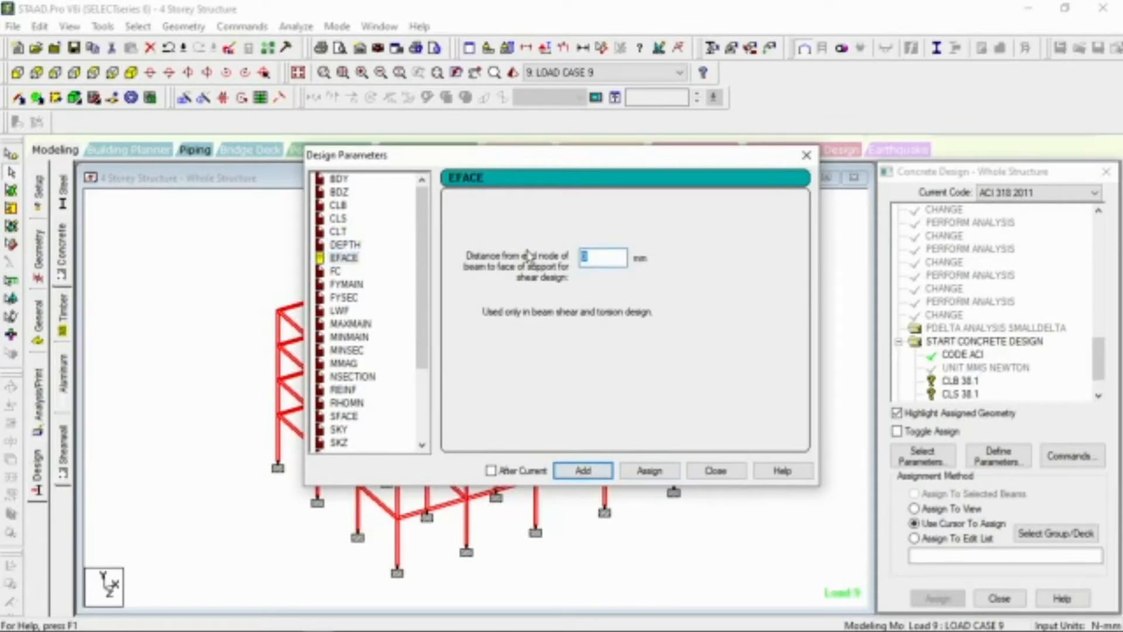
{"action": "type", "text": "50"}
{"action": "left_click", "coordinate": [600, 471]}
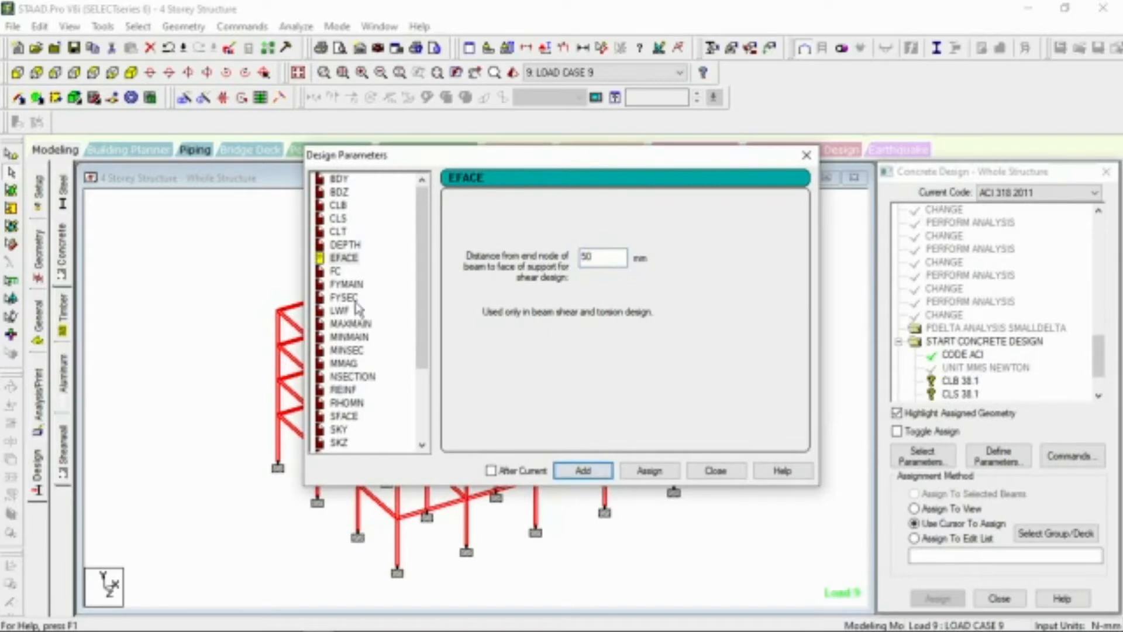
Add the FYMAIN and FYSEC design parameters with the default yield strengths for main and secondary steel.
{"action": "left_click", "coordinate": [350, 284]}
{"action": "left_click", "coordinate": [594, 470]}
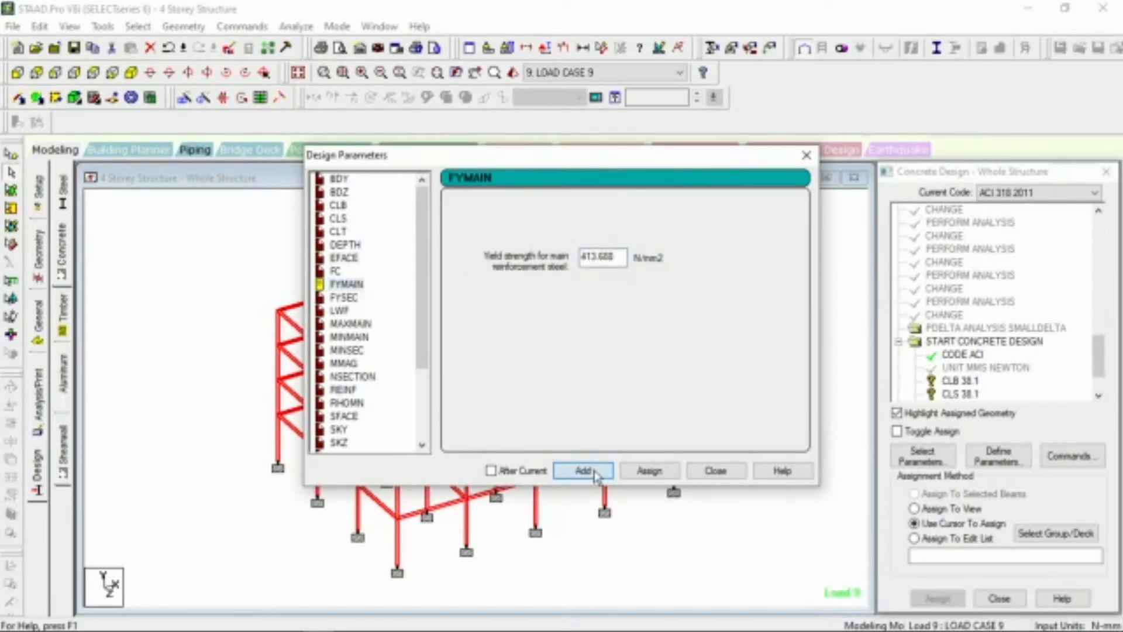
{"action": "left_click", "coordinate": [343, 298]}
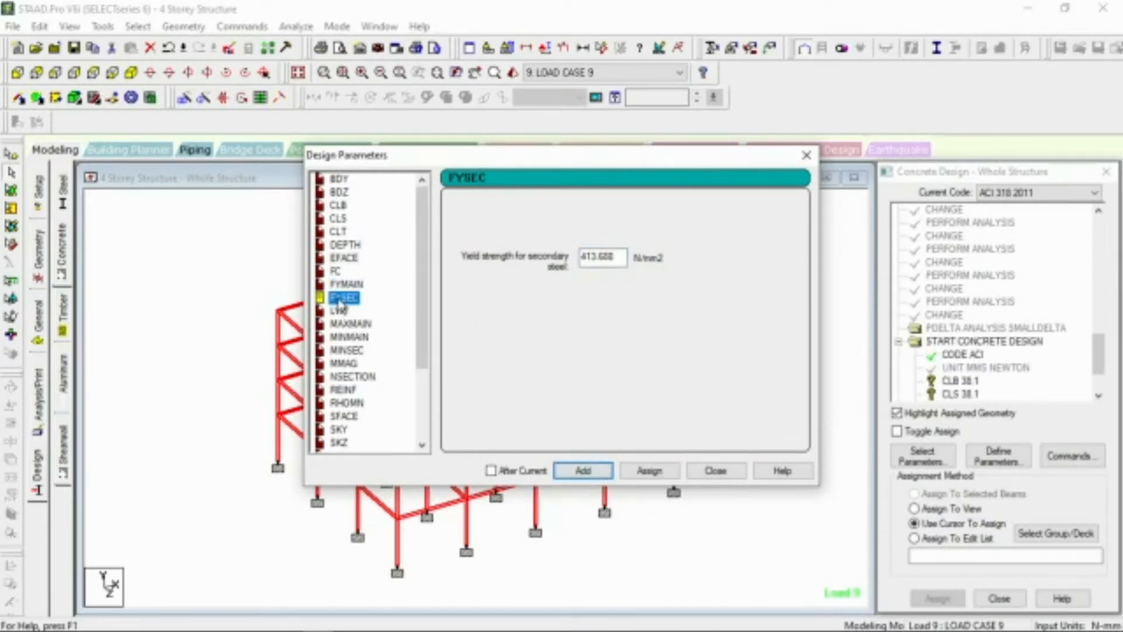
{"action": "left_click", "coordinate": [583, 470]}
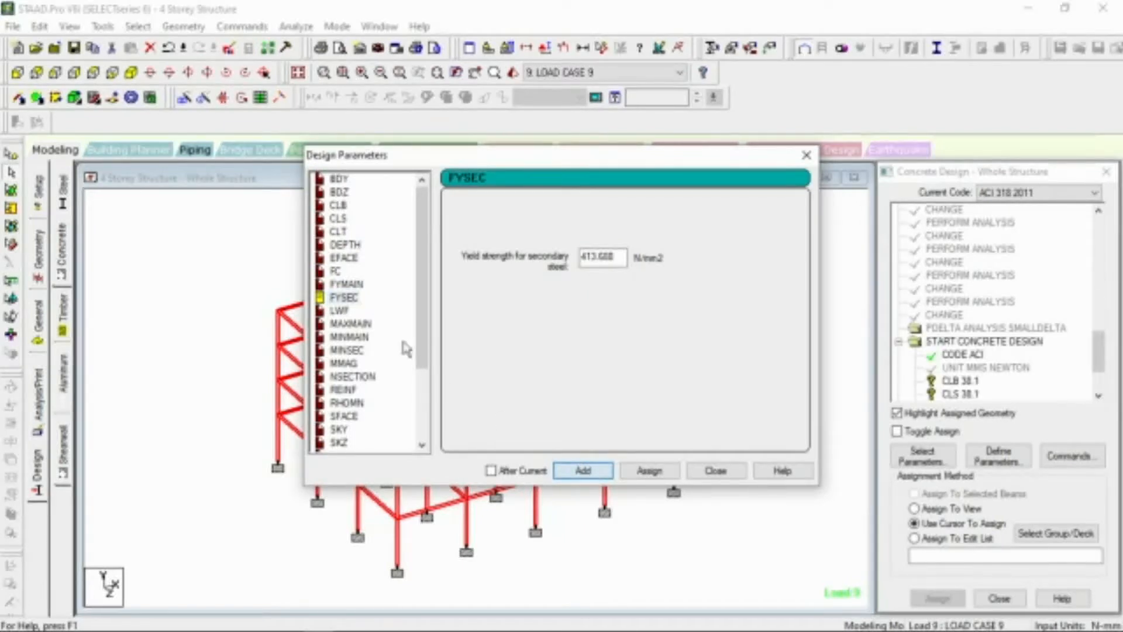
Add the MAXMAIN and MINMAIN design parameters with main reinforcement bar sizes of 16 maximum and 10 minimum.
{"action": "left_click", "coordinate": [351, 324]}
{"action": "double_click", "coordinate": [588, 257]}
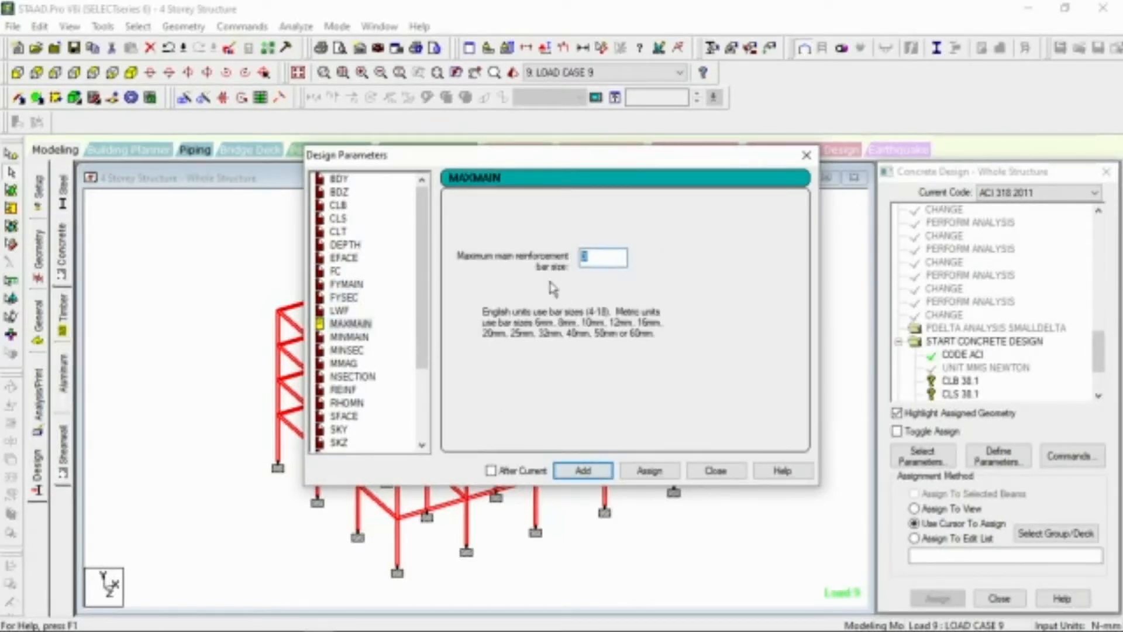
{"action": "type", "text": "16"}
{"action": "left_click", "coordinate": [590, 470]}
{"action": "left_click", "coordinate": [354, 338]}
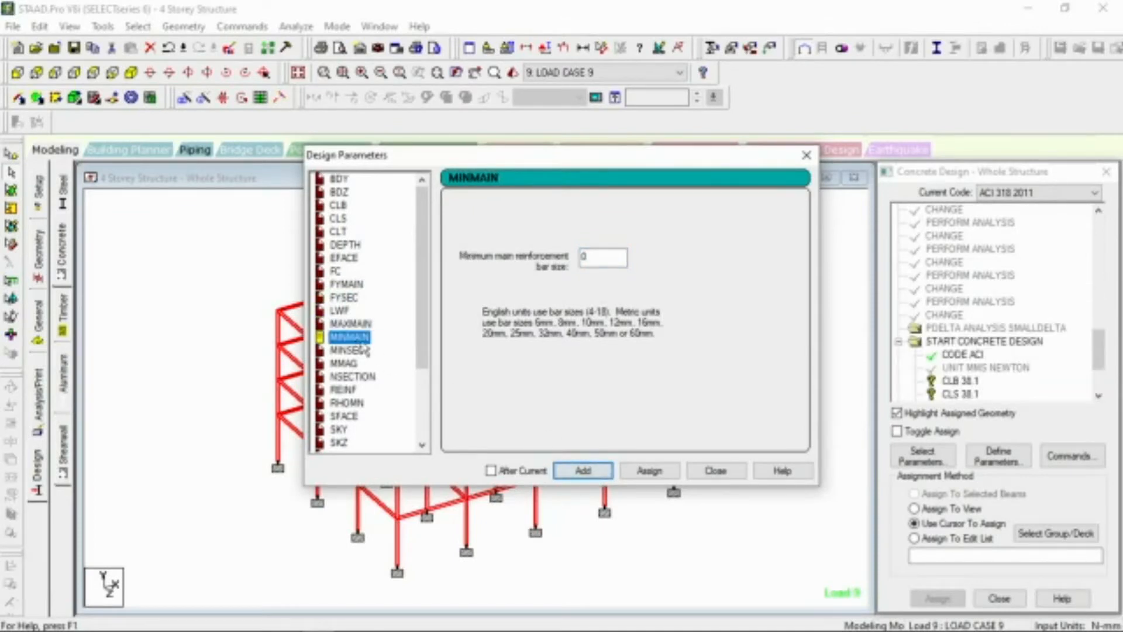
{"action": "double_click", "coordinate": [588, 257]}
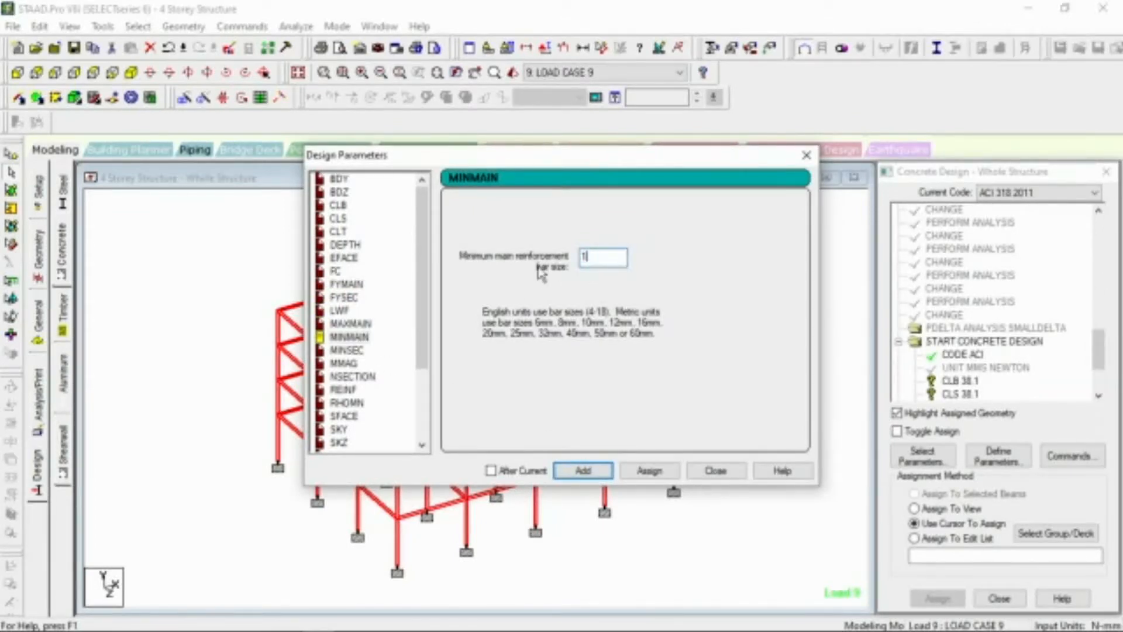
{"action": "left_click", "coordinate": [591, 476]}
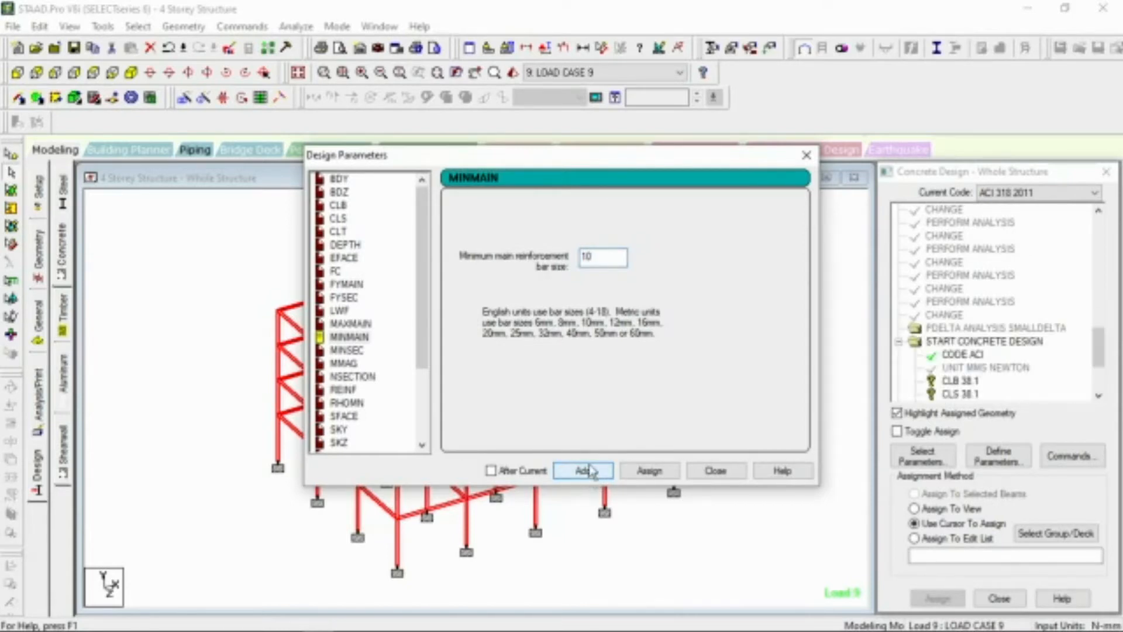
Add the SFACE design parameter with a 50 mm distance from the beam start node to the support face, and finish defining parameters.
{"action": "scroll", "coordinate": [356, 343], "scroll_direction": "down", "scroll_amount": 2}
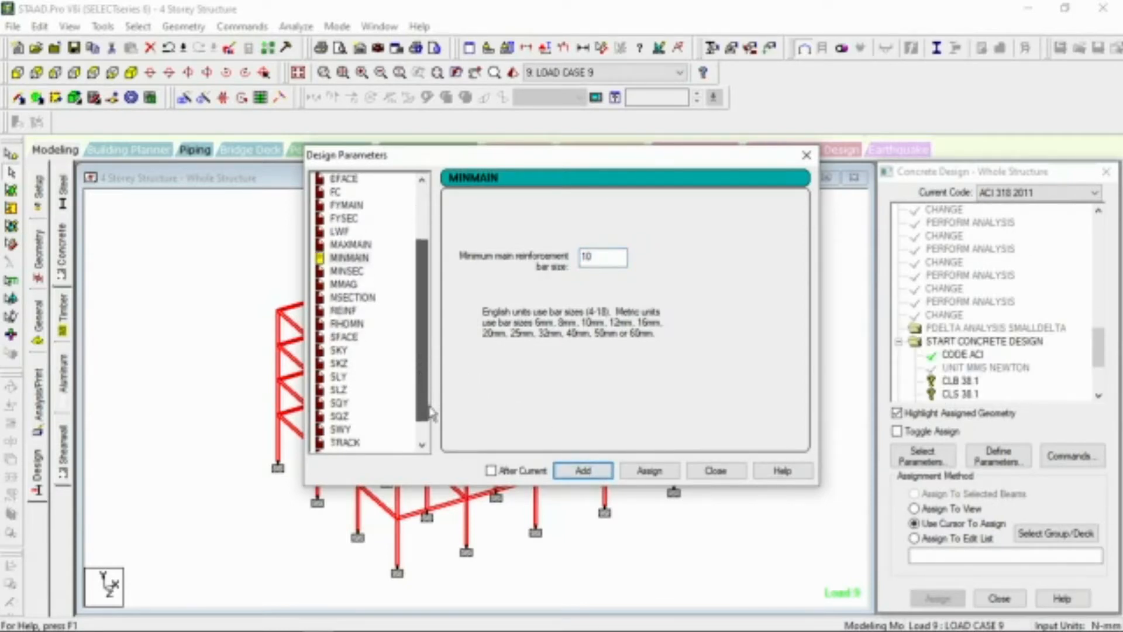
{"action": "left_click", "coordinate": [345, 338]}
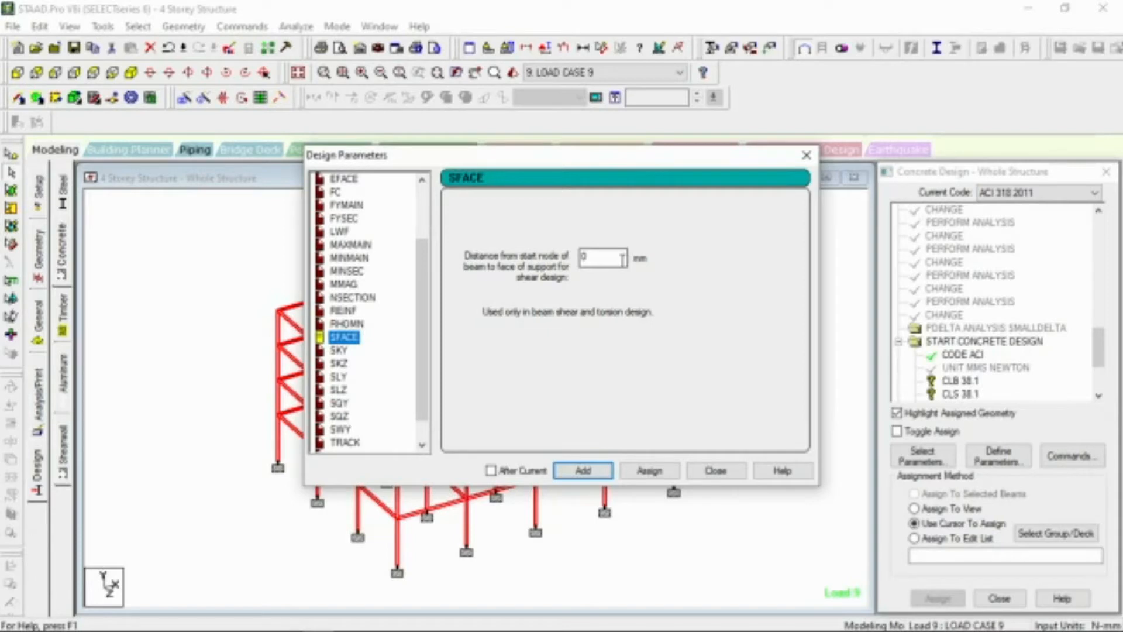
{"action": "left_click_drag", "start_coordinate": [617, 256], "coordinate": [579, 255]}
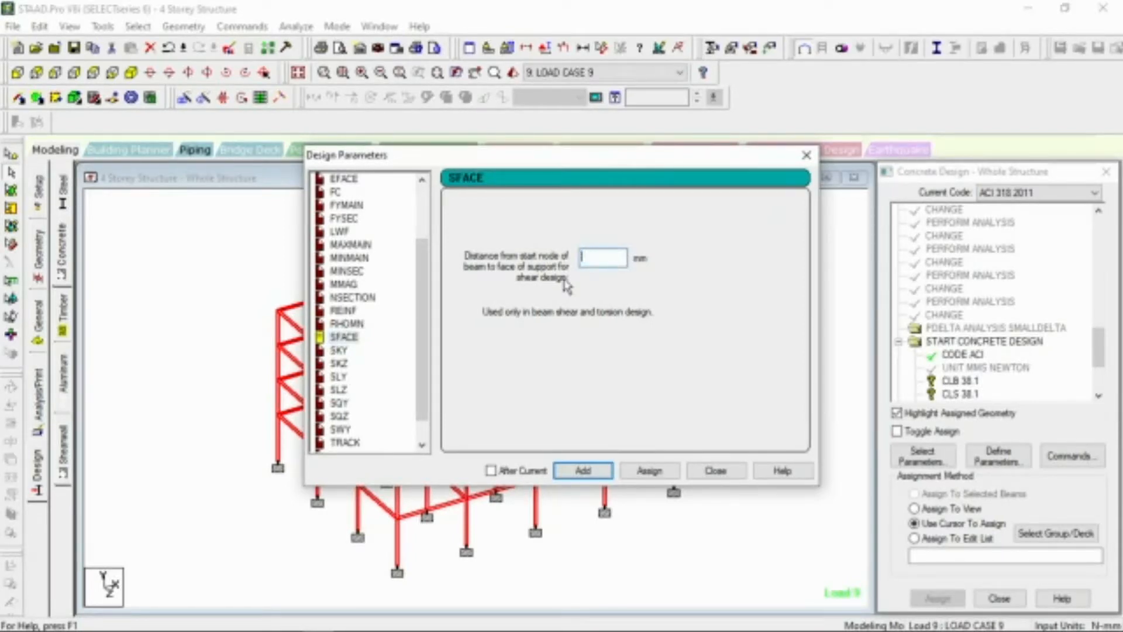
{"action": "left_click", "coordinate": [590, 473]}
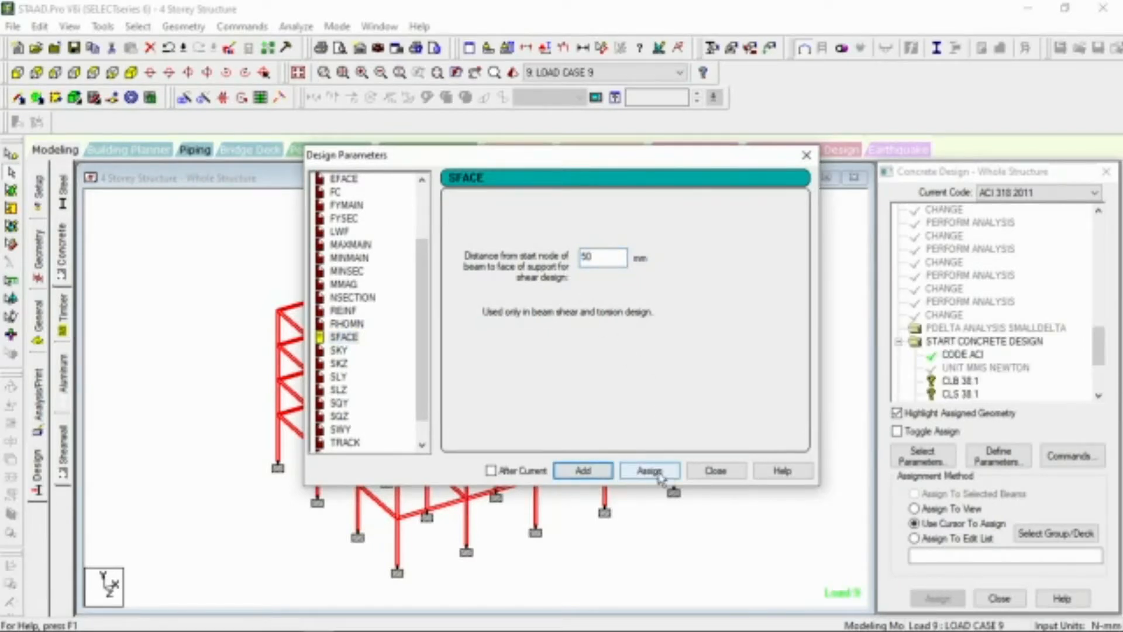
{"action": "left_click", "coordinate": [716, 471]}
Define an additional CLB parameter with a 10 mm clear cover for the outermost bottom reinforcement.
{"action": "left_click_drag", "start_coordinate": [1099, 350], "coordinate": [1099, 374]}
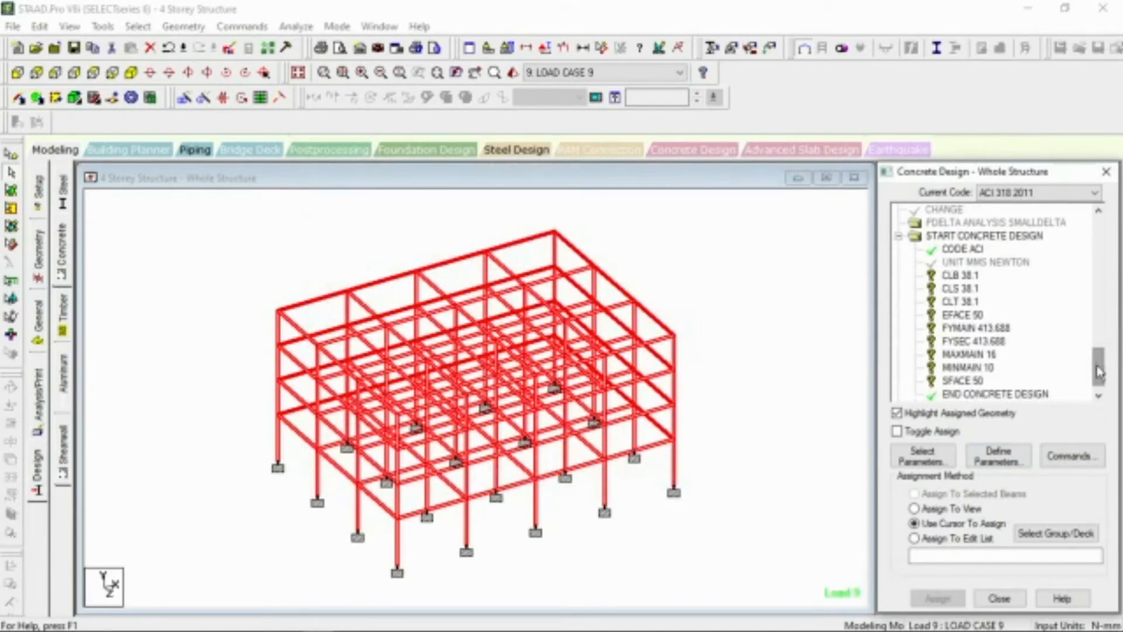
{"action": "left_click", "coordinate": [1004, 459]}
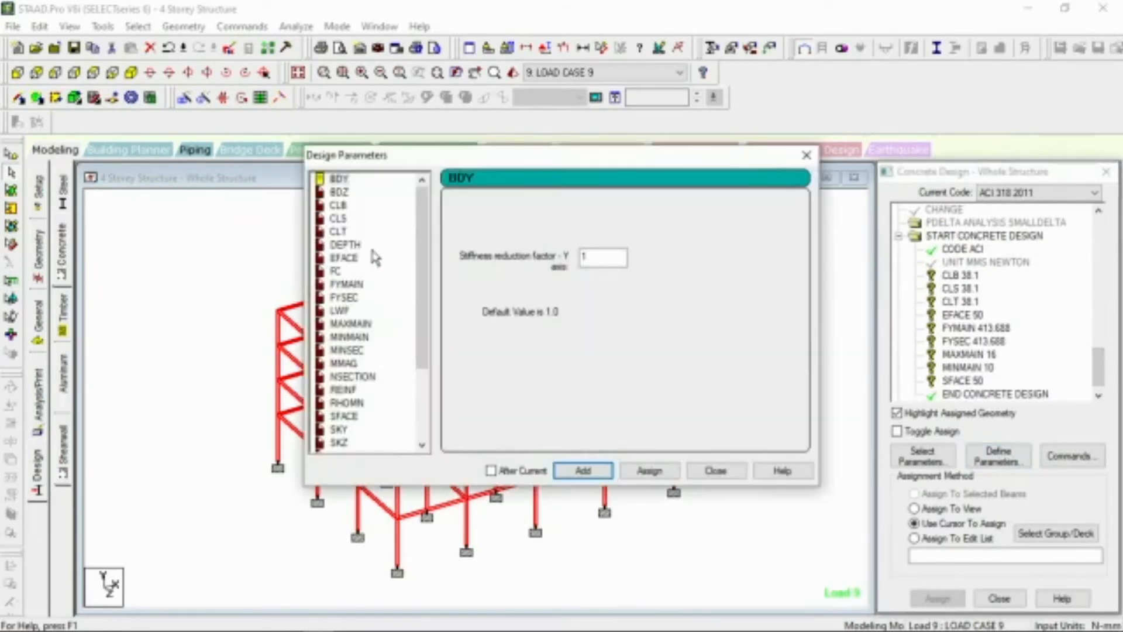
{"action": "left_click", "coordinate": [341, 208]}
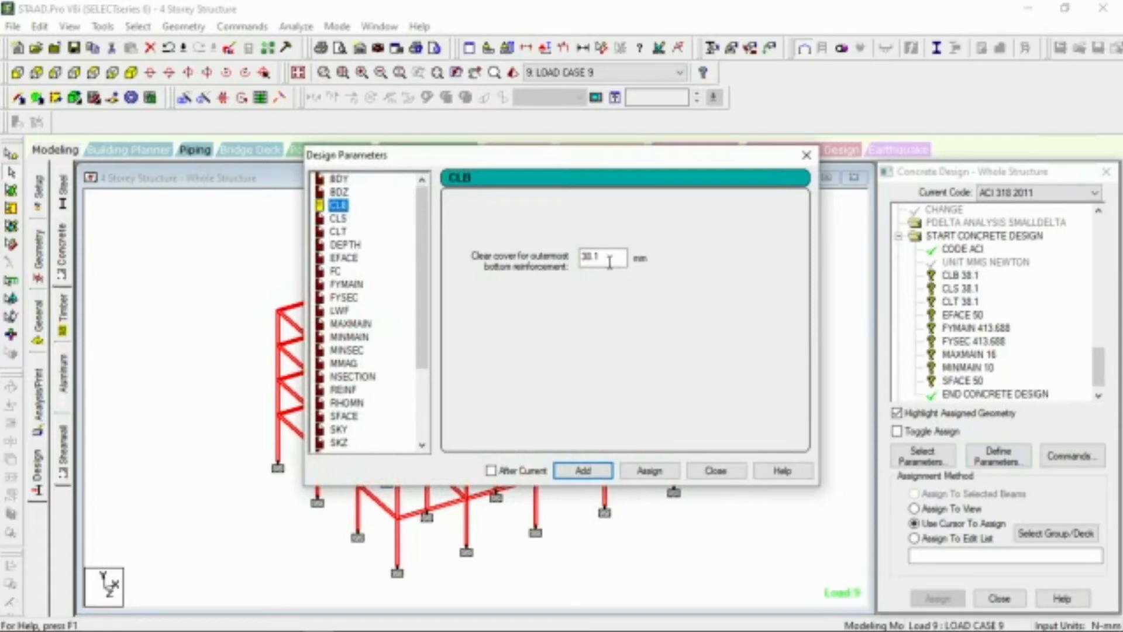
{"action": "left_click_drag", "start_coordinate": [609, 263], "coordinate": [525, 267]}
{"action": "type", "text": "10"}
{"action": "left_click", "coordinate": [585, 471]}
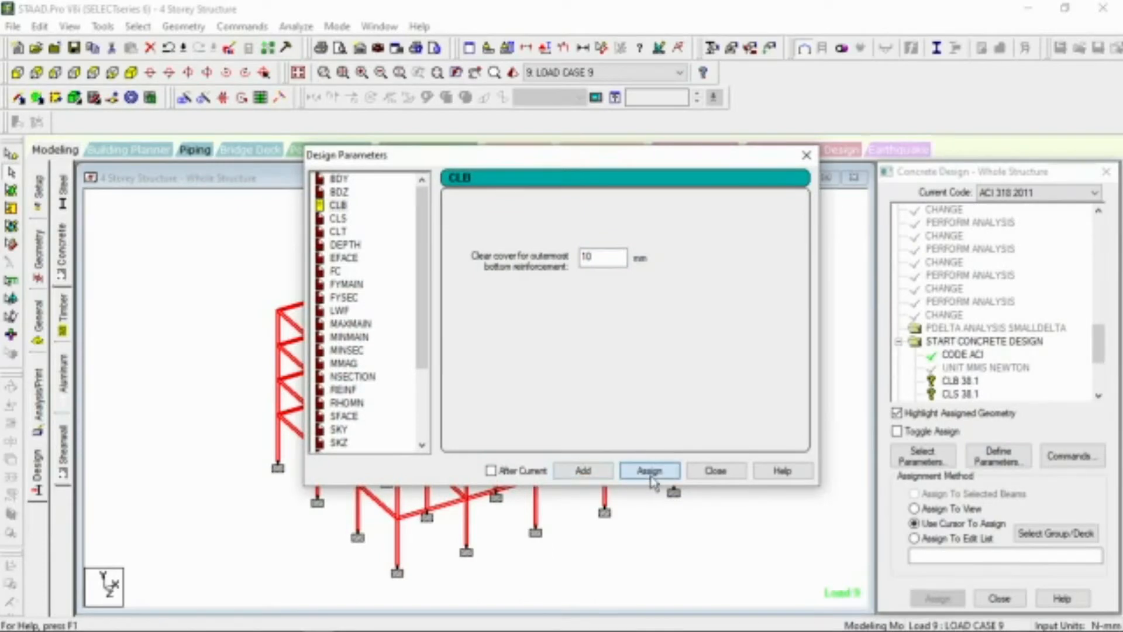
{"action": "left_click", "coordinate": [715, 471]}
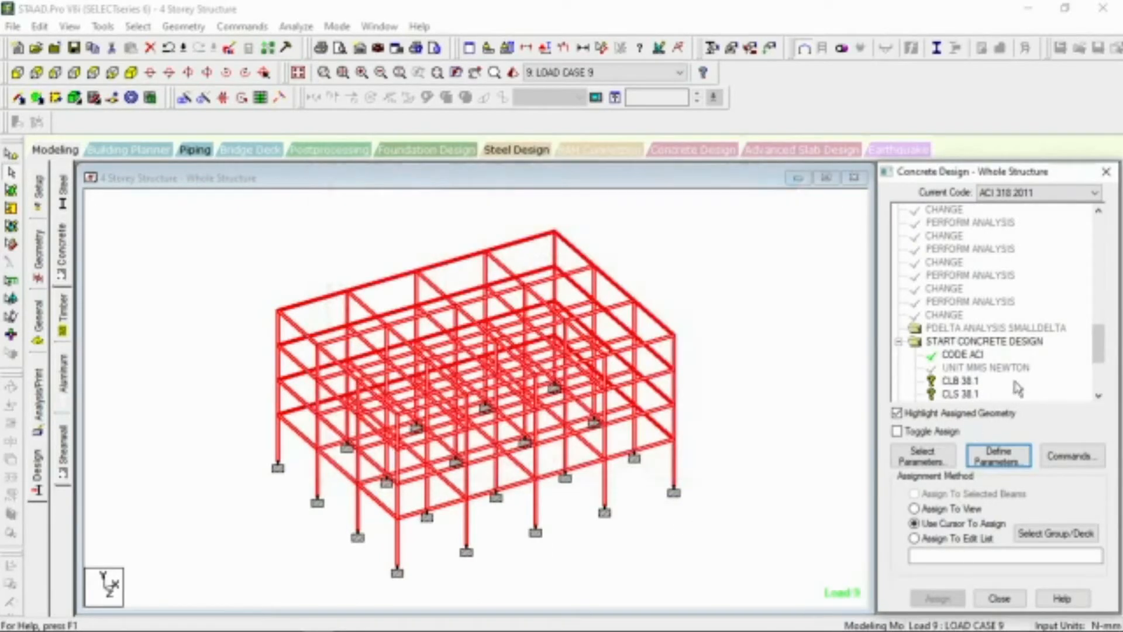
Assign the CLB 38.1 parameter to all members parallel to the X, Y and Z axes.
{"action": "left_click_drag", "start_coordinate": [1097, 348], "coordinate": [1100, 389]}
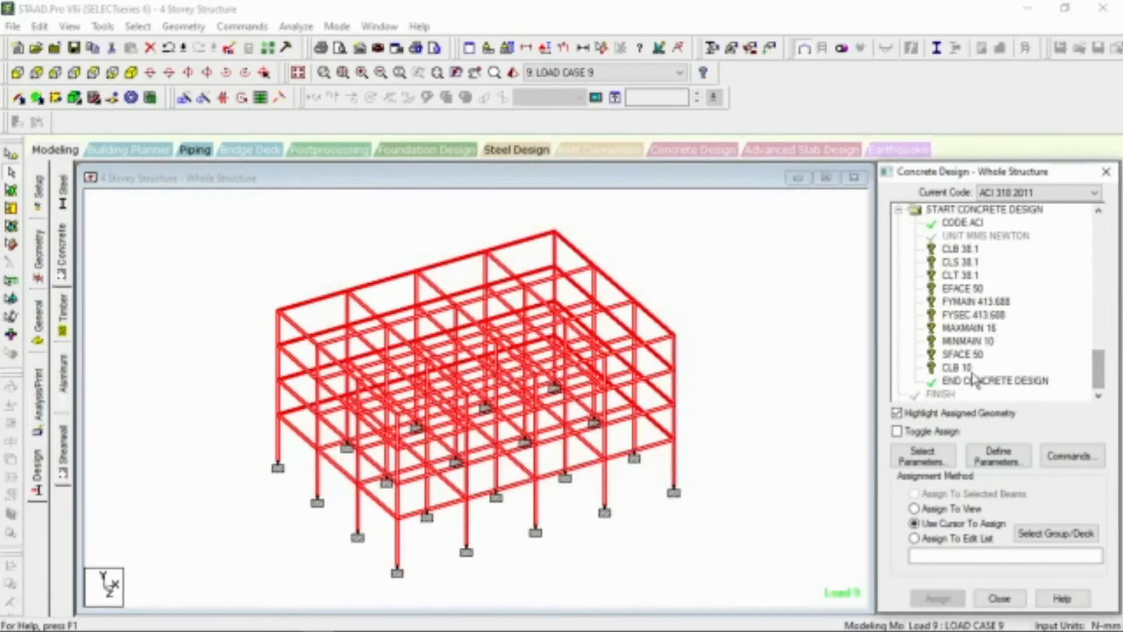
{"action": "left_click", "coordinate": [962, 249]}
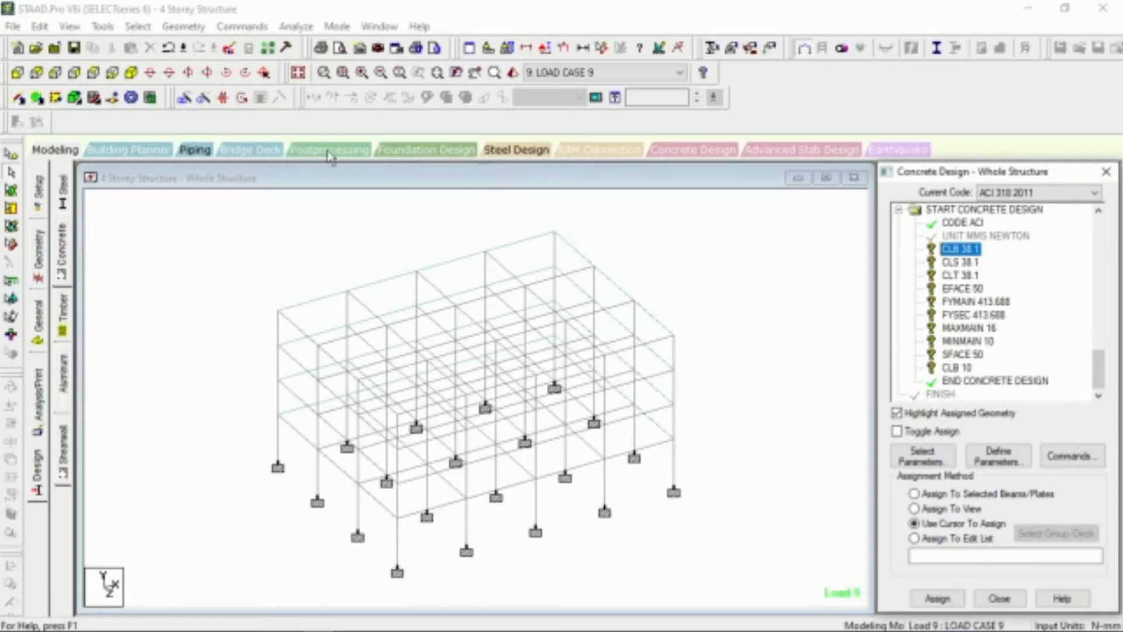
{"action": "left_click", "coordinate": [138, 26]}
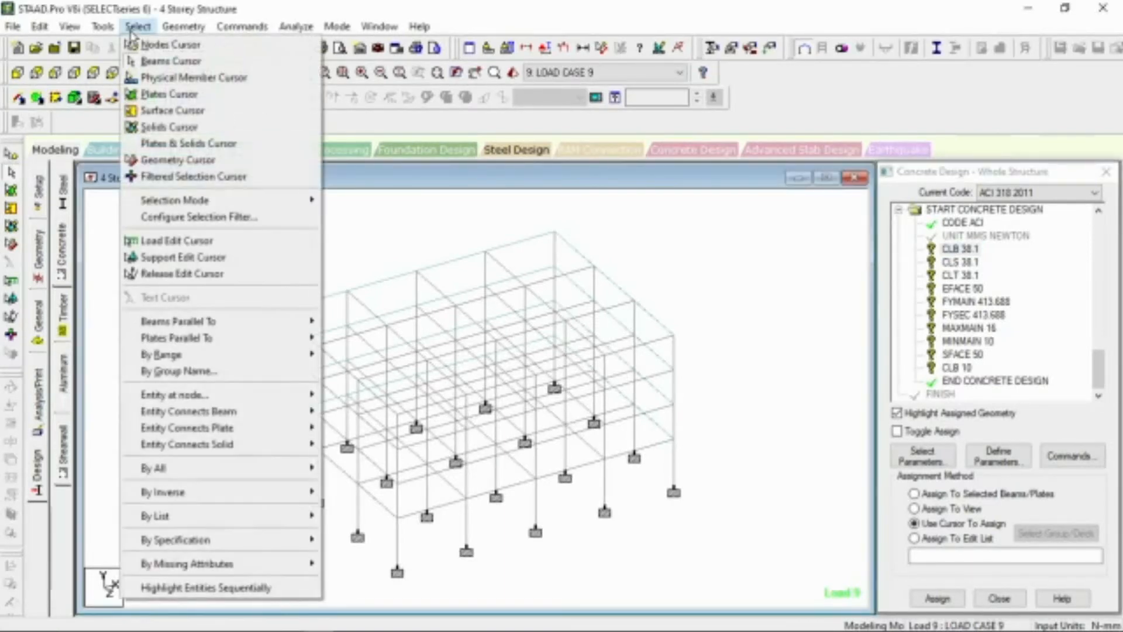
{"action": "mouse_move", "coordinate": [188, 325]}
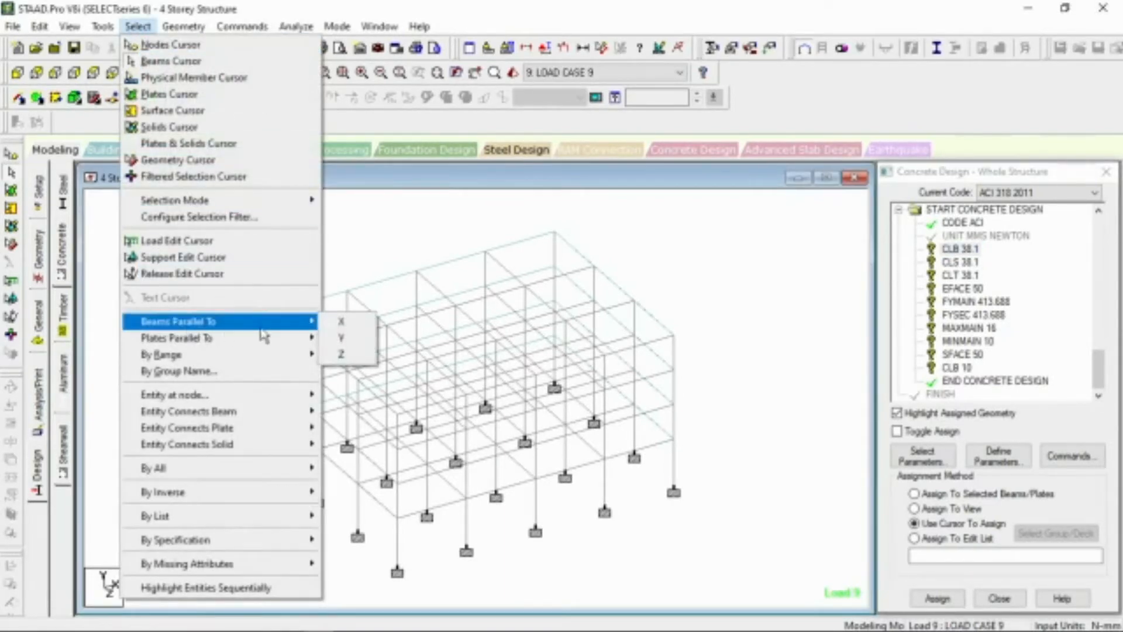
{"action": "left_click", "coordinate": [342, 321]}
{"action": "left_click", "coordinate": [138, 26]}
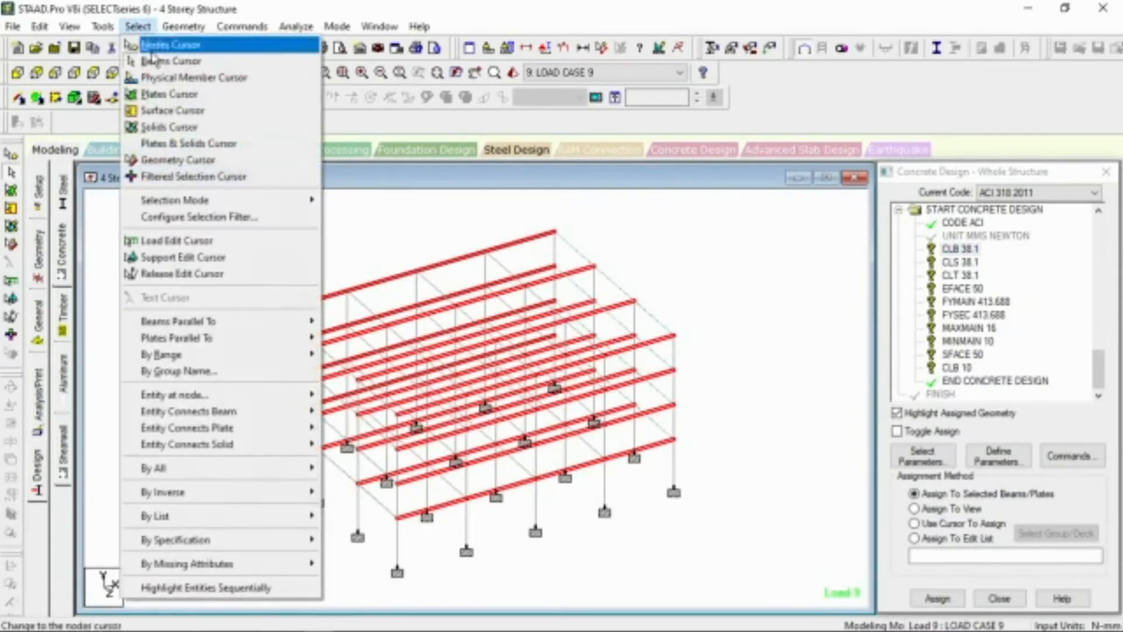
{"action": "mouse_move", "coordinate": [206, 321]}
{"action": "left_click", "coordinate": [343, 336]}
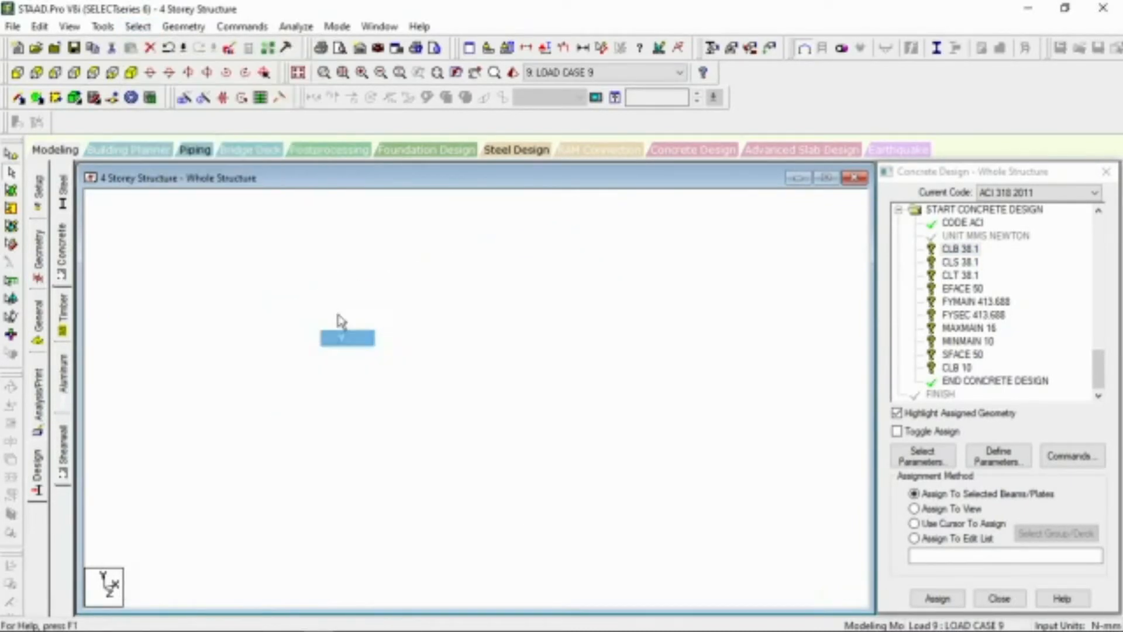
{"action": "left_click", "coordinate": [138, 26]}
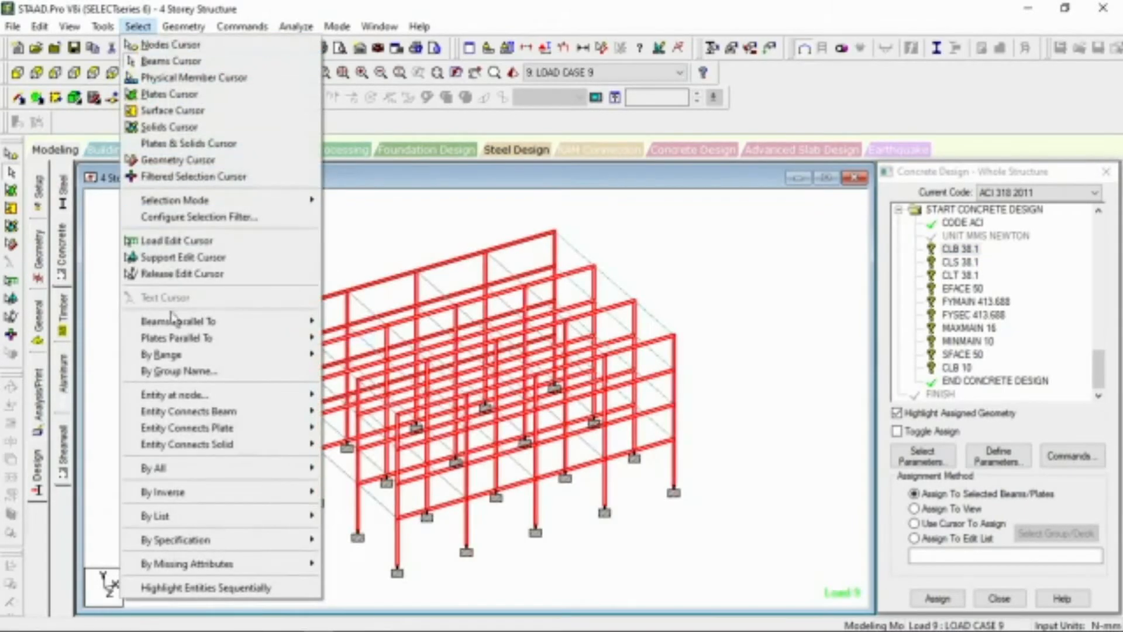
{"action": "mouse_move", "coordinate": [176, 323]}
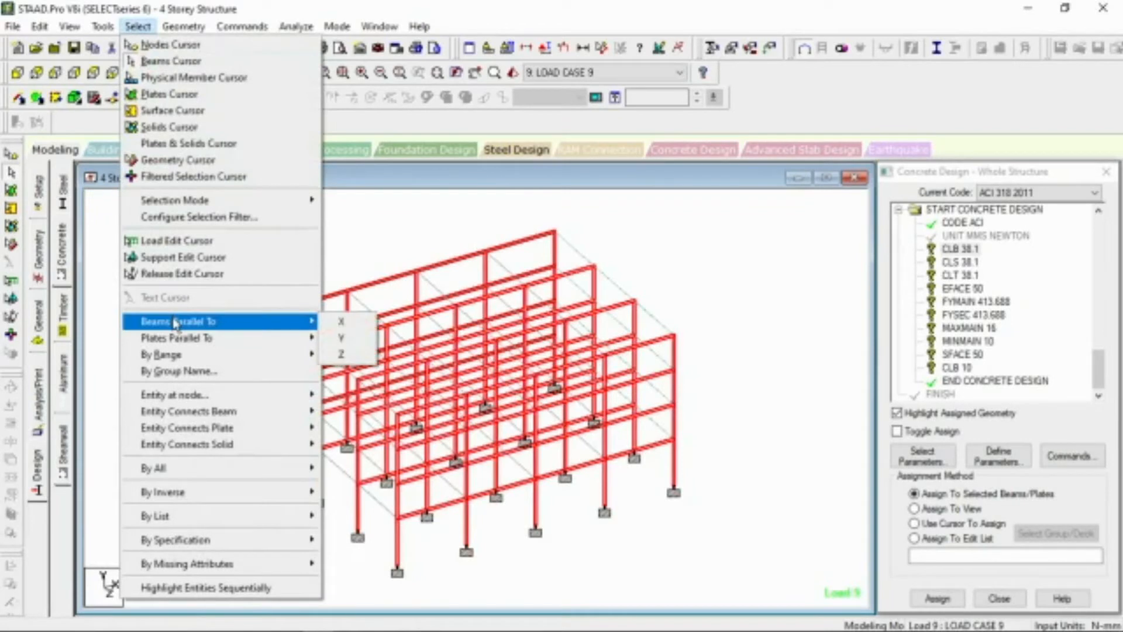
{"action": "left_click", "coordinate": [341, 355]}
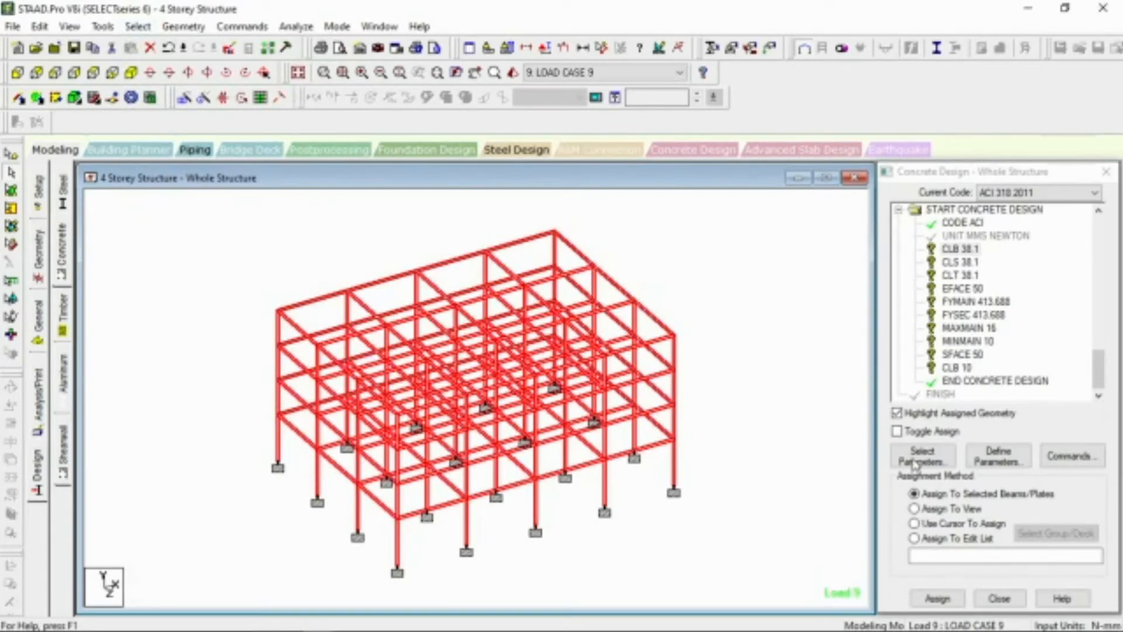
{"action": "left_click", "coordinate": [939, 599]}
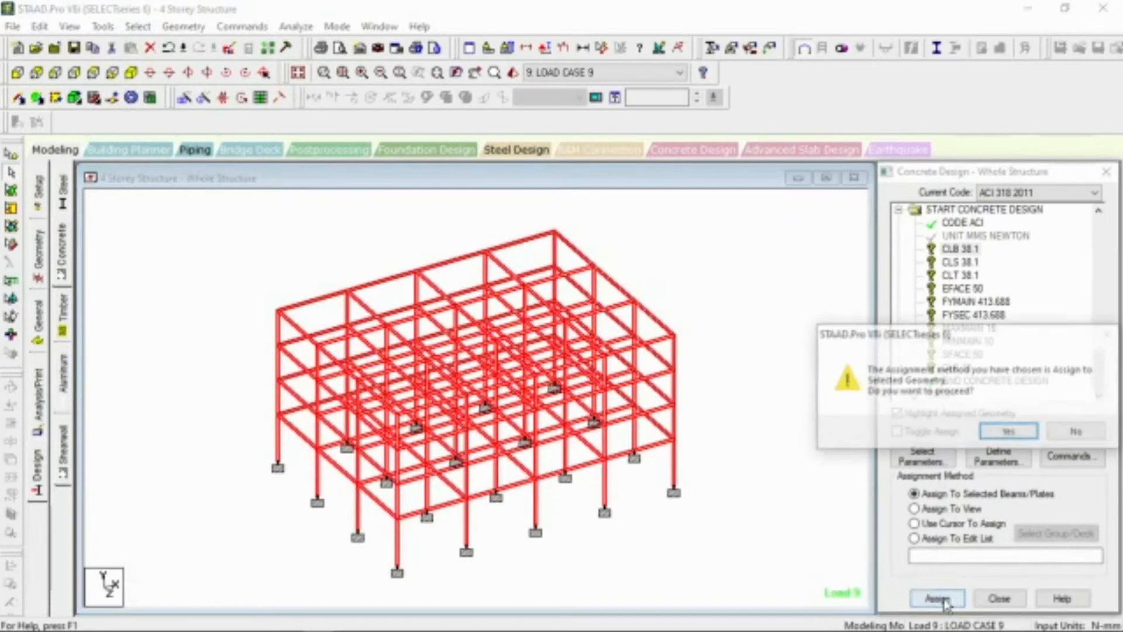
{"action": "left_click", "coordinate": [1010, 434]}
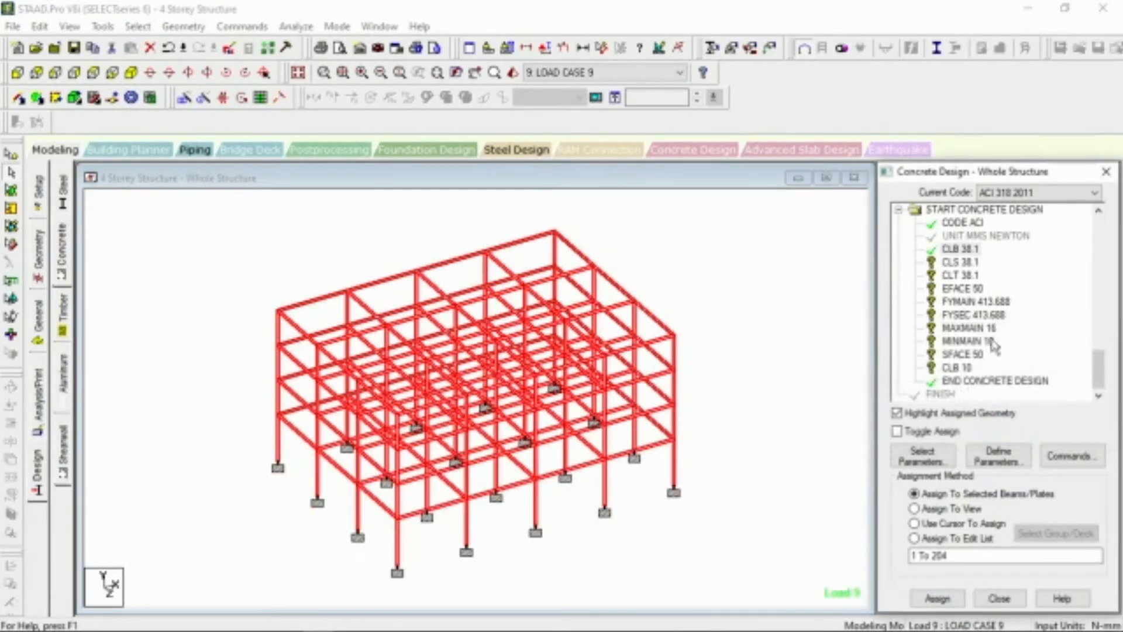
Assign the CLS 38.1 parameter to all members parallel to the X, Y and Z axes.
{"action": "left_click", "coordinate": [961, 263]}
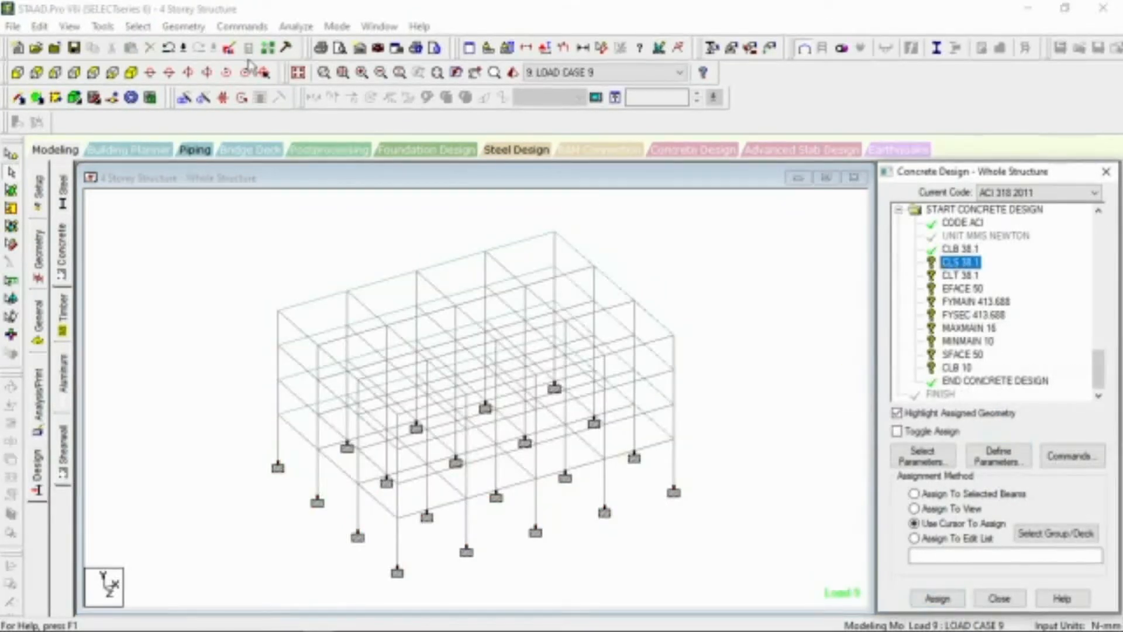
{"action": "left_click", "coordinate": [138, 26]}
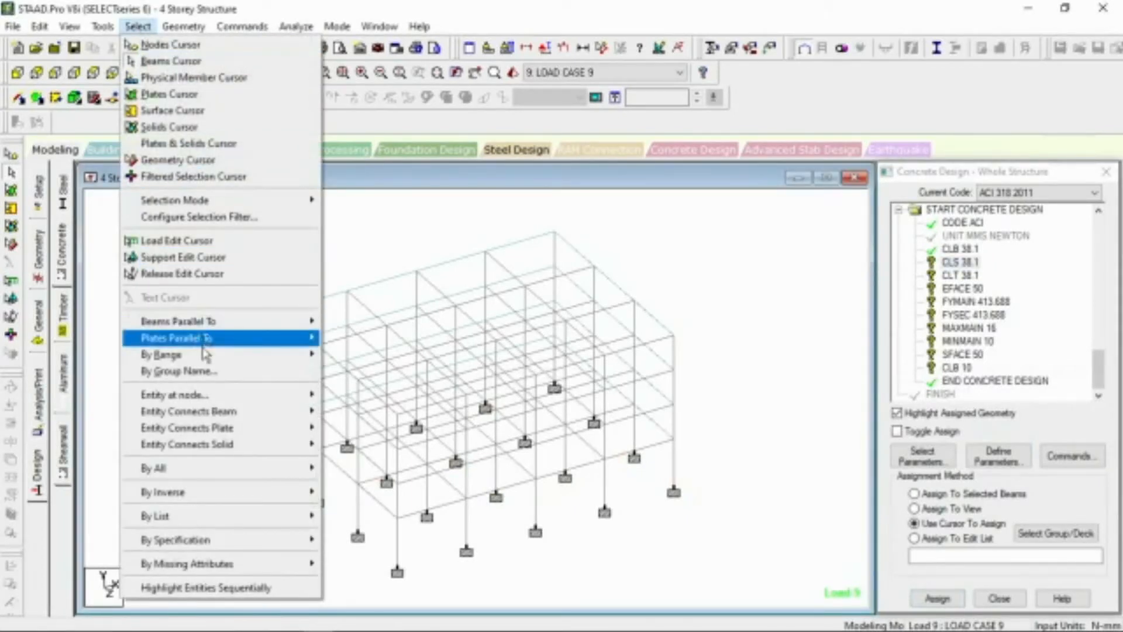
{"action": "mouse_move", "coordinate": [292, 321]}
{"action": "left_click", "coordinate": [339, 331]}
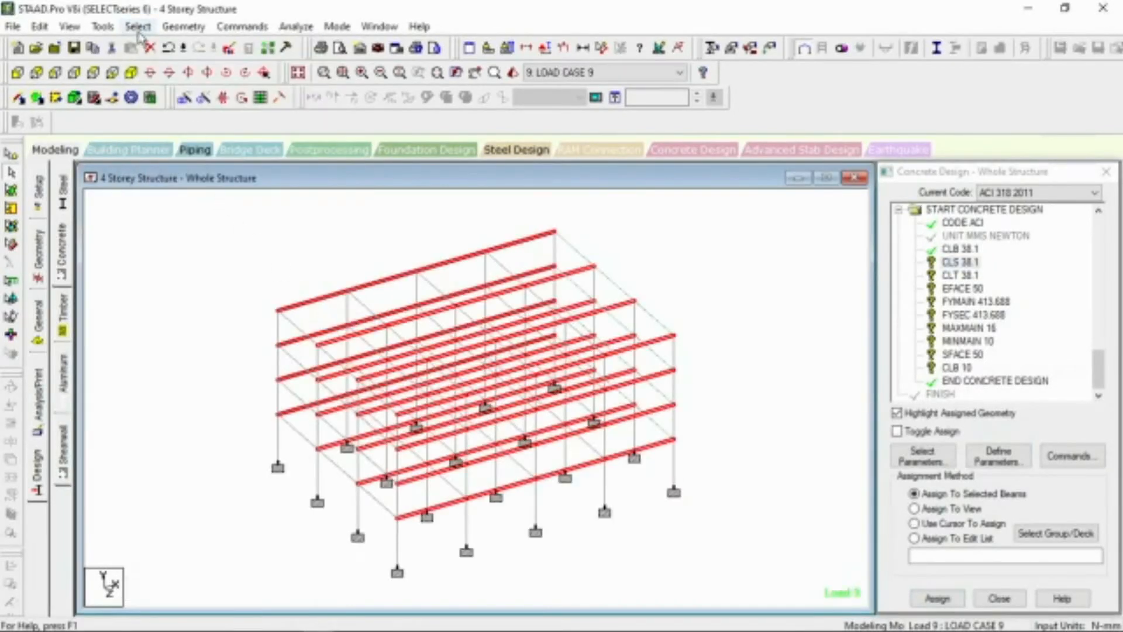
{"action": "left_click", "coordinate": [138, 27]}
{"action": "mouse_move", "coordinate": [301, 324]}
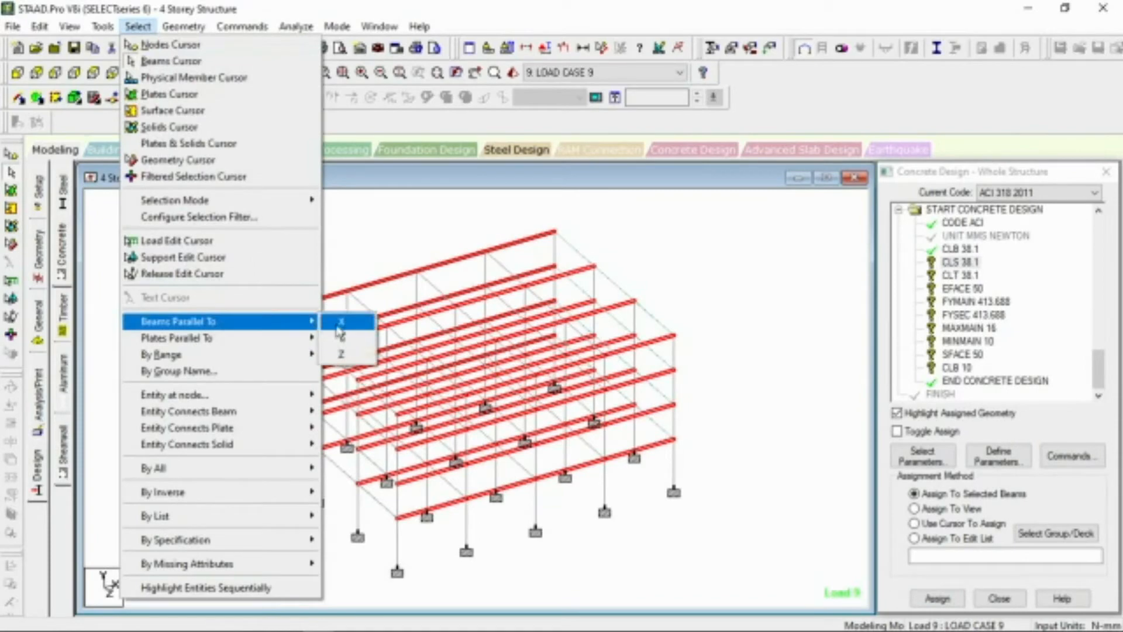
{"action": "left_click", "coordinate": [339, 336]}
{"action": "left_click", "coordinate": [147, 28]}
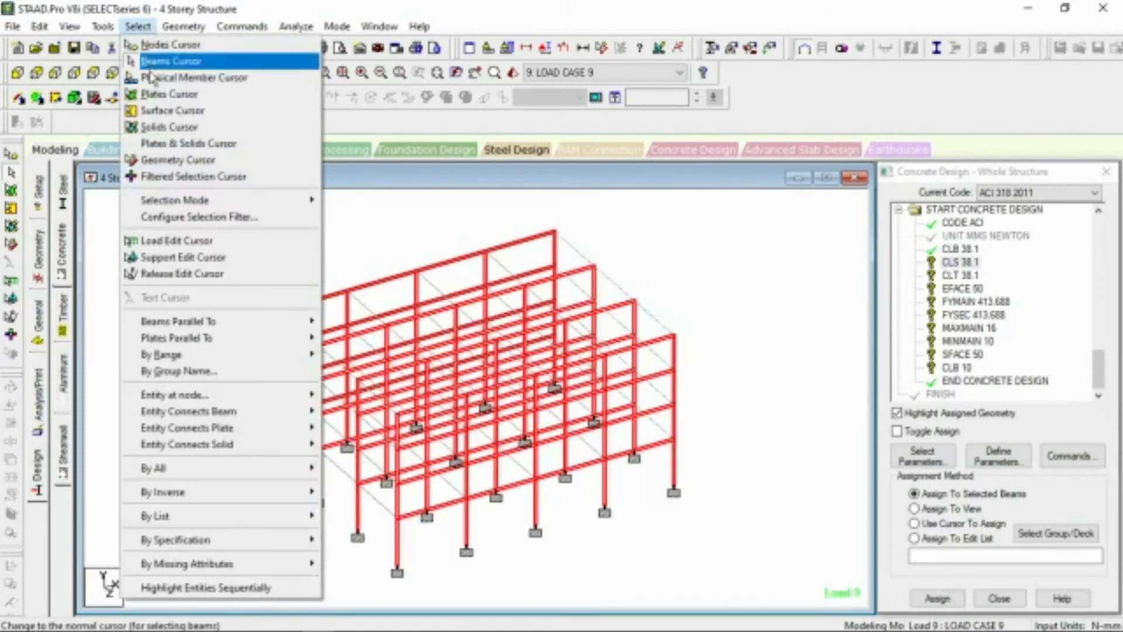
{"action": "mouse_move", "coordinate": [283, 334]}
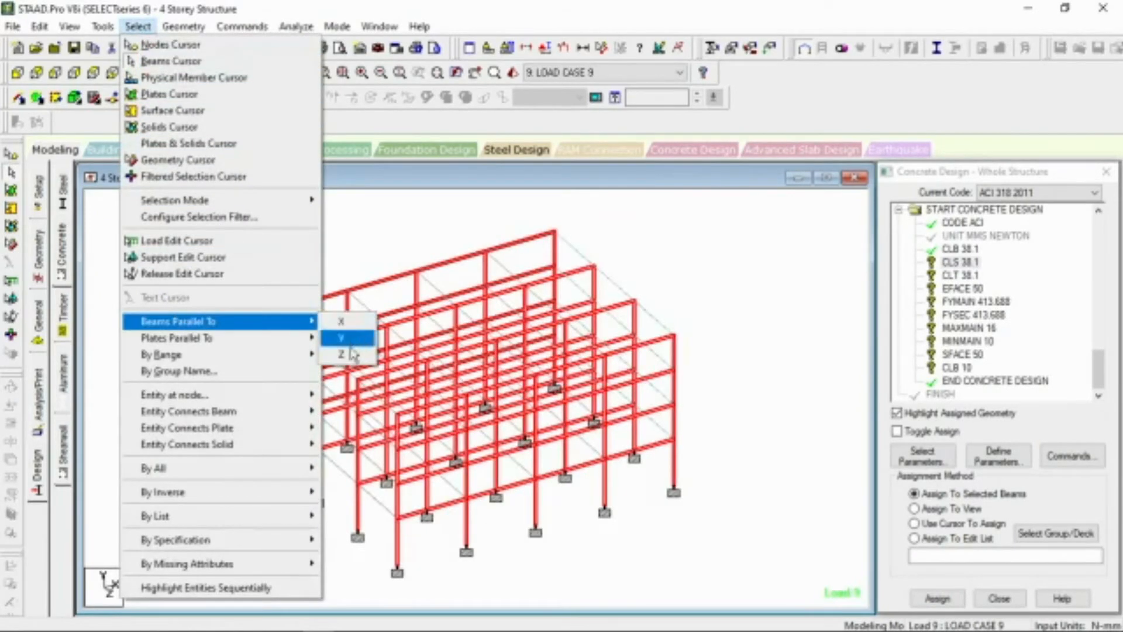
{"action": "left_click", "coordinate": [354, 352]}
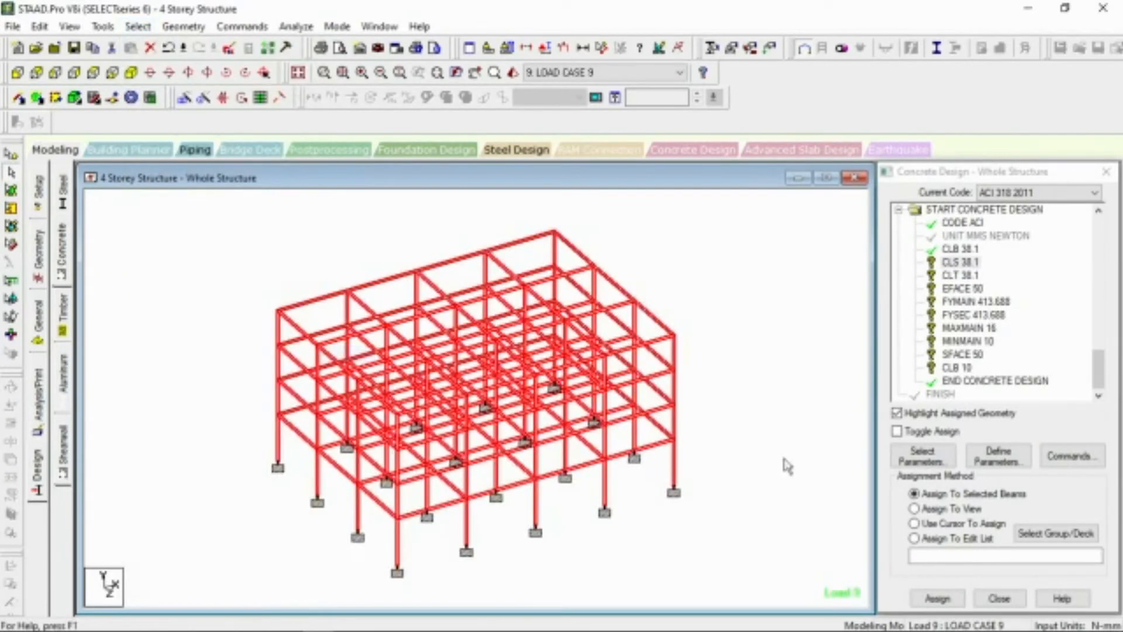
{"action": "left_click", "coordinate": [942, 599]}
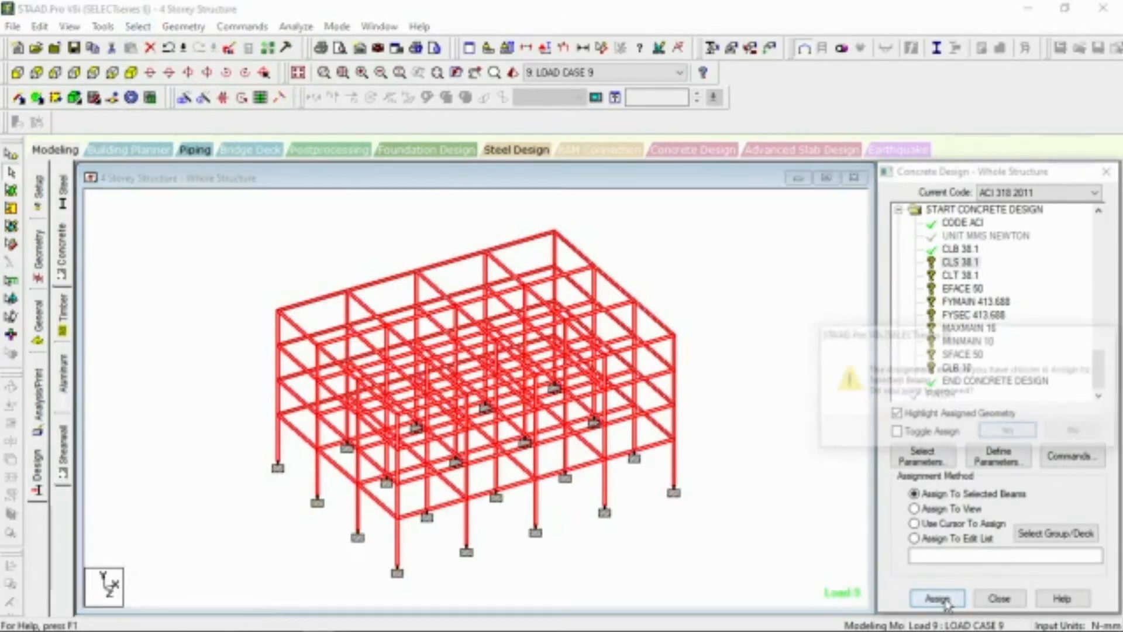
{"action": "left_click", "coordinate": [1008, 433]}
Assign the CLT 38.1 parameter to all members parallel to the X, Y and Z axes.
{"action": "left_click", "coordinate": [960, 276]}
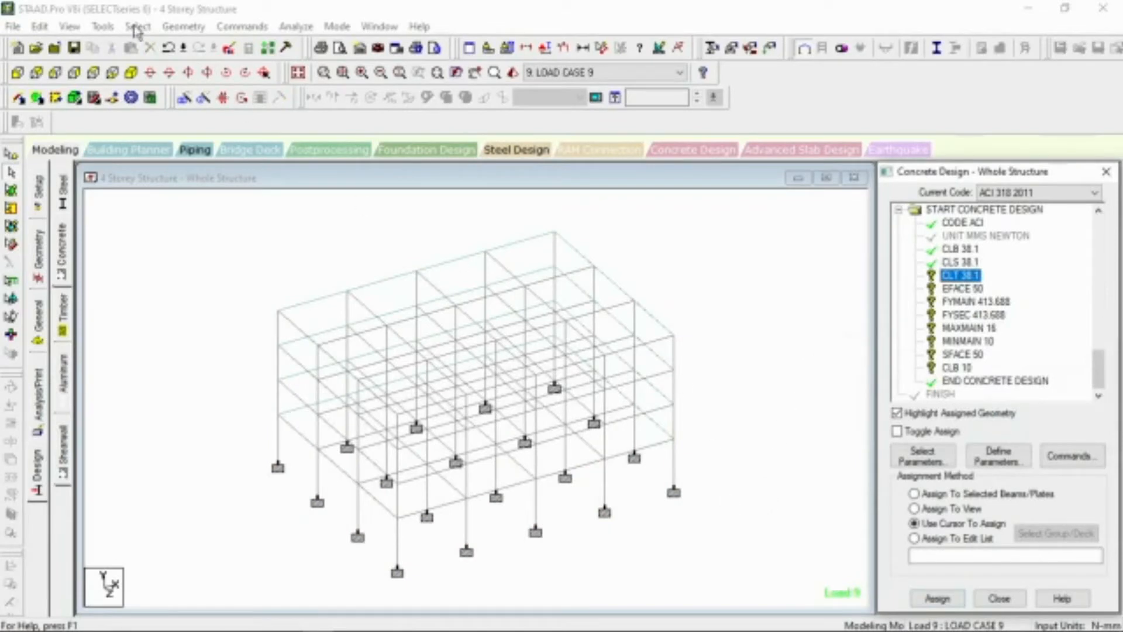
{"action": "left_click", "coordinate": [138, 27]}
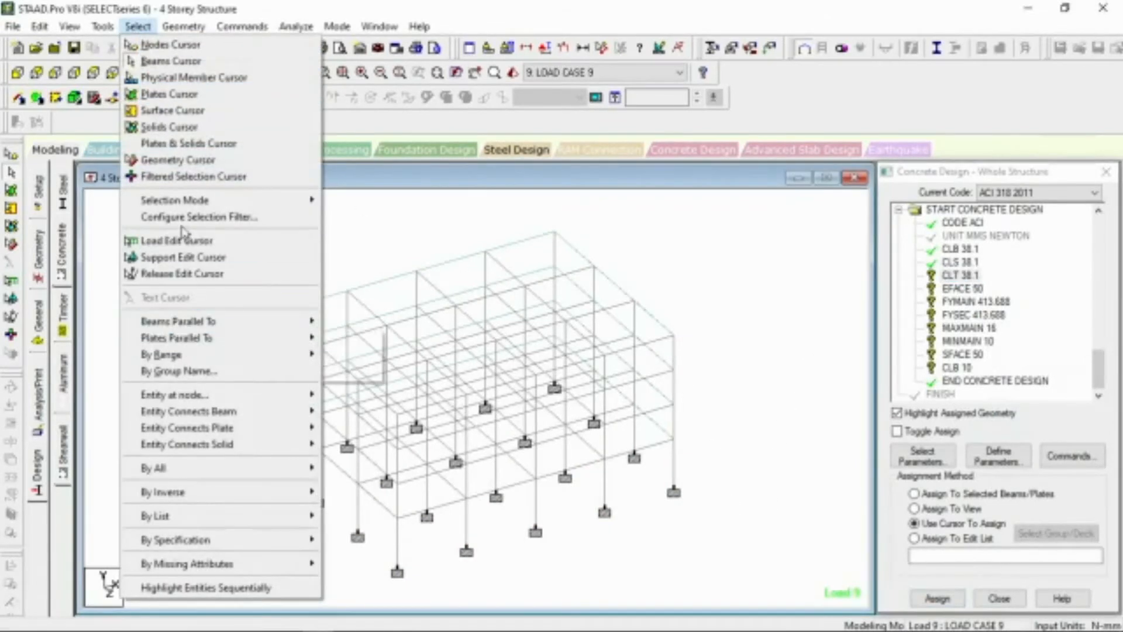
{"action": "left_click", "coordinate": [339, 323]}
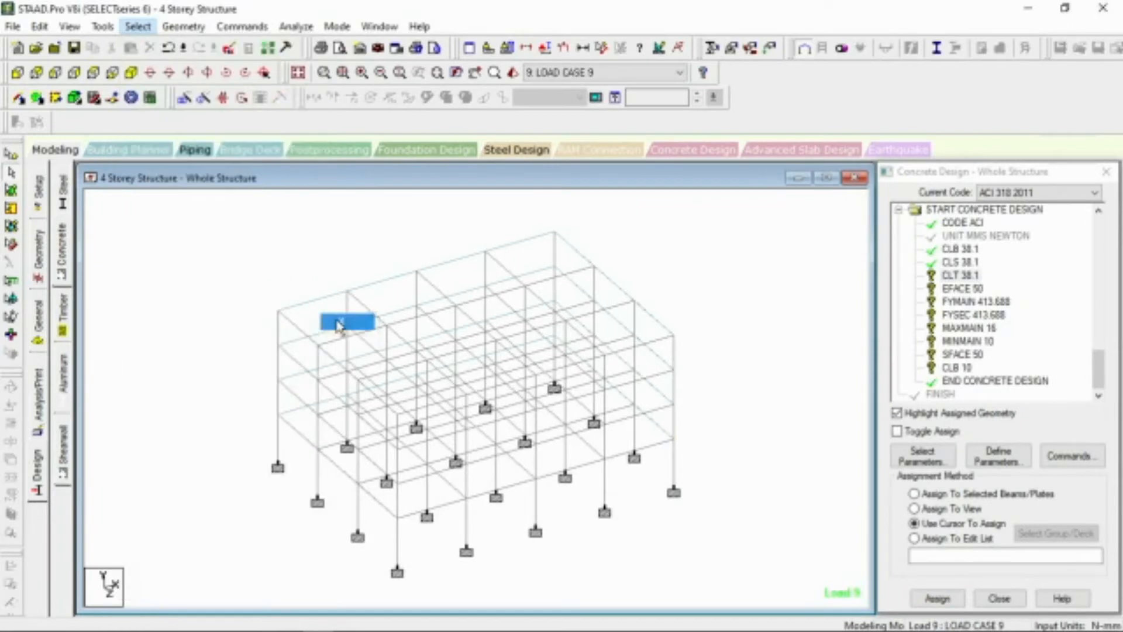
{"action": "left_click", "coordinate": [138, 26]}
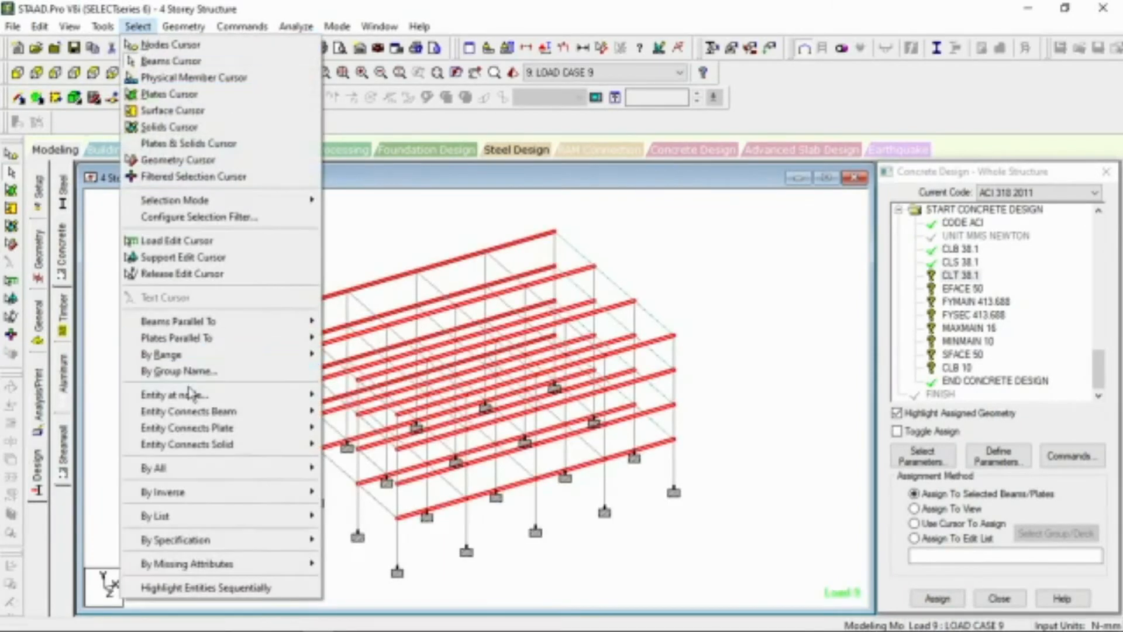
{"action": "mouse_move", "coordinate": [214, 322]}
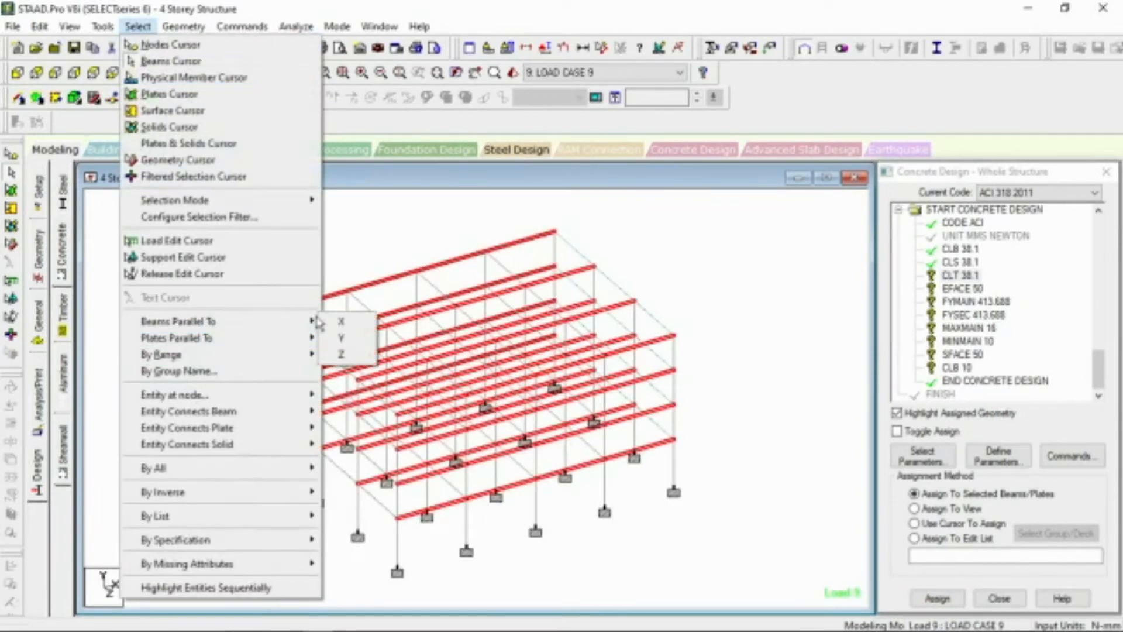
{"action": "left_click", "coordinate": [345, 340]}
{"action": "left_click", "coordinate": [138, 27]}
{"action": "mouse_move", "coordinate": [295, 326]}
{"action": "left_click", "coordinate": [342, 357]}
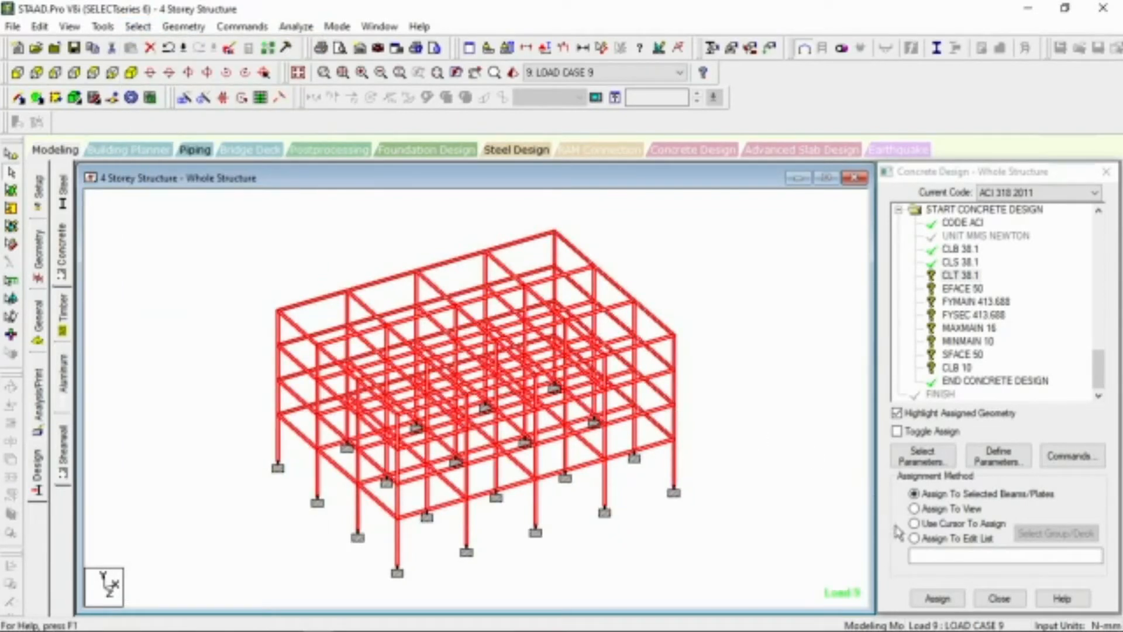
{"action": "left_click", "coordinate": [937, 599]}
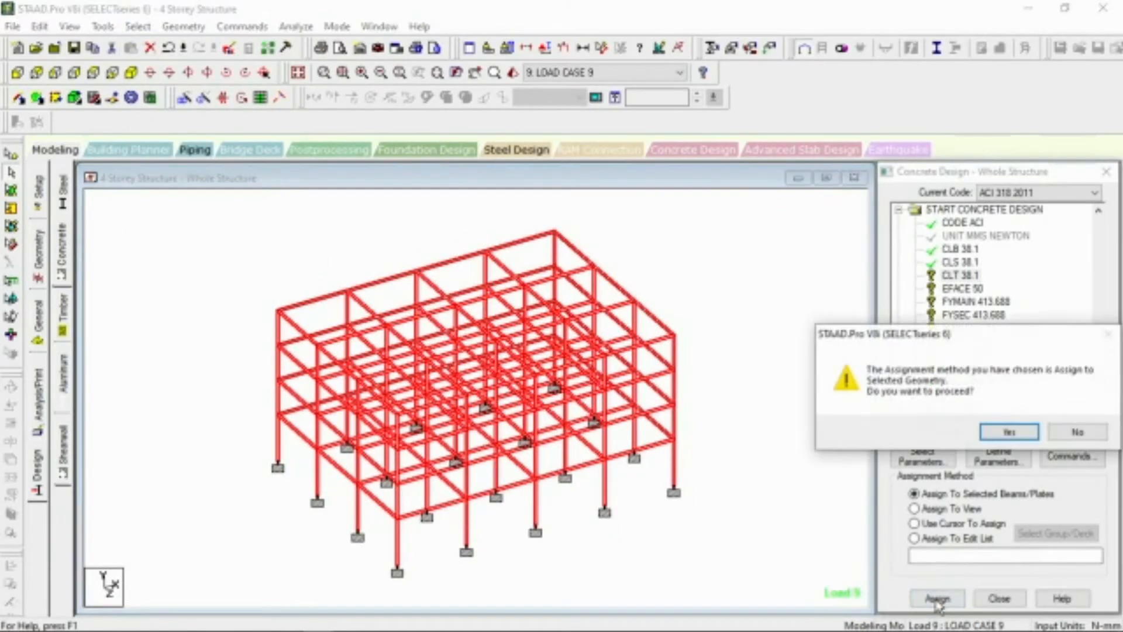
{"action": "left_click", "coordinate": [1007, 431]}
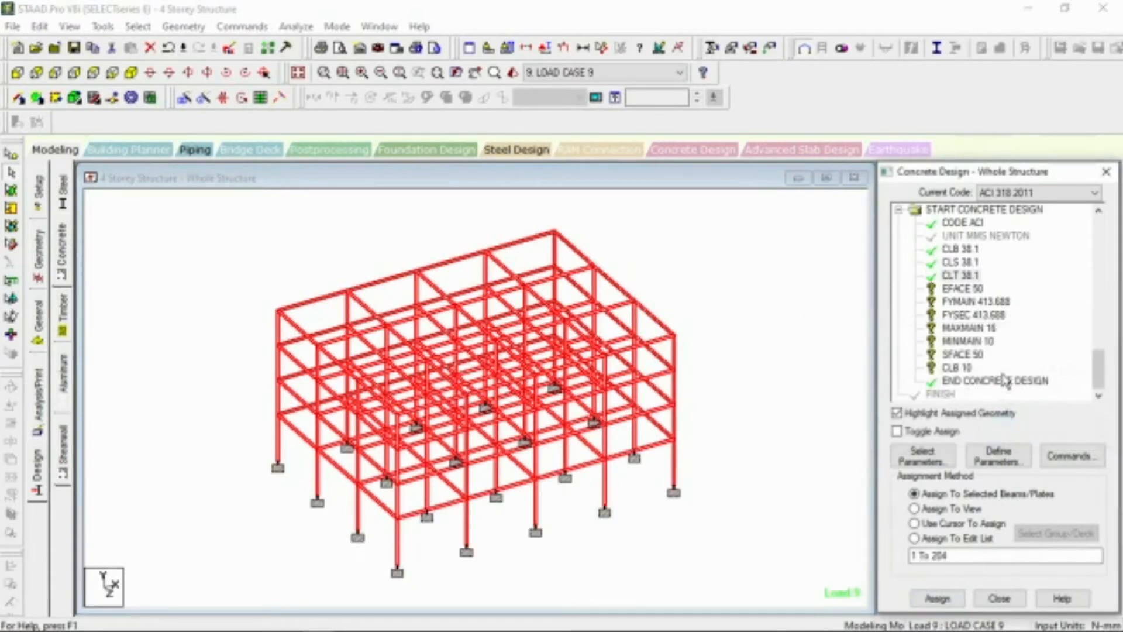
Assign the EFACE 50 parameter to all members parallel to the X, Y and Z axes.
{"action": "left_click", "coordinate": [974, 289]}
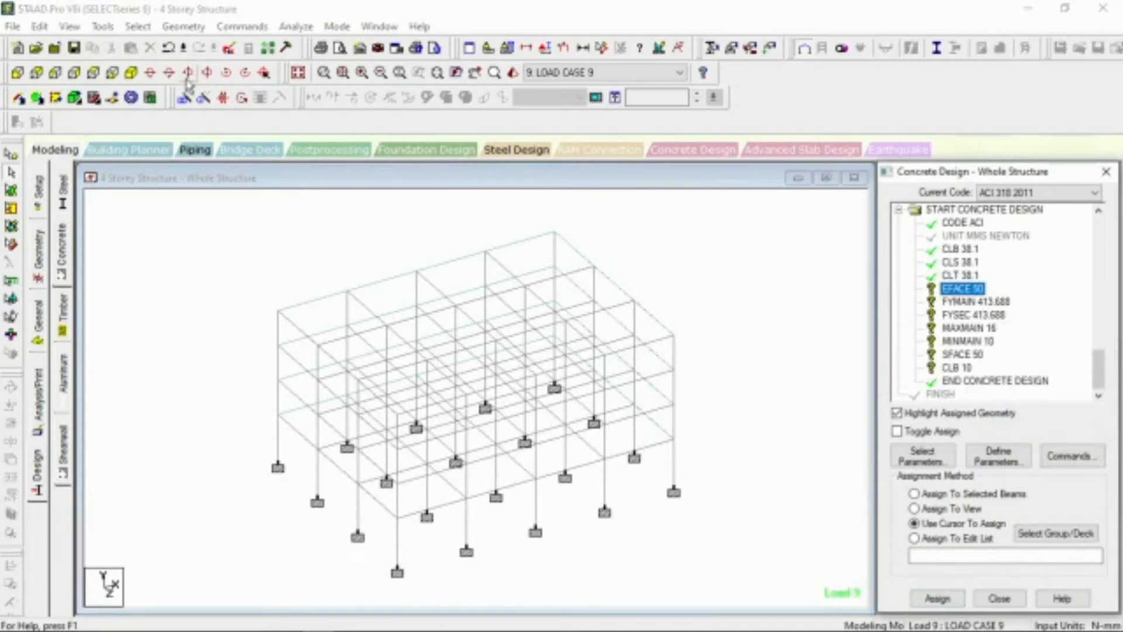
{"action": "left_click", "coordinate": [137, 27]}
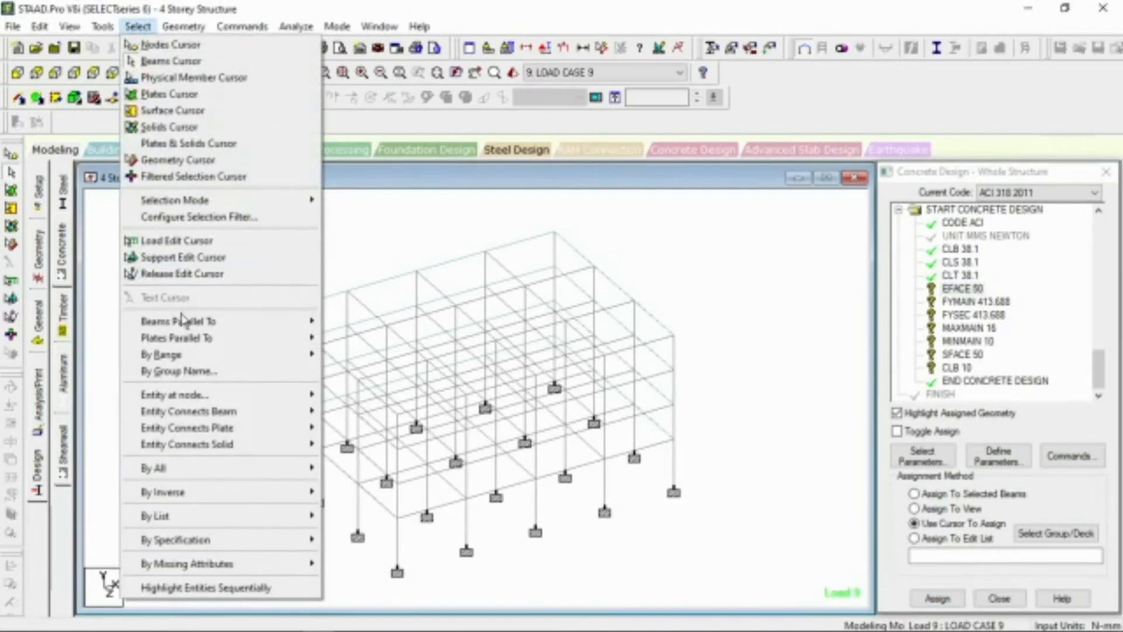
{"action": "mouse_move", "coordinate": [183, 321]}
{"action": "left_click", "coordinate": [343, 323]}
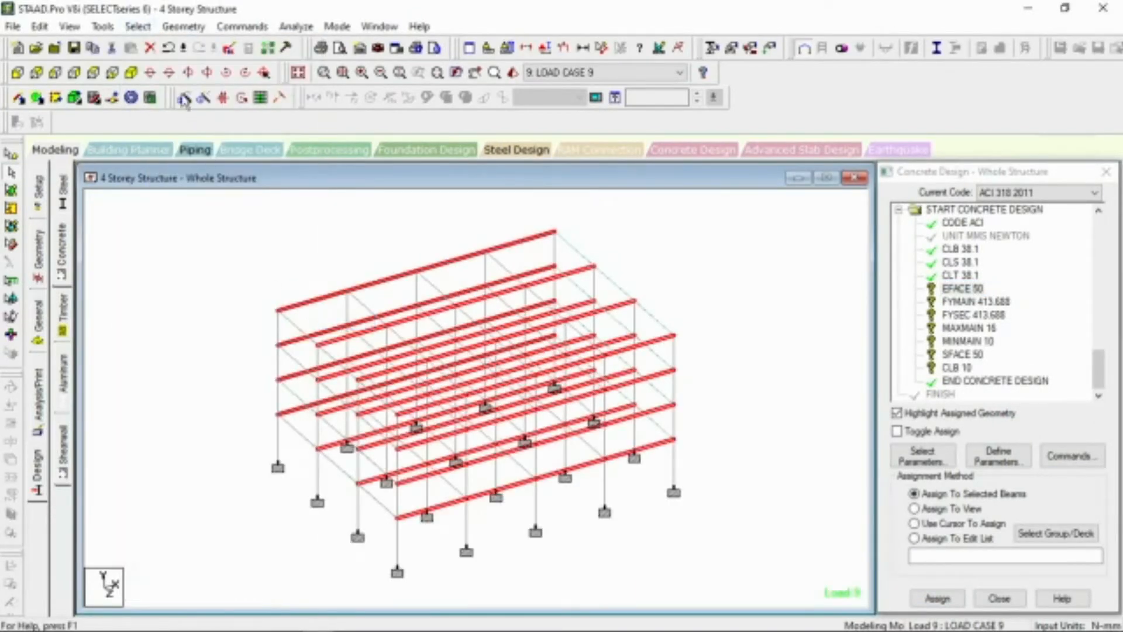
{"action": "left_click", "coordinate": [137, 27]}
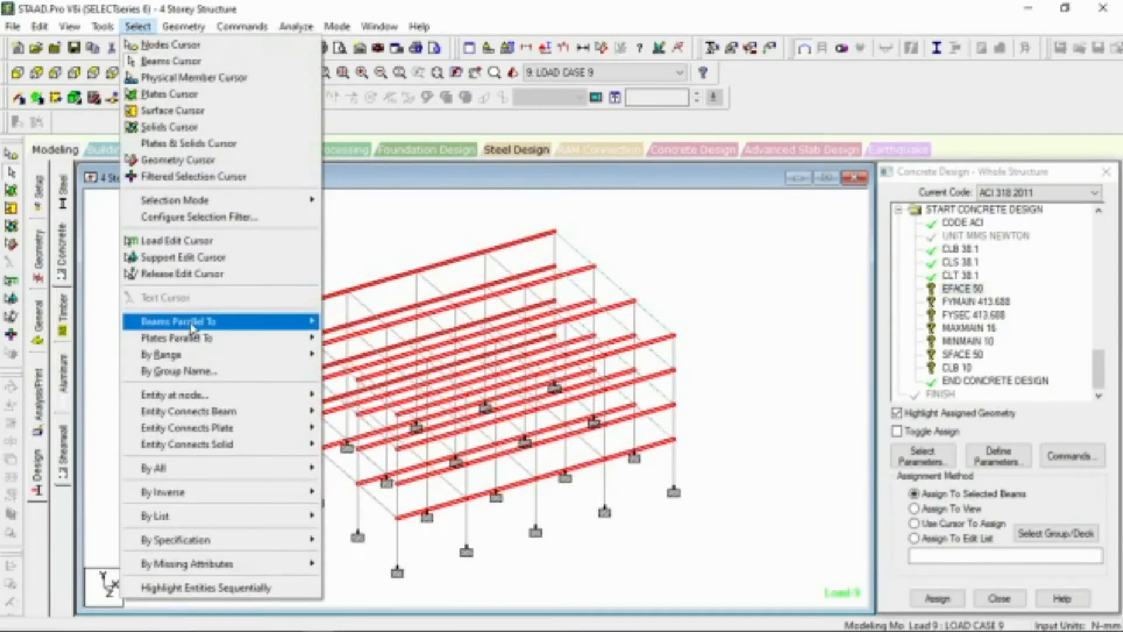
{"action": "mouse_move", "coordinate": [199, 325]}
{"action": "left_click", "coordinate": [340, 339]}
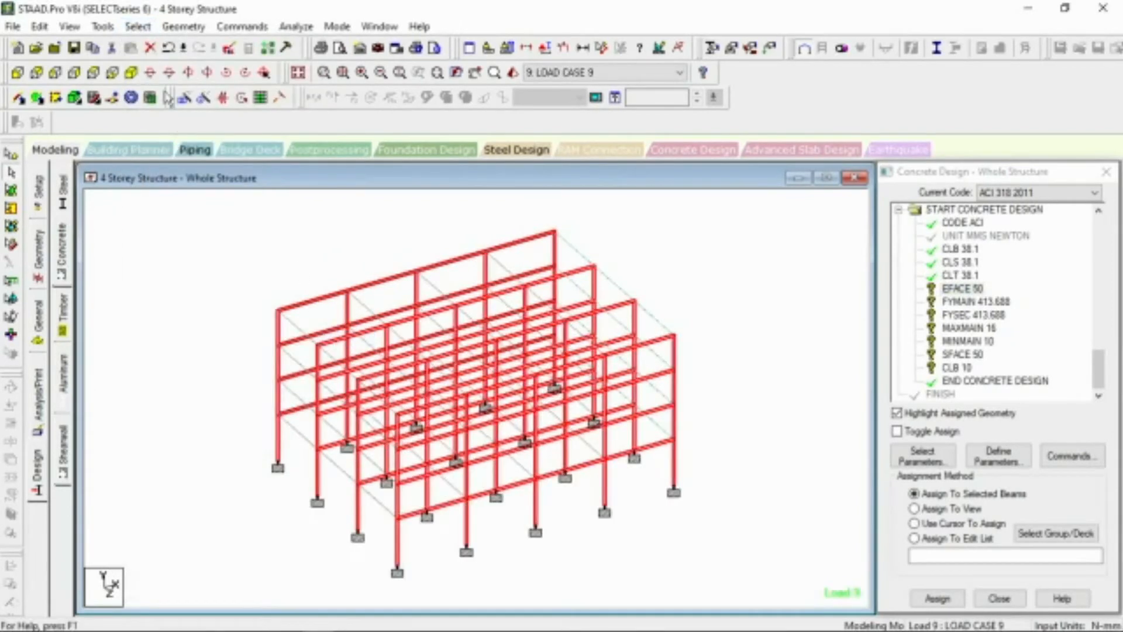
{"action": "left_click", "coordinate": [138, 26]}
{"action": "mouse_move", "coordinate": [313, 321]}
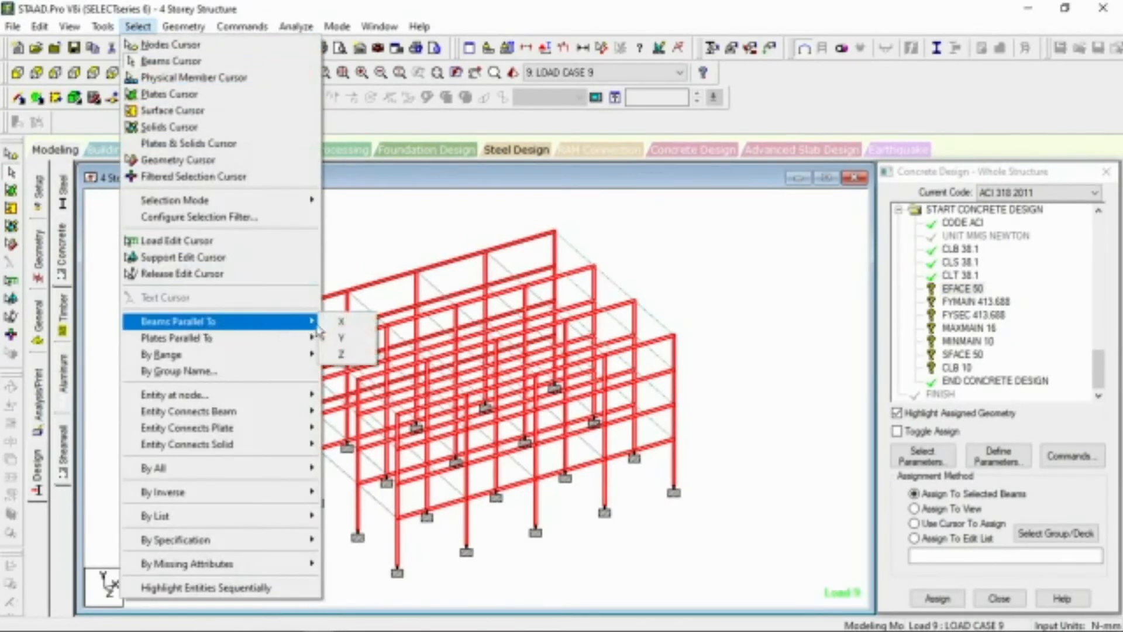
{"action": "left_click", "coordinate": [353, 356]}
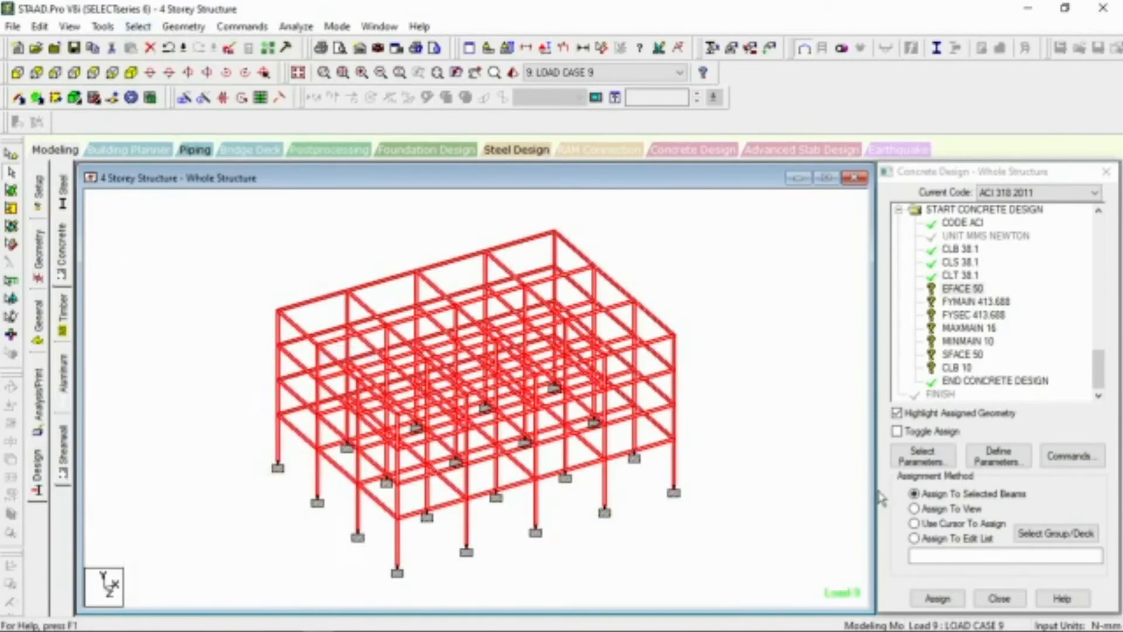
{"action": "left_click", "coordinate": [937, 598]}
{"action": "left_click", "coordinate": [1004, 435]}
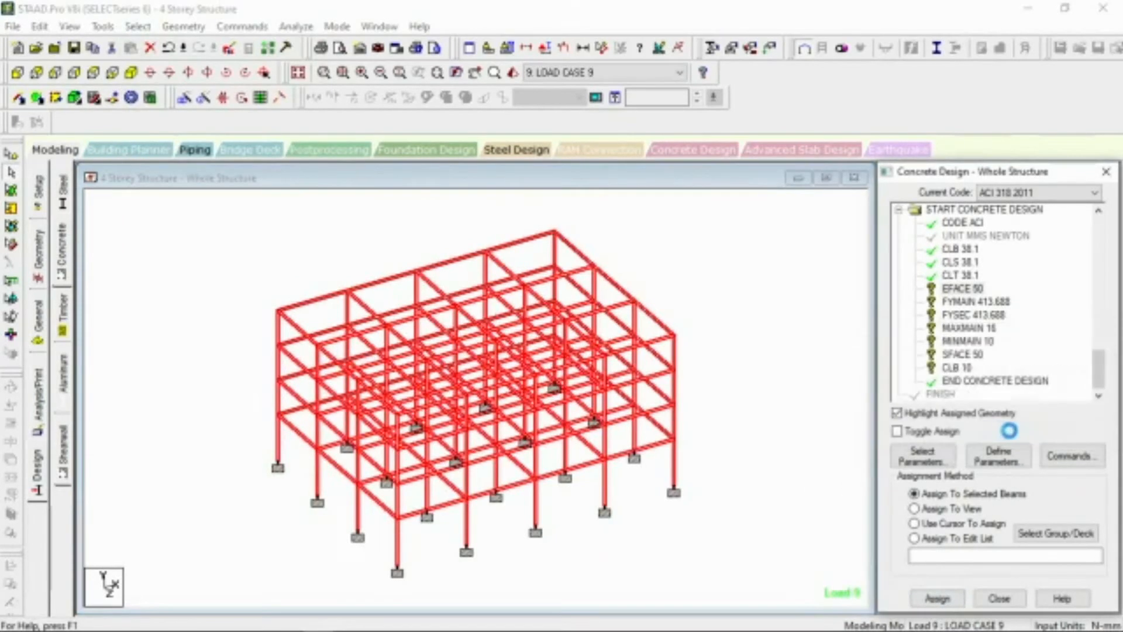
Select the whole frame in the model view and assign the FYMAIN 413.688 parameter to it.
{"action": "left_click", "coordinate": [969, 302]}
{"action": "left_click_drag", "start_coordinate": [791, 567], "coordinate": [131, 214]}
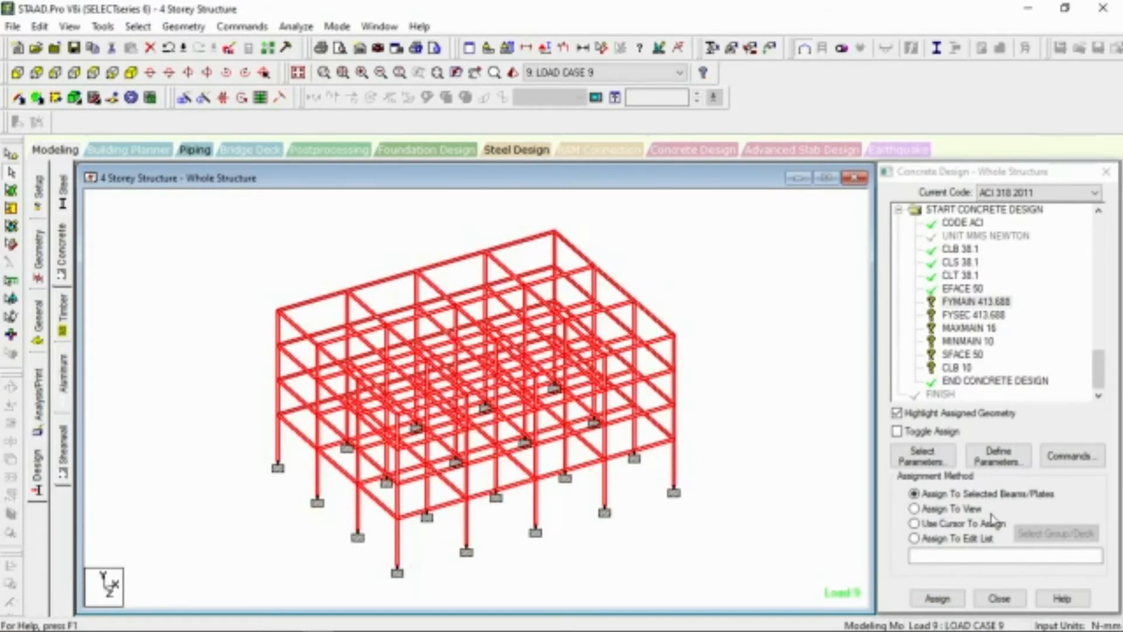
{"action": "left_click", "coordinate": [937, 598]}
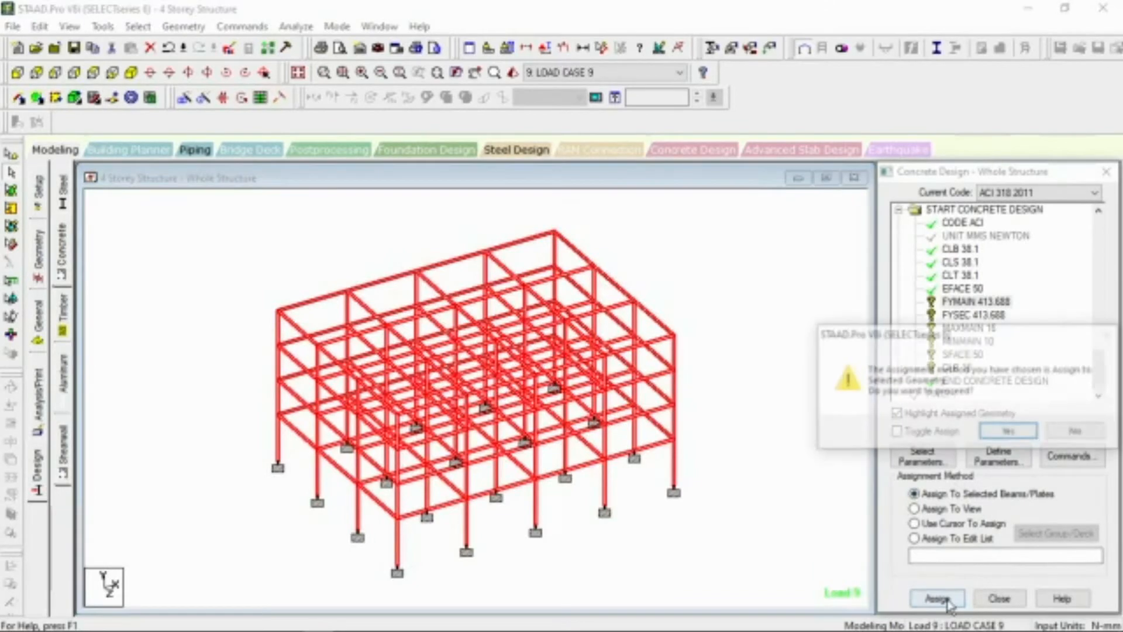
{"action": "left_click", "coordinate": [1011, 433]}
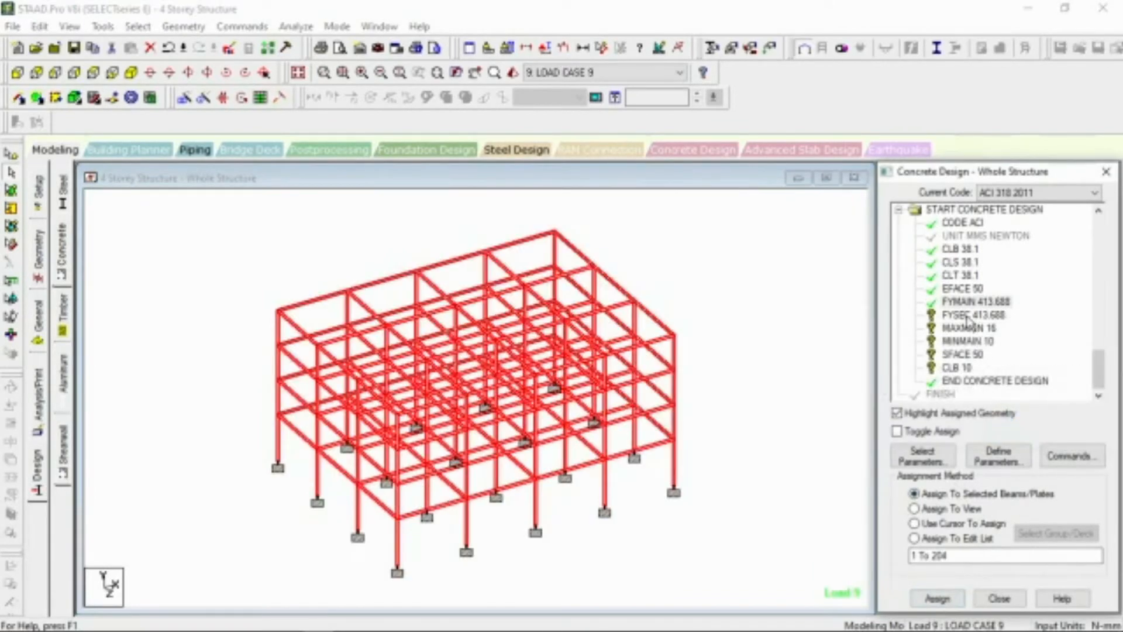
Select every member of the structure and assign the FYSEC 413.688 parameter to them.
{"action": "left_click", "coordinate": [968, 315]}
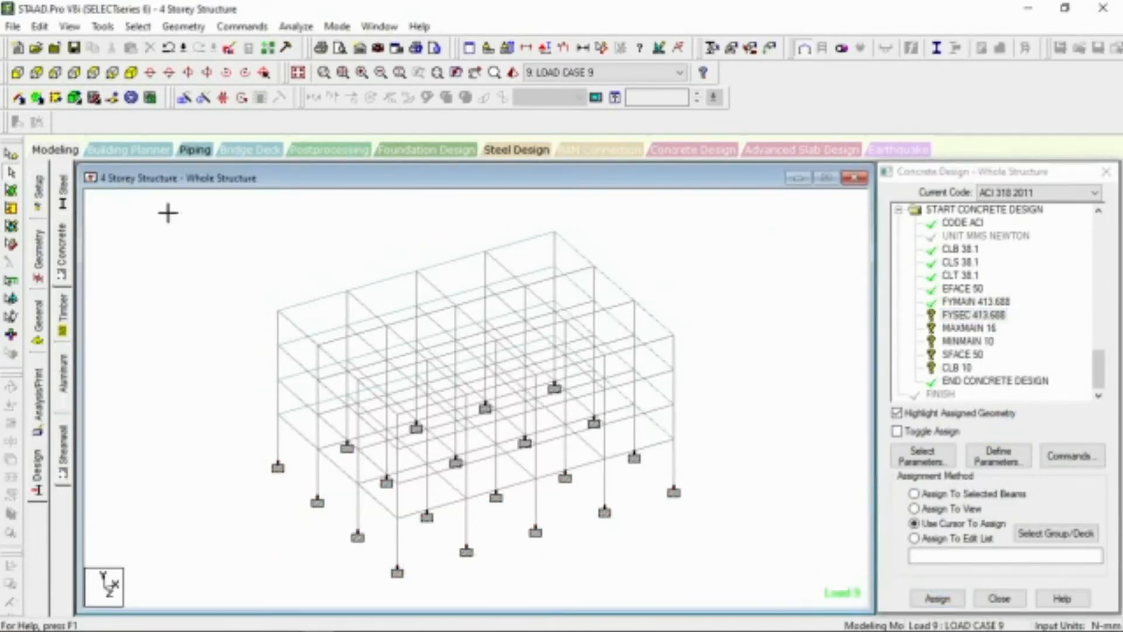
{"action": "key", "text": "ctrl+a"}
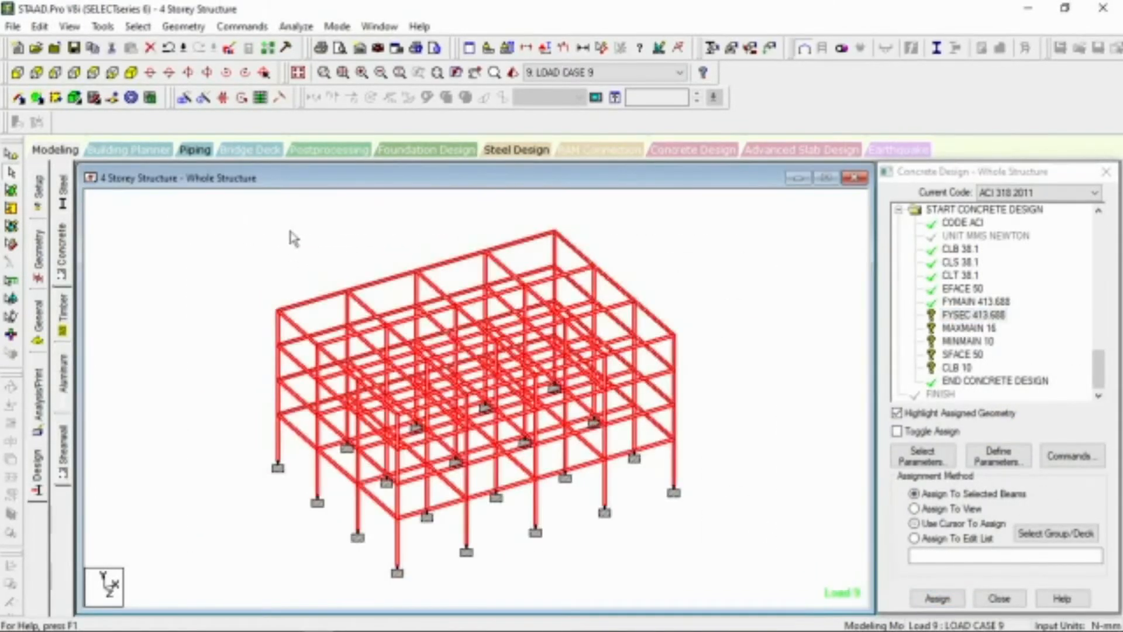
{"action": "left_click", "coordinate": [937, 598]}
{"action": "left_click", "coordinate": [1007, 434]}
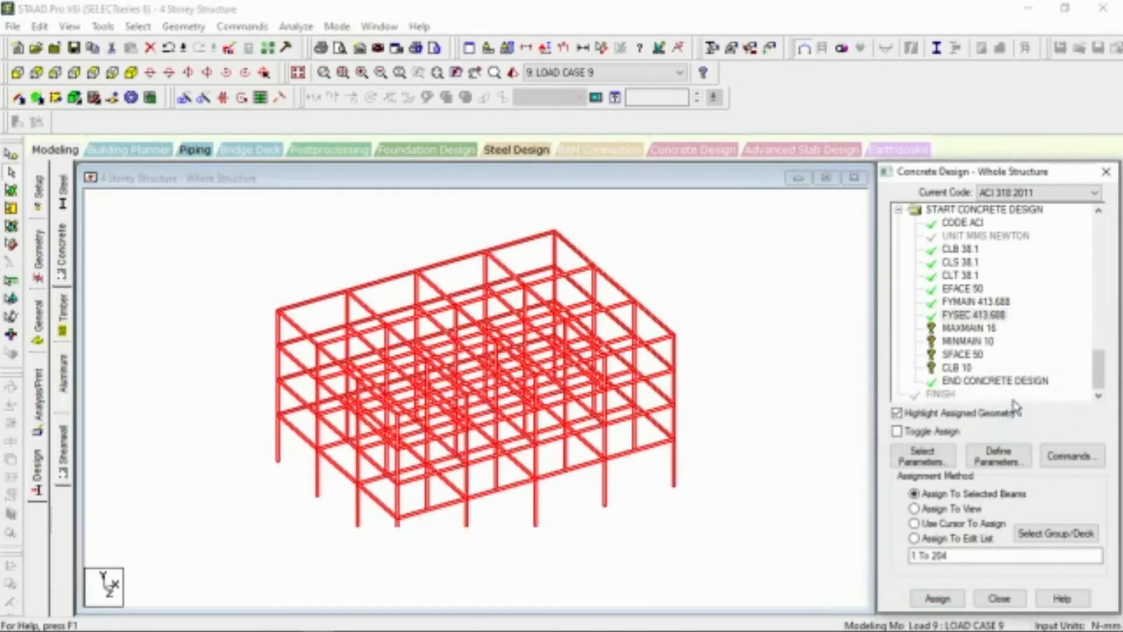
Assign the MAXMAIN 16 parameter to all members parallel to the X, Z and Y axes.
{"action": "left_click", "coordinate": [971, 328]}
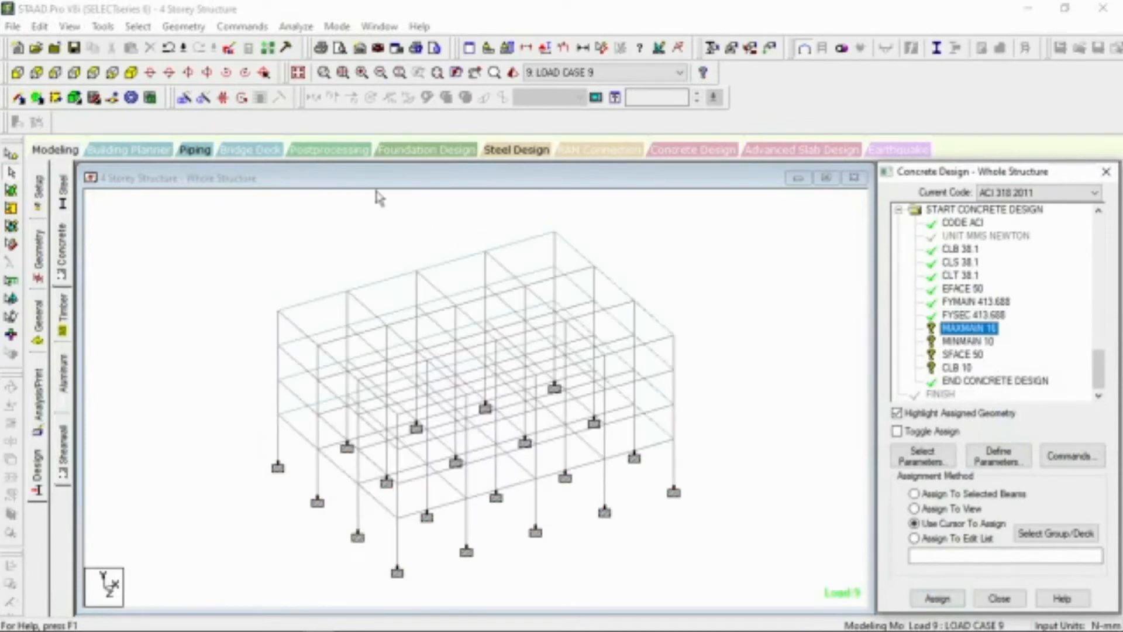
{"action": "left_click", "coordinate": [138, 27]}
{"action": "mouse_move", "coordinate": [198, 329]}
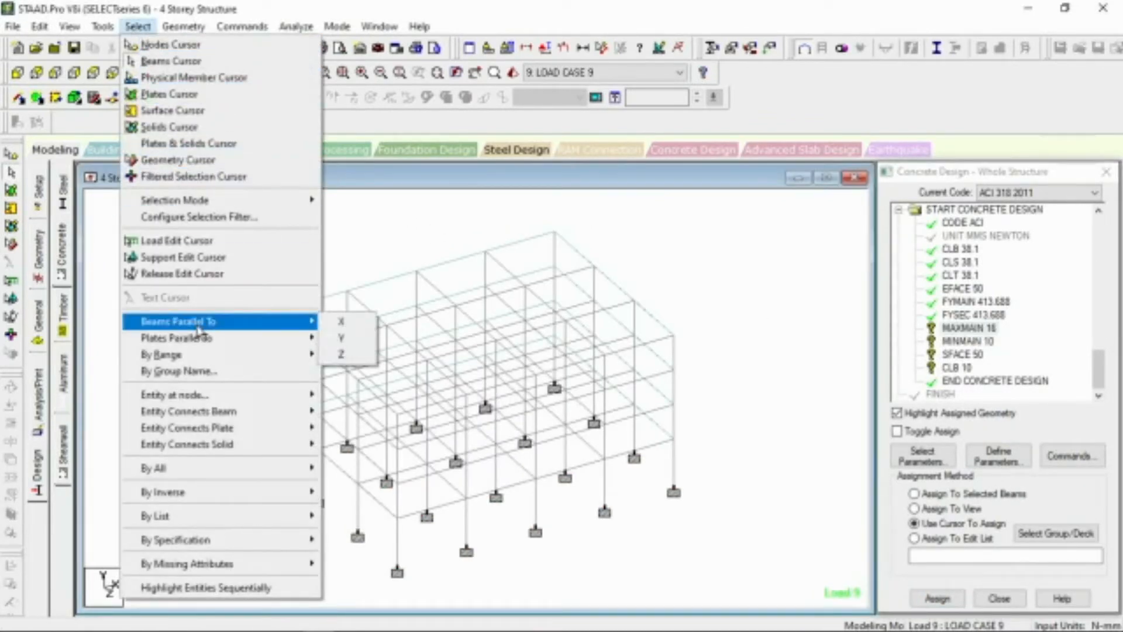
{"action": "left_click", "coordinate": [352, 321]}
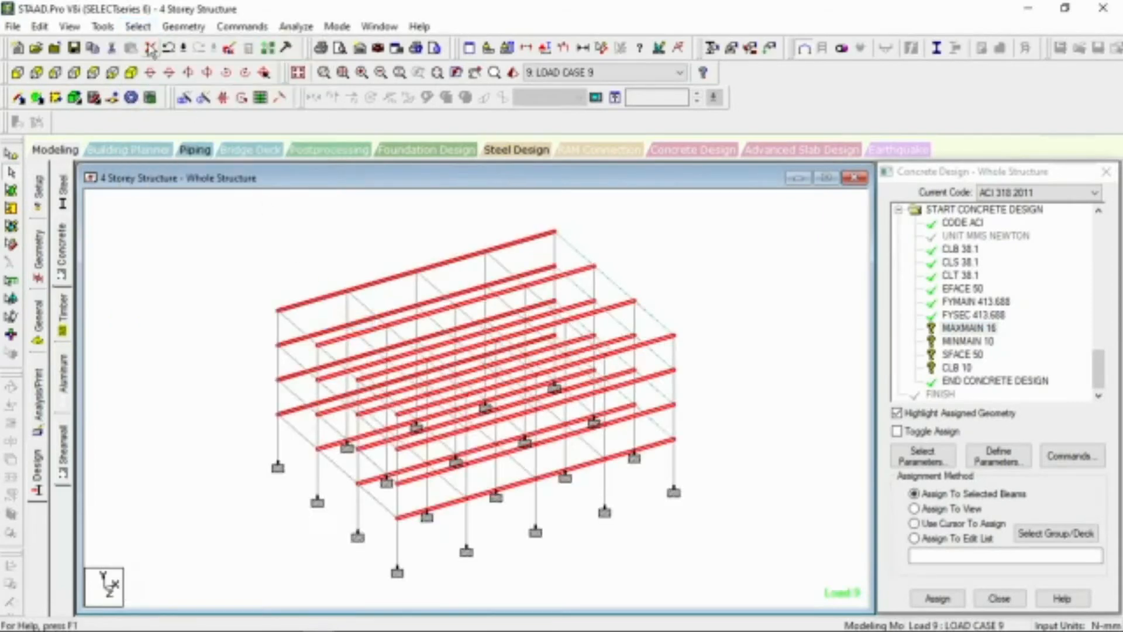
{"action": "left_click", "coordinate": [131, 29]}
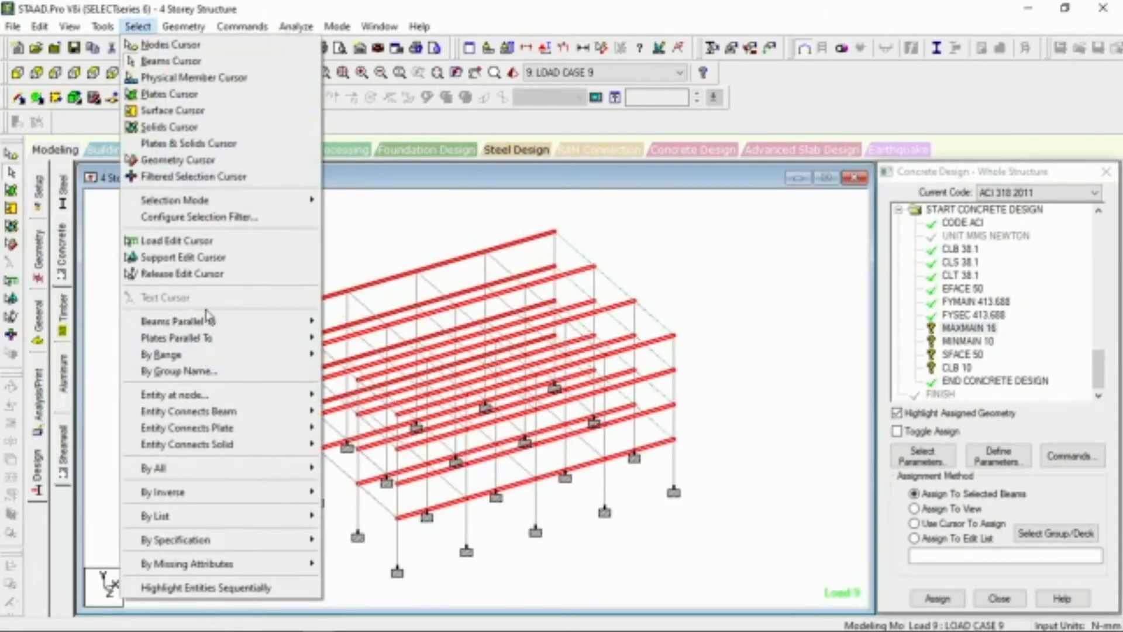
{"action": "mouse_move", "coordinate": [212, 322]}
{"action": "left_click", "coordinate": [346, 321]}
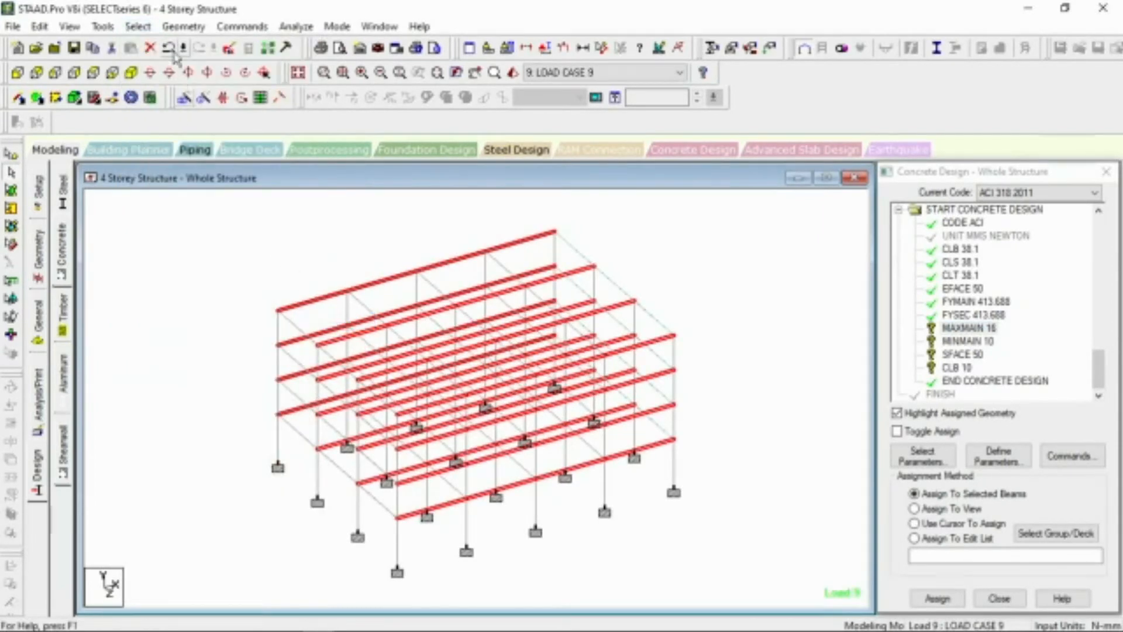
{"action": "left_click", "coordinate": [141, 28]}
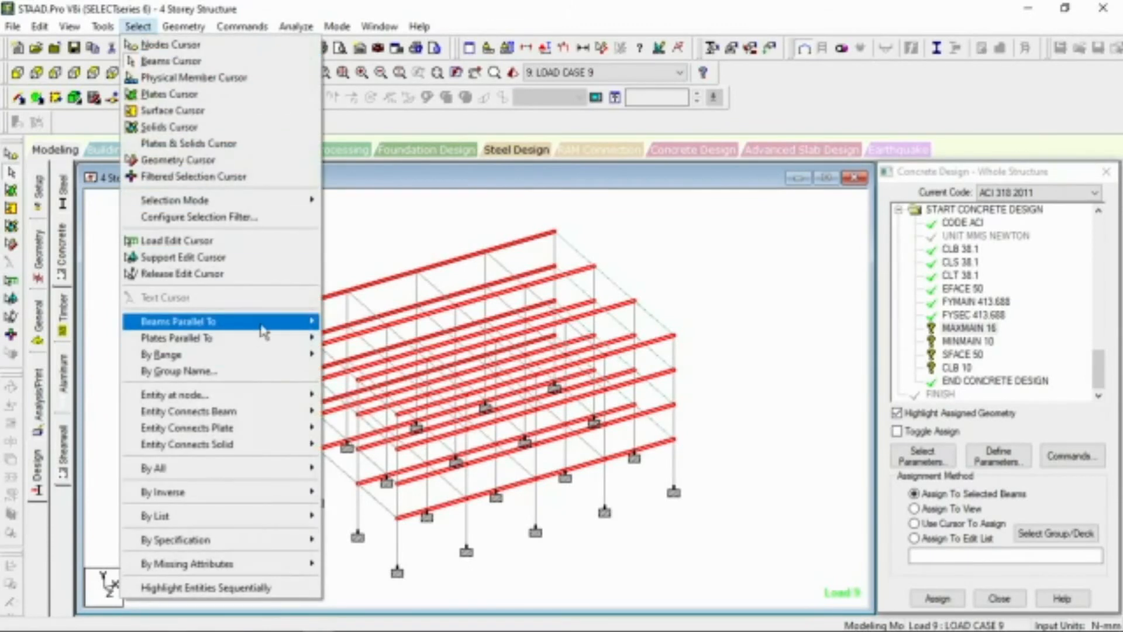
{"action": "mouse_move", "coordinate": [312, 329]}
{"action": "left_click", "coordinate": [346, 357]}
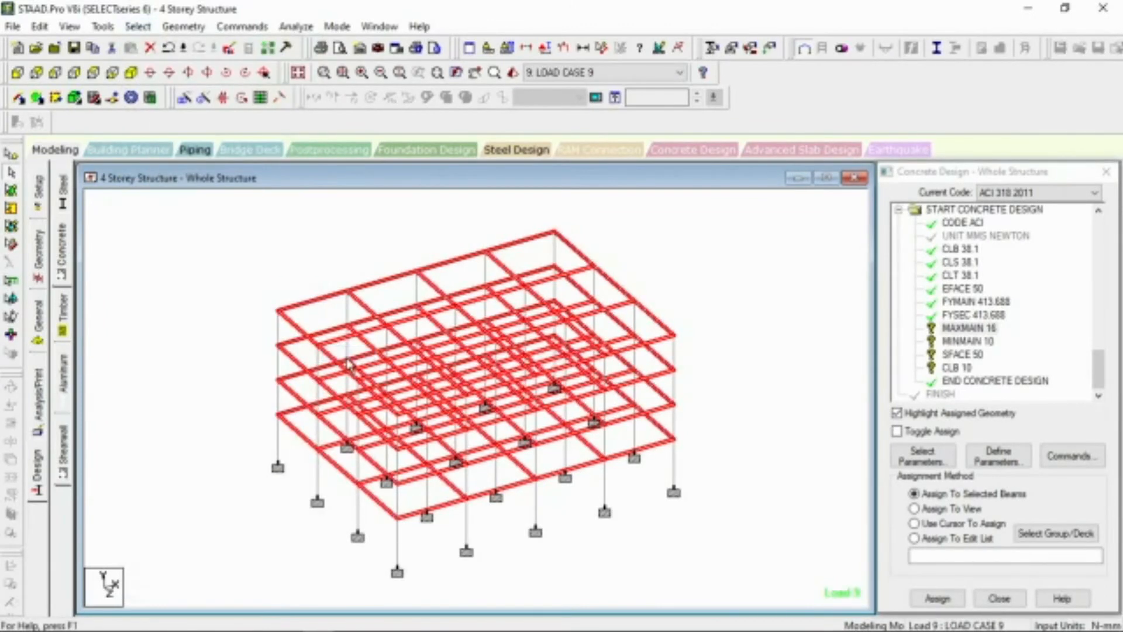
{"action": "left_click", "coordinate": [138, 27]}
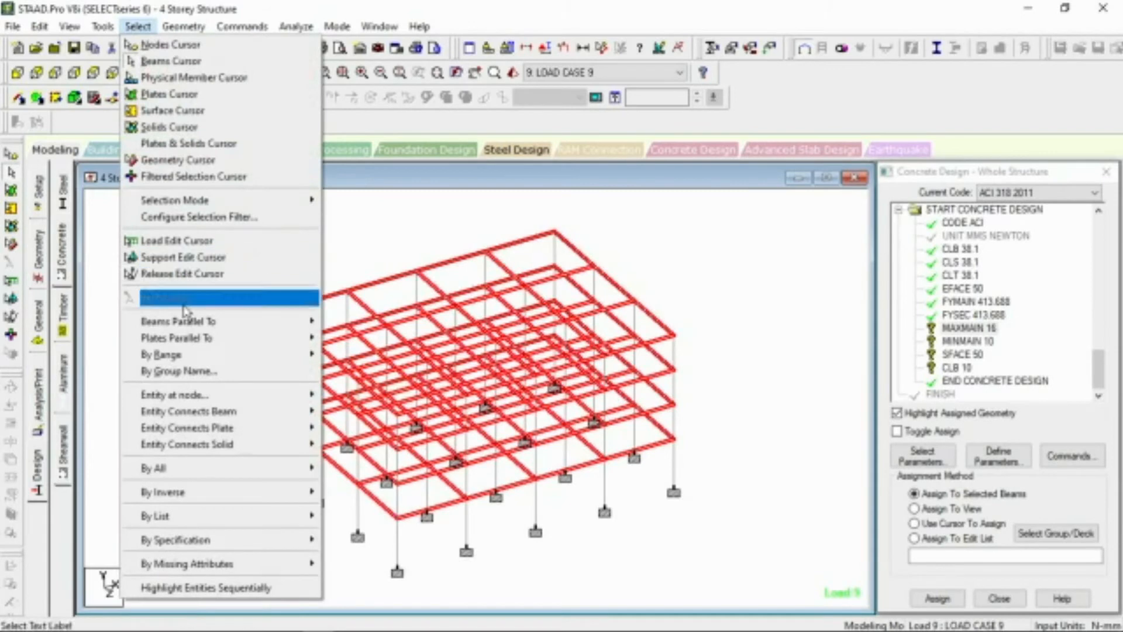
{"action": "mouse_move", "coordinate": [310, 321]}
{"action": "left_click", "coordinate": [340, 344]}
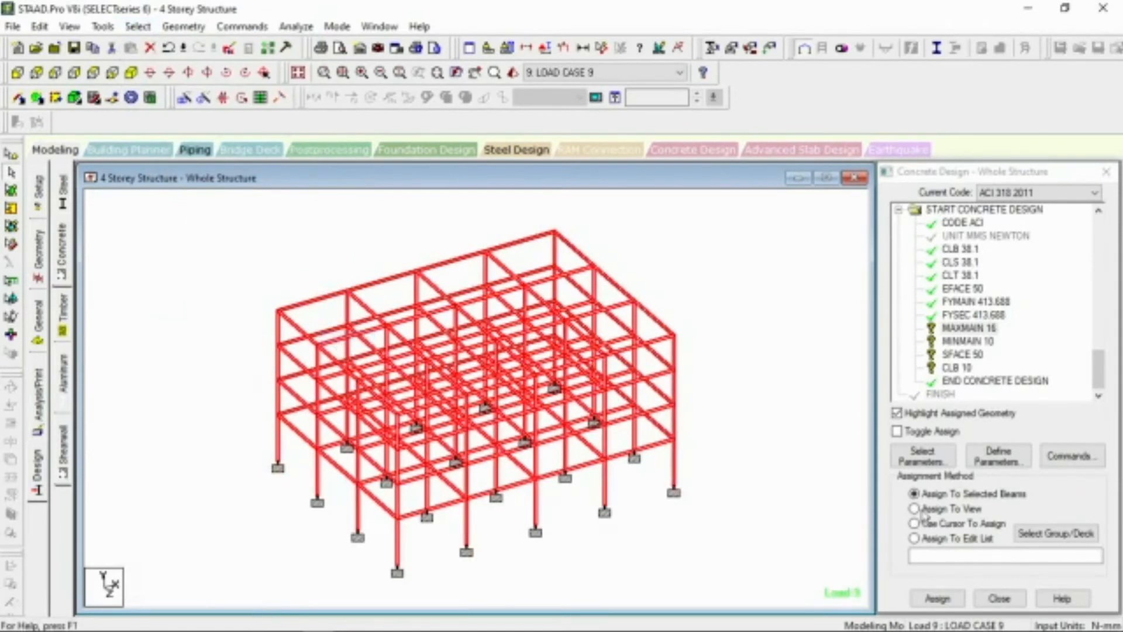
{"action": "left_click", "coordinate": [937, 598]}
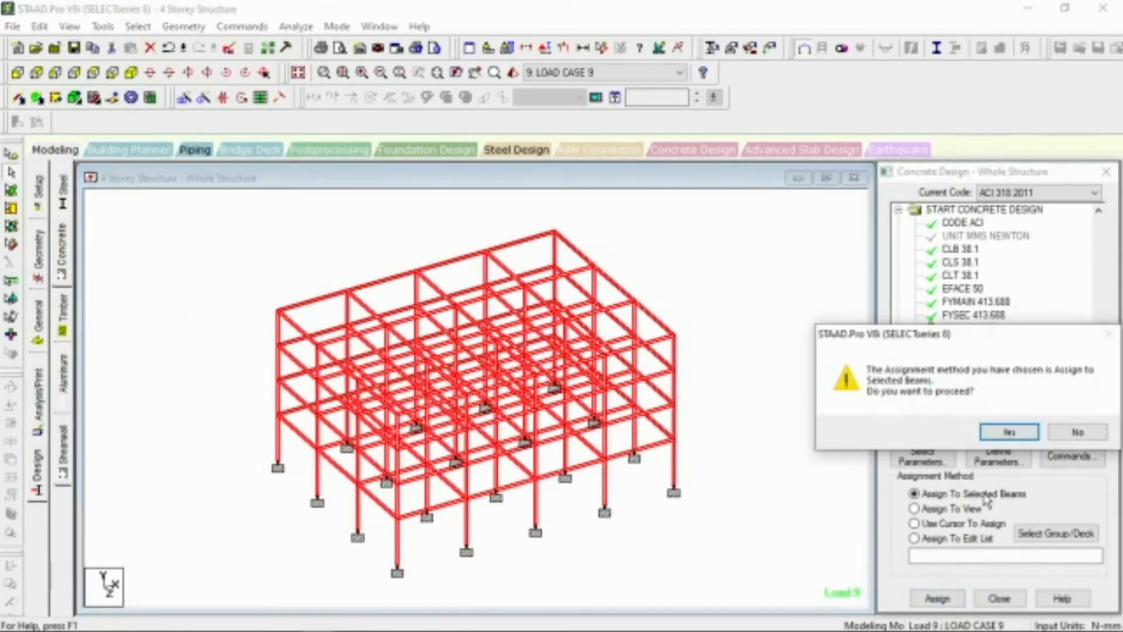
{"action": "left_click", "coordinate": [995, 433]}
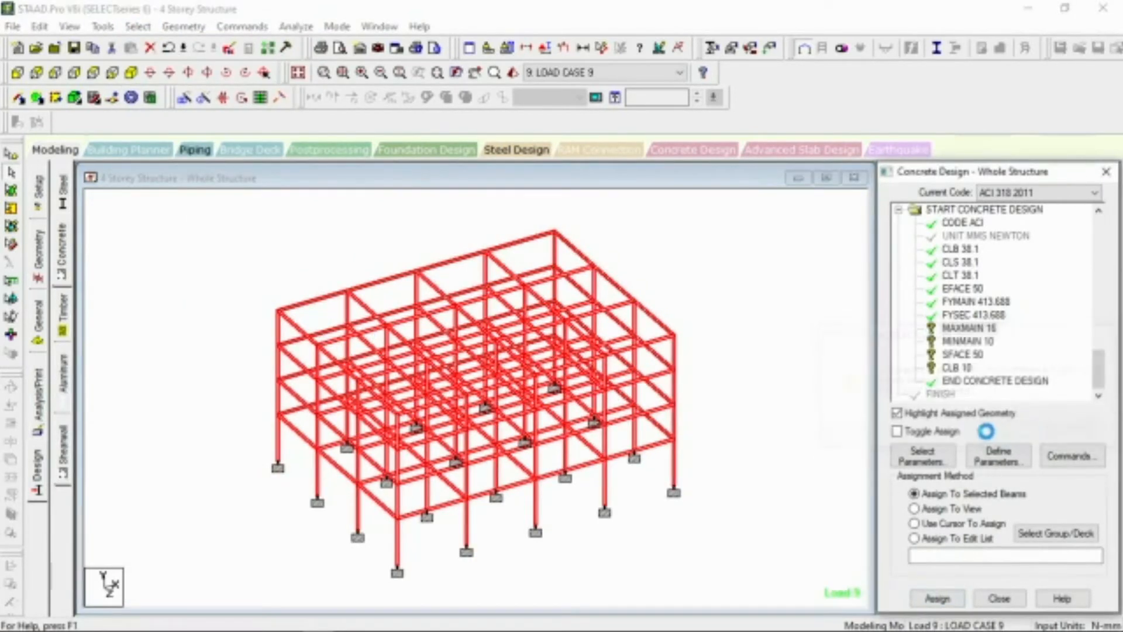
Select the entire frame in the model view and assign the MINMAIN 10 parameter to it.
{"action": "left_click", "coordinate": [973, 353]}
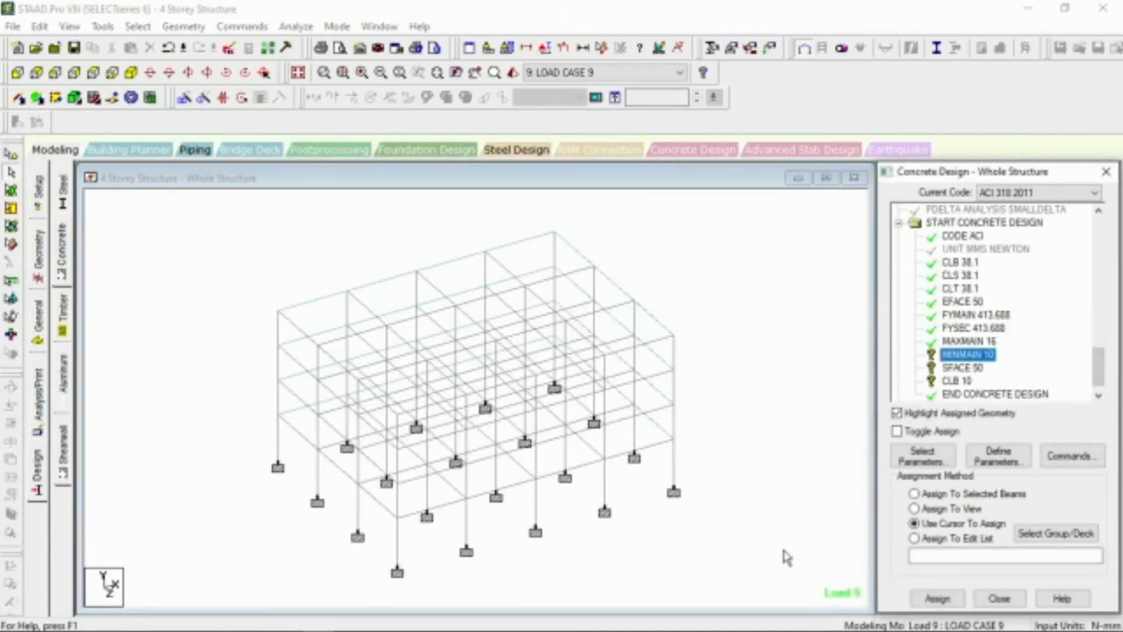
{"action": "left_click_drag", "start_coordinate": [755, 563], "coordinate": [152, 199]}
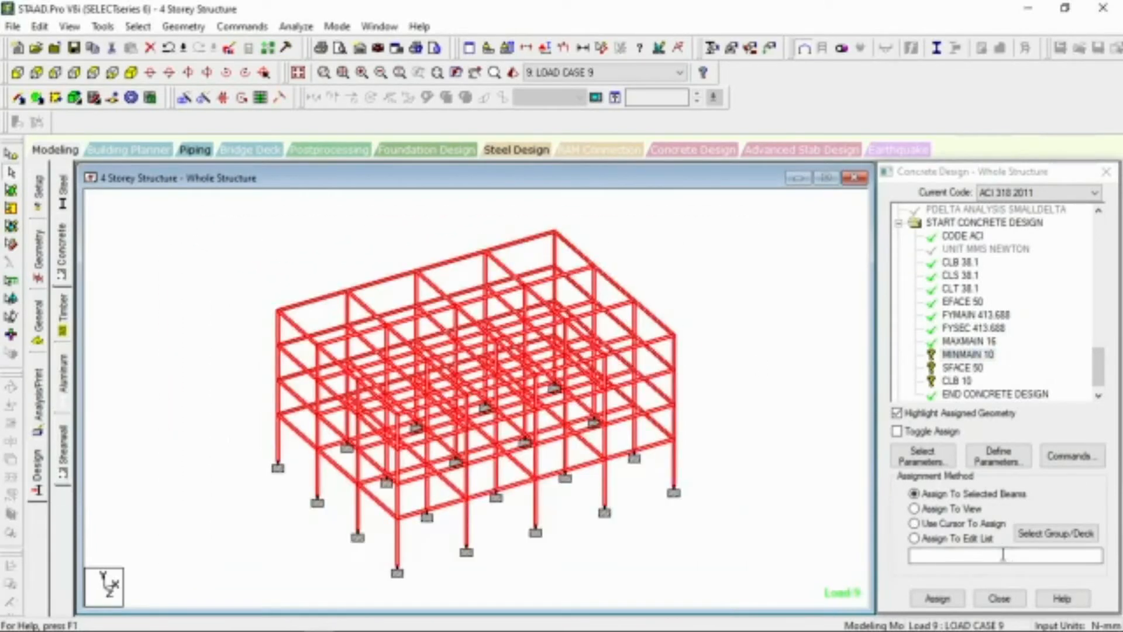
{"action": "left_click", "coordinate": [939, 599]}
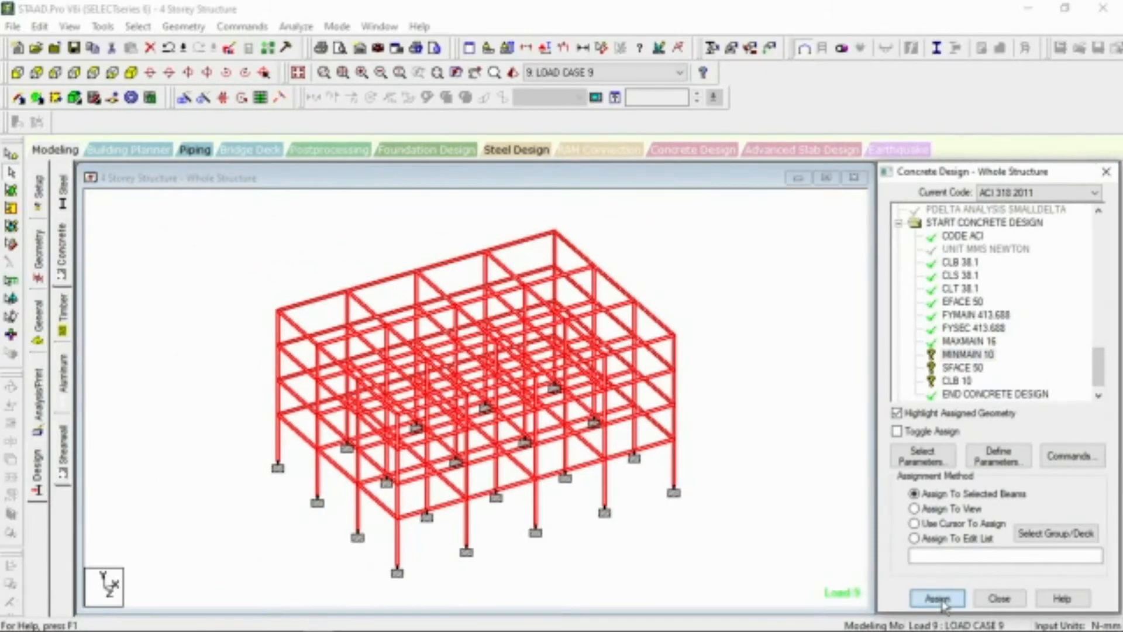
{"action": "left_click", "coordinate": [1017, 435]}
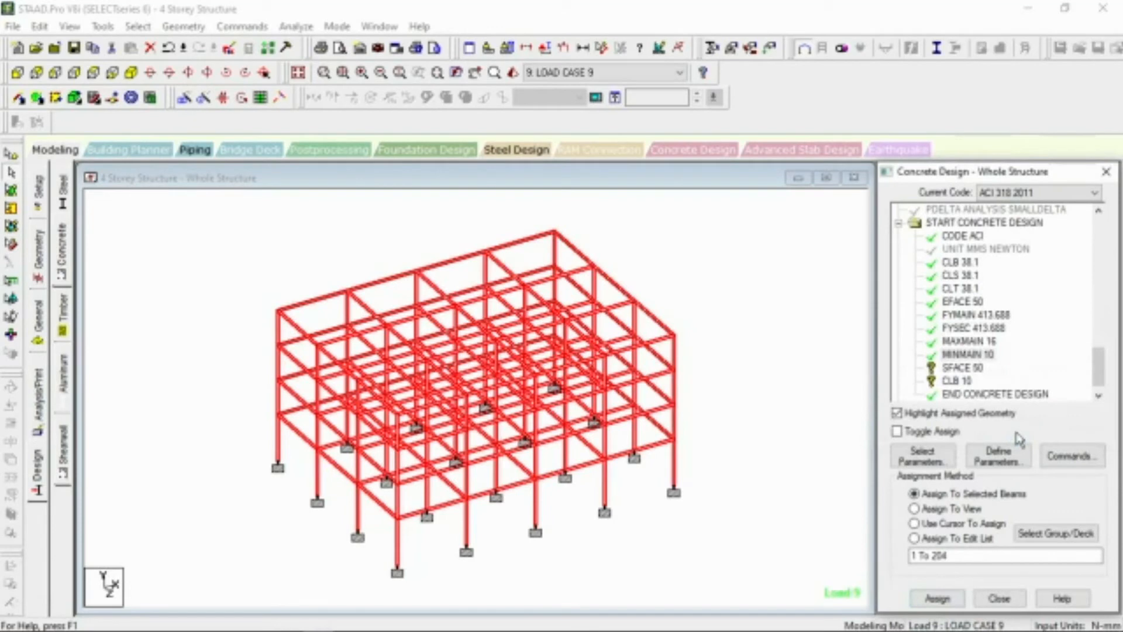
Assign the SFACE 50 parameter to all beams parallel to the X, Y and Z axes.
{"action": "left_click", "coordinate": [975, 370]}
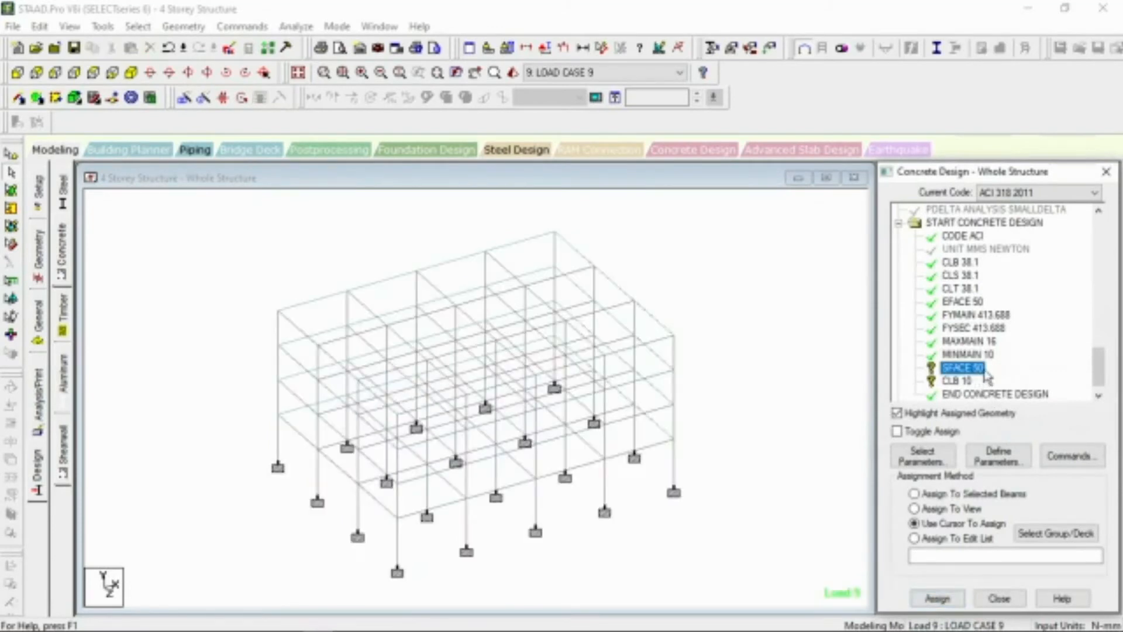
{"action": "left_click", "coordinate": [139, 27]}
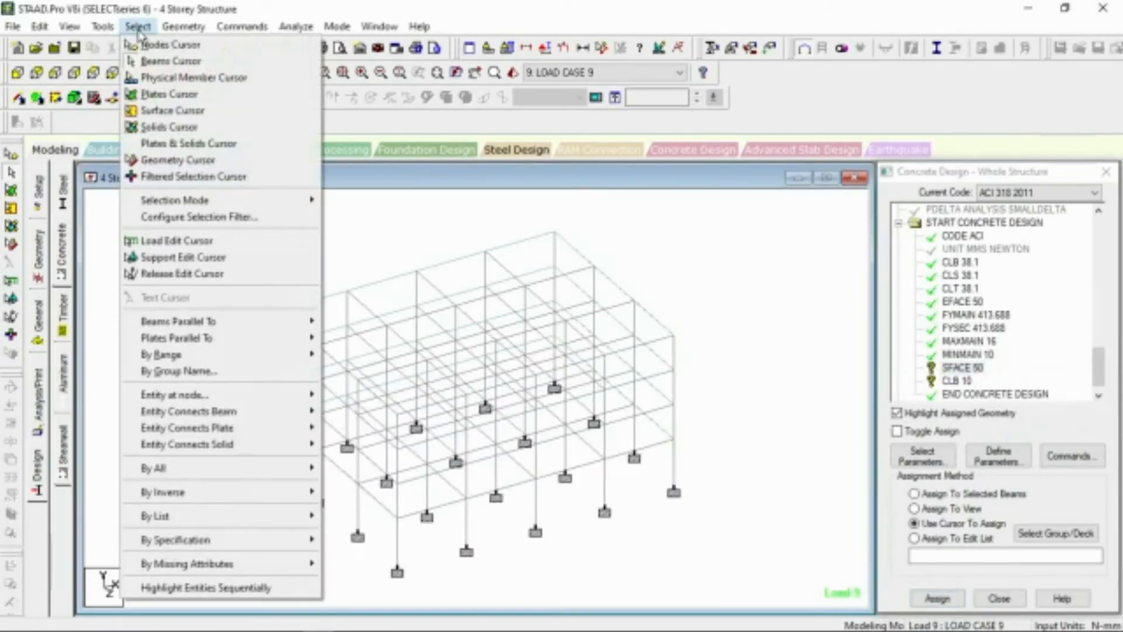
{"action": "mouse_move", "coordinate": [226, 324]}
{"action": "left_click", "coordinate": [359, 323]}
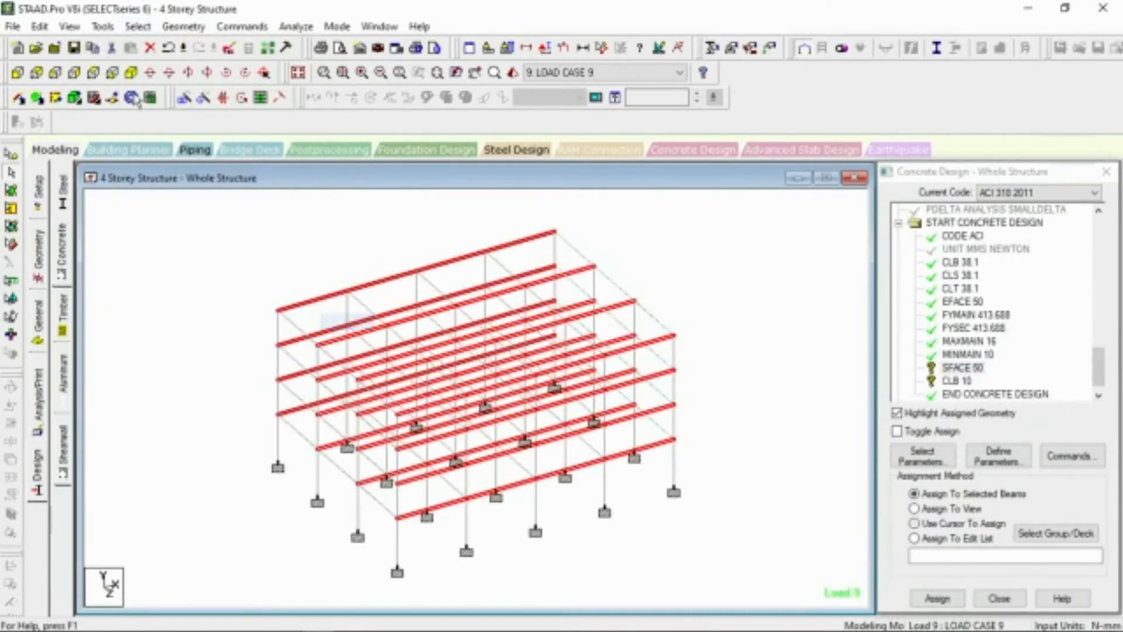
{"action": "left_click", "coordinate": [138, 27]}
{"action": "mouse_move", "coordinate": [309, 323]}
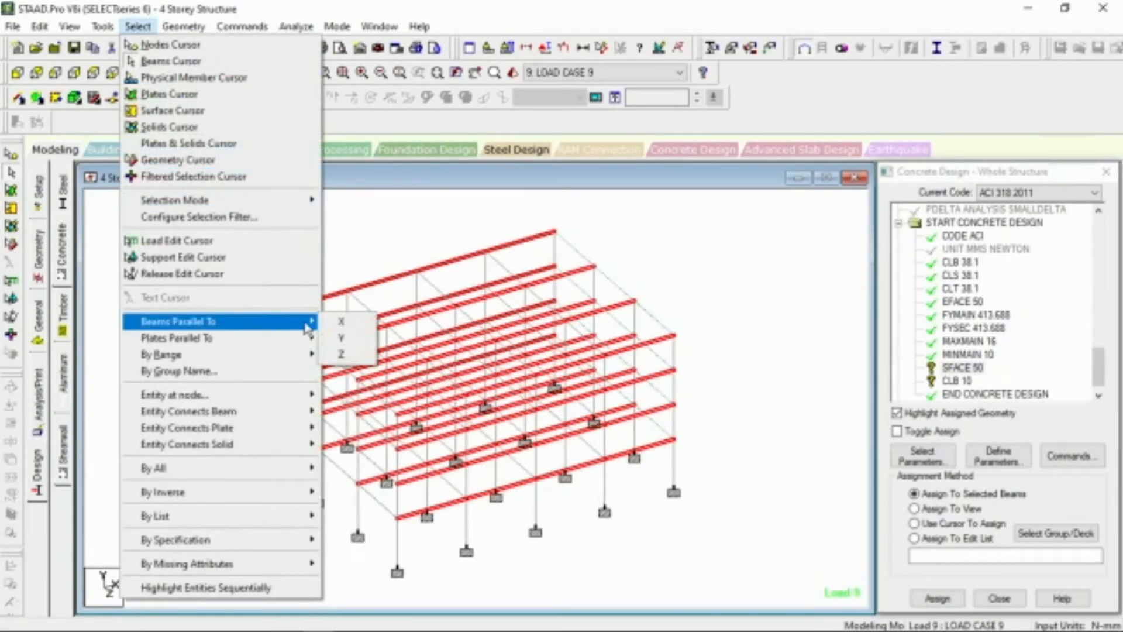
{"action": "left_click", "coordinate": [343, 339]}
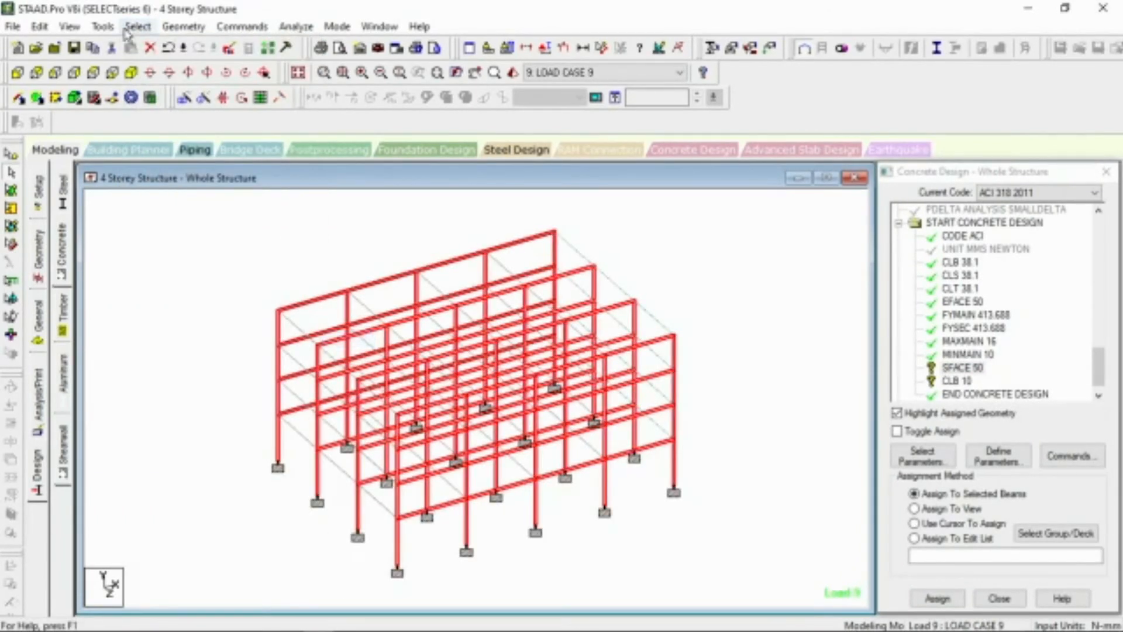
{"action": "left_click", "coordinate": [138, 27]}
{"action": "mouse_move", "coordinate": [188, 325]}
{"action": "left_click", "coordinate": [346, 355]}
{"action": "left_click", "coordinate": [938, 598]}
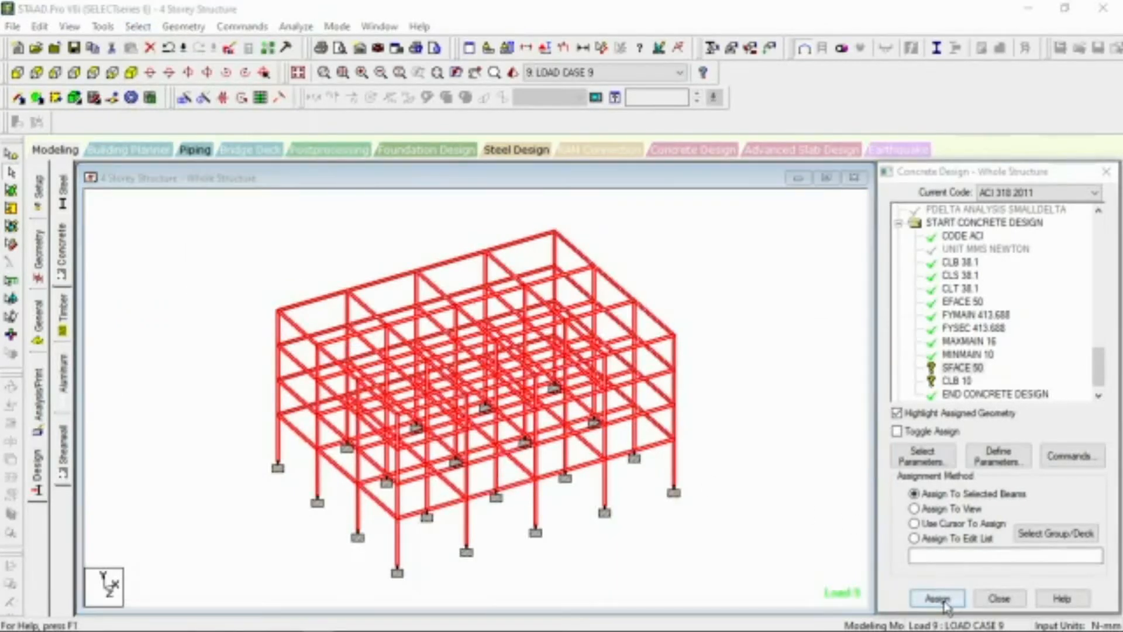
{"action": "left_click", "coordinate": [1010, 433]}
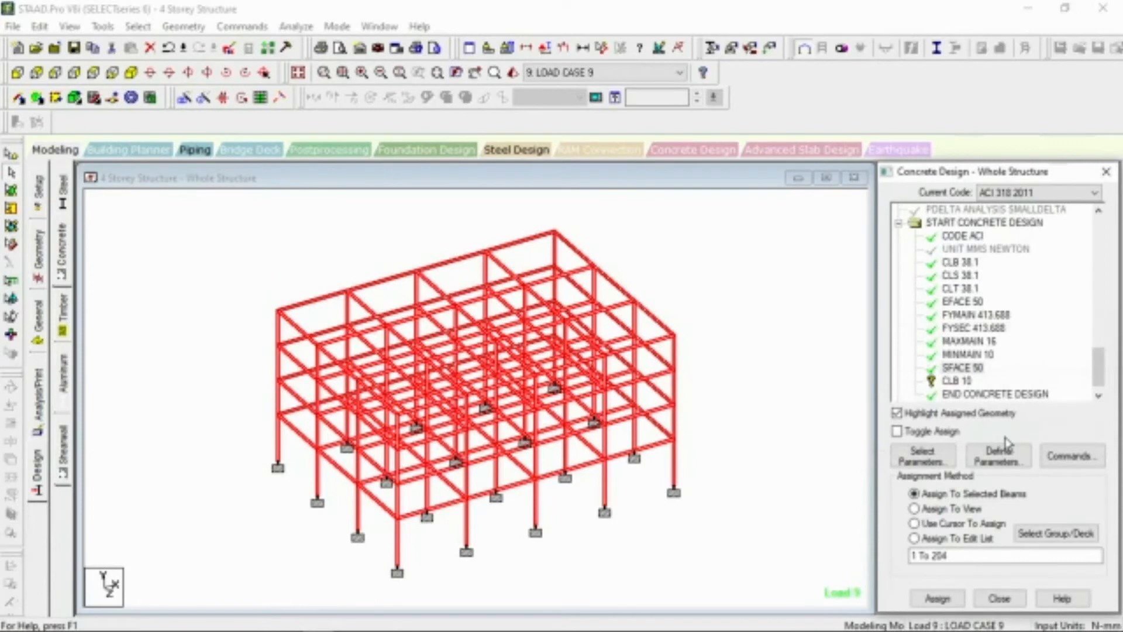
Select all members of the structure and assign the CLB 10 parameter to them.
{"action": "left_click", "coordinate": [957, 381]}
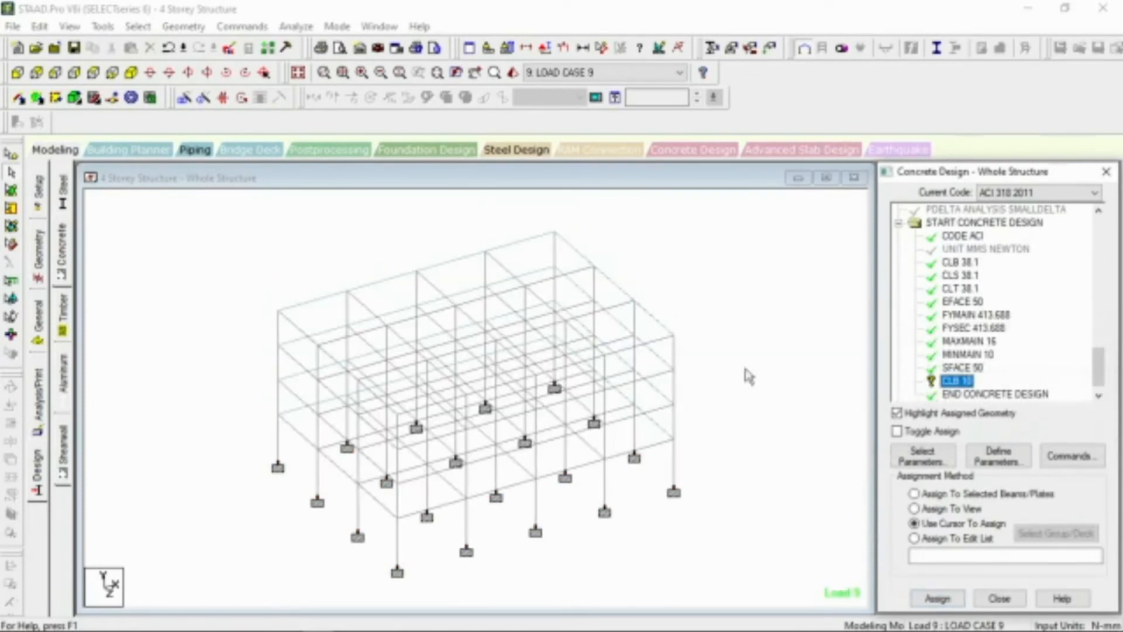
{"action": "left_click", "coordinate": [138, 26]}
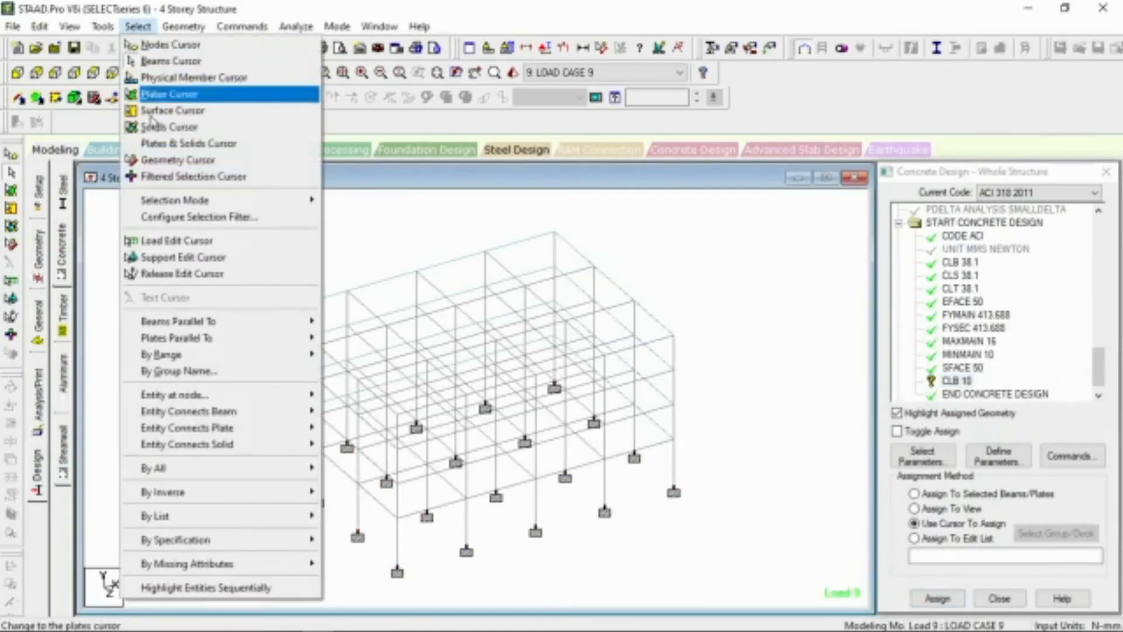
{"action": "mouse_move", "coordinate": [177, 345]}
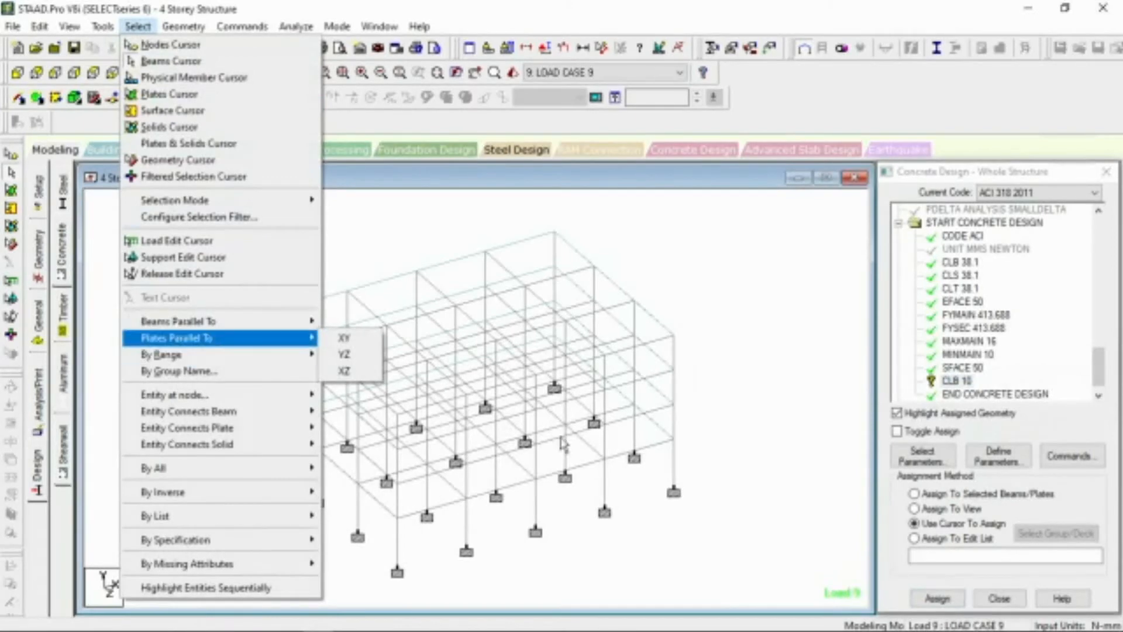
{"action": "left_click_drag", "start_coordinate": [744, 565], "coordinate": [183, 222]}
{"action": "left_click", "coordinate": [914, 494]}
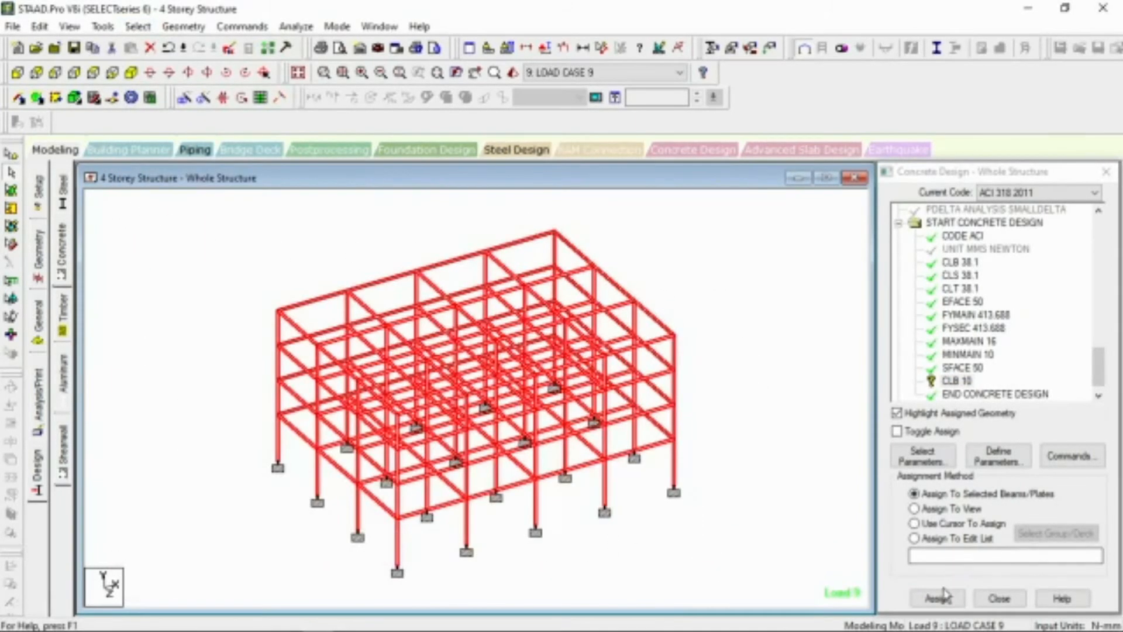
{"action": "left_click", "coordinate": [936, 598]}
{"action": "left_click", "coordinate": [1005, 431]}
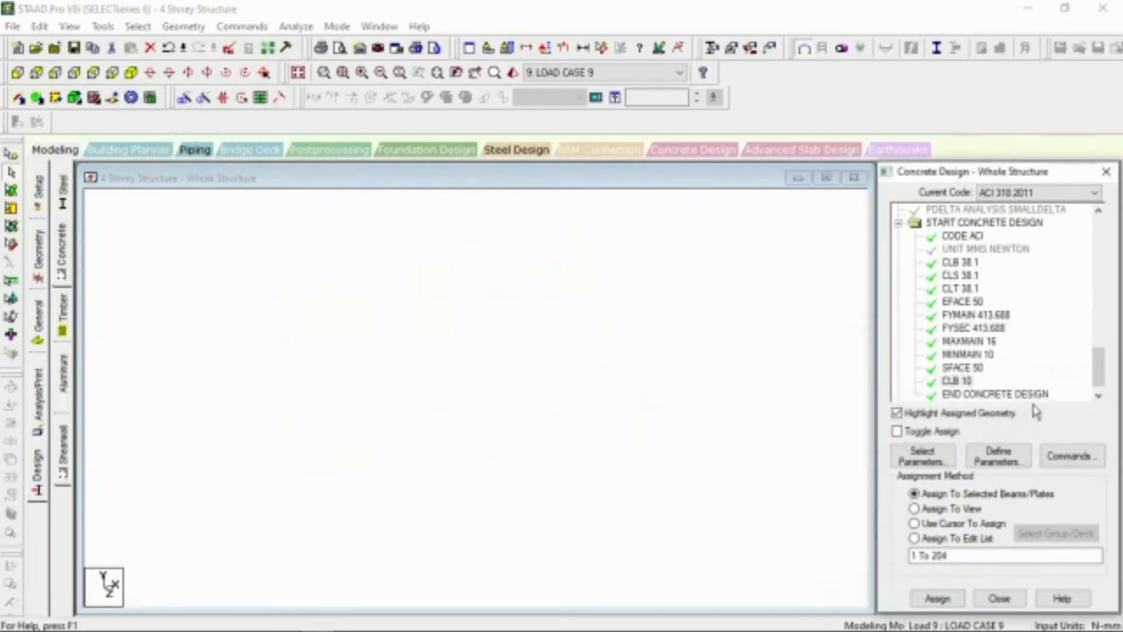
Add the DESIGN BEAM, DESIGN COLUMN, DESIGN SLAB/ELEMENT and TAKE OFF commands to the concrete design.
{"action": "mouse_move", "coordinate": [1102, 362]}
{"action": "left_mouse_down"}
{"action": "mouse_move", "coordinate": [1103, 343]}
{"action": "mouse_move", "coordinate": [1090, 381]}
{"action": "left_mouse_up"}
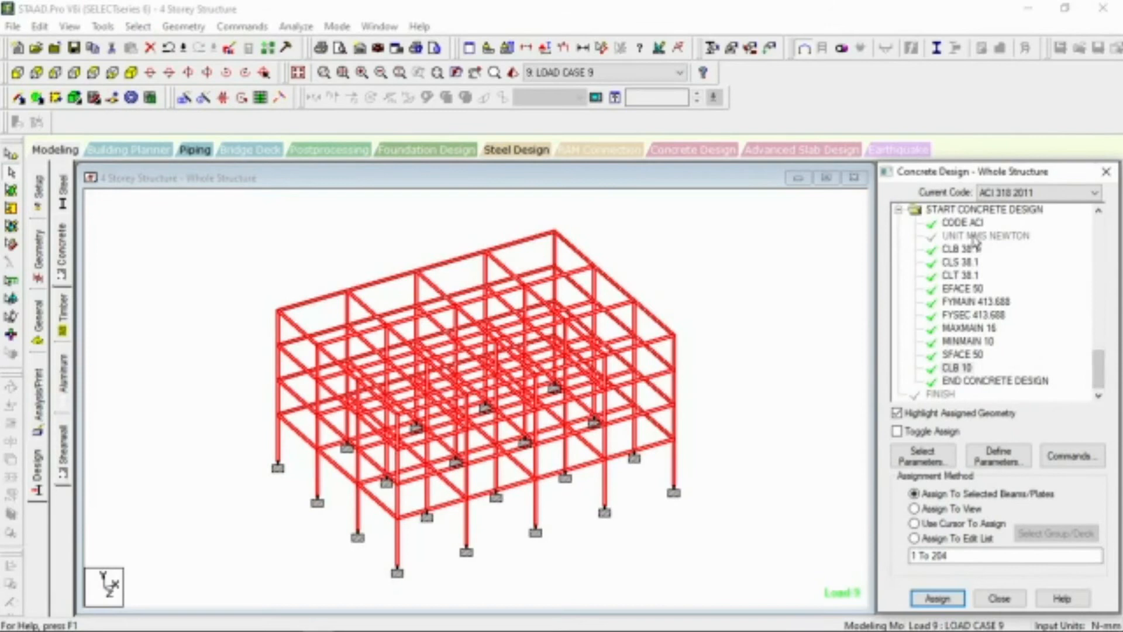
{"action": "left_click", "coordinate": [1072, 463]}
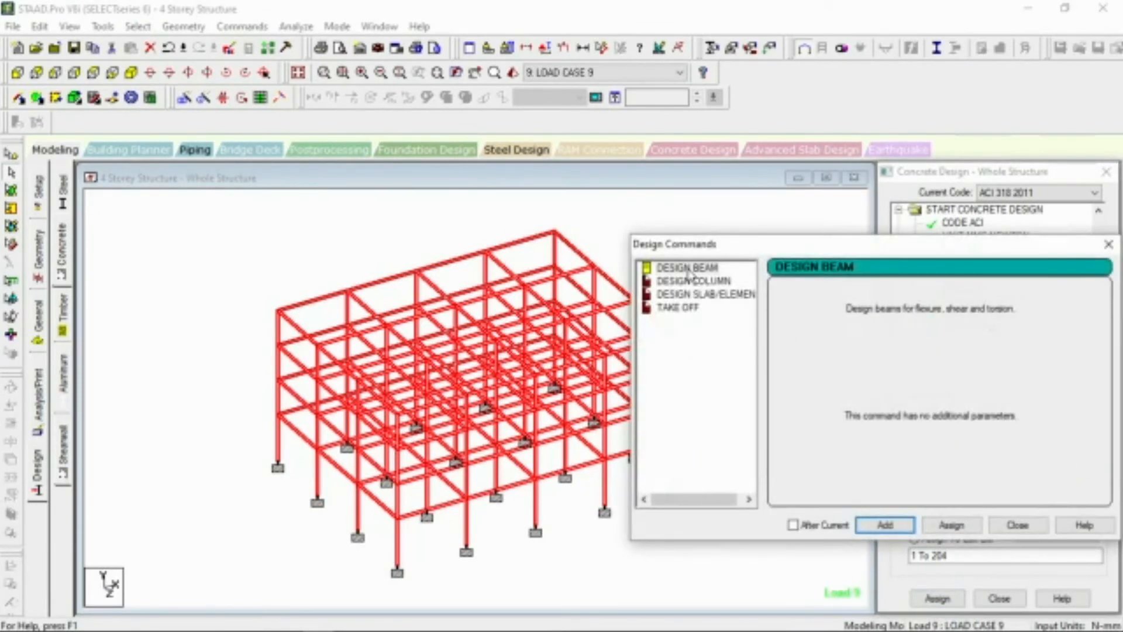
{"action": "left_click", "coordinate": [689, 271]}
{"action": "left_click", "coordinate": [883, 524]}
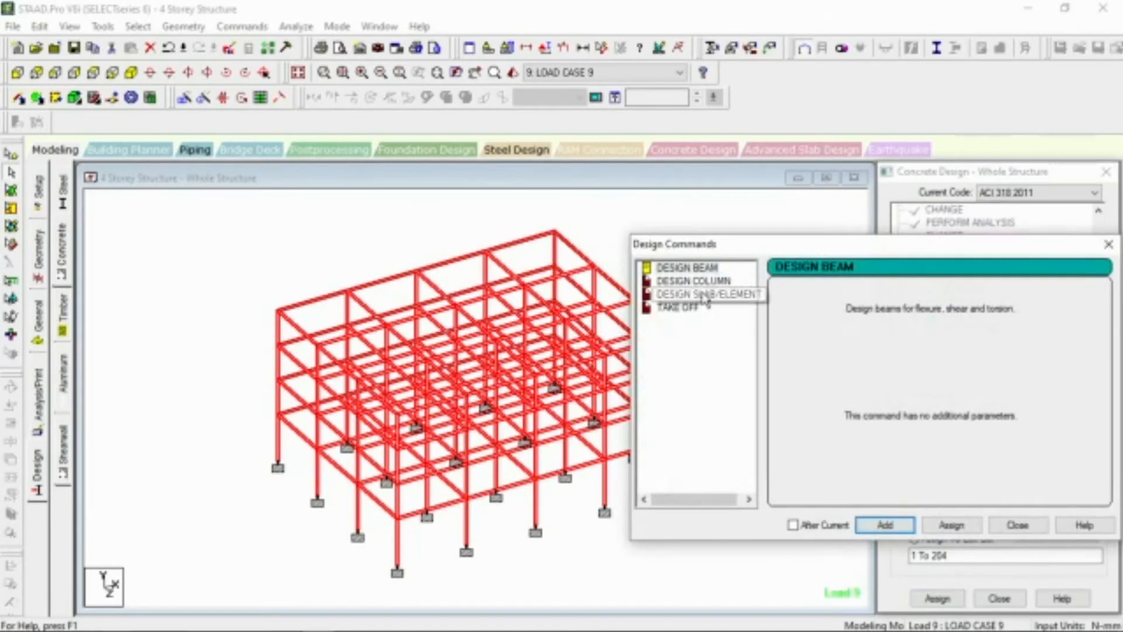
{"action": "left_click", "coordinate": [690, 282]}
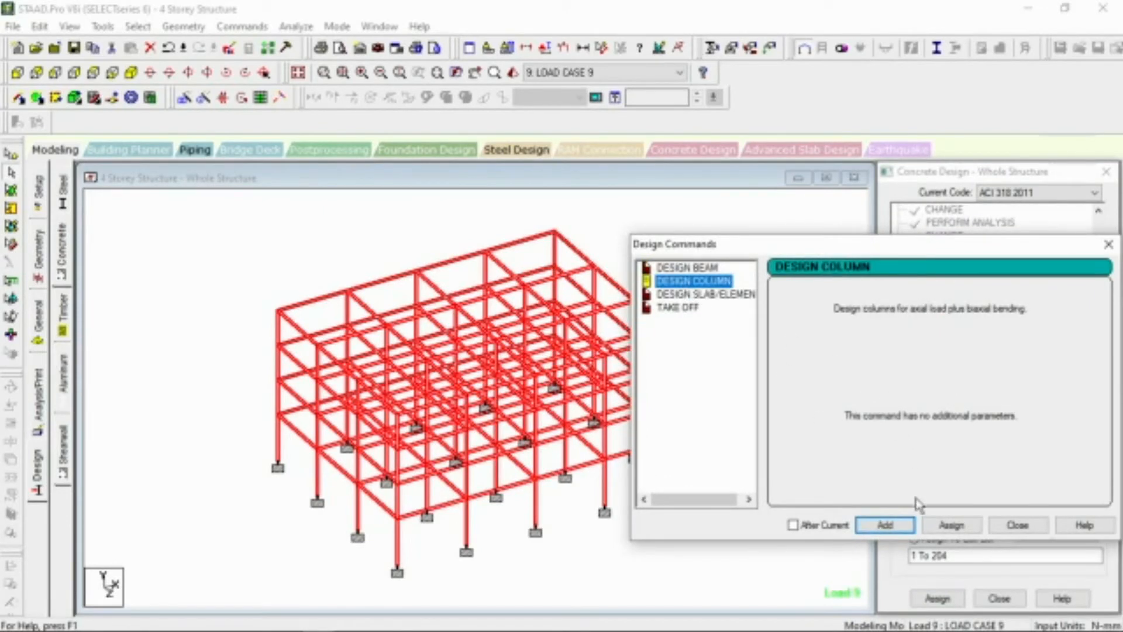
{"action": "left_click", "coordinate": [895, 528]}
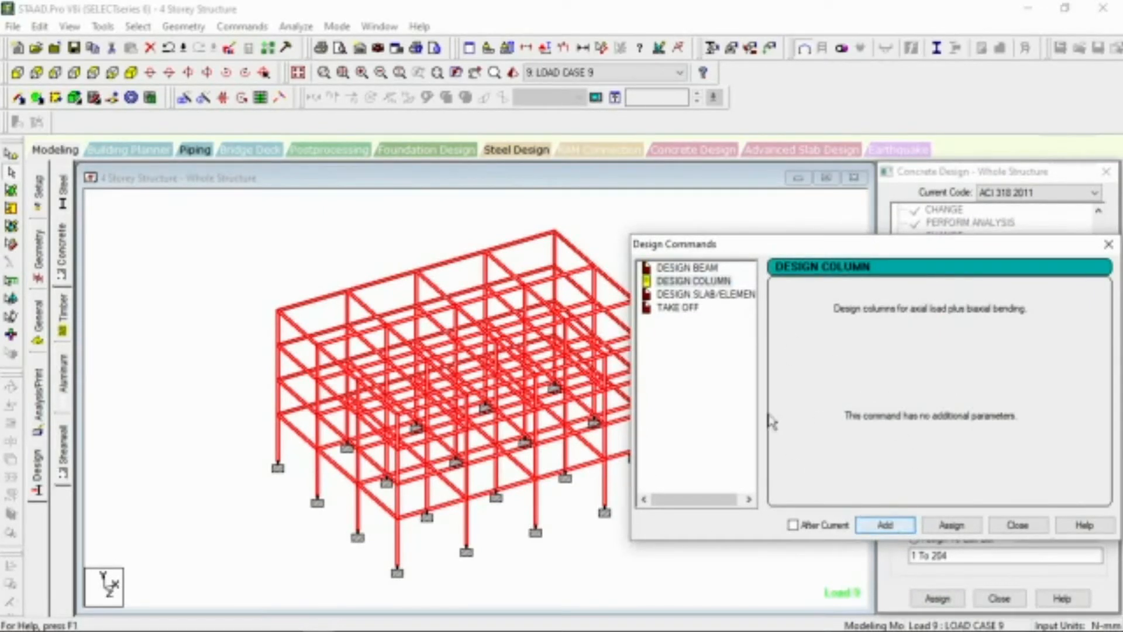
{"action": "left_click", "coordinate": [708, 294]}
{"action": "left_click", "coordinate": [878, 526]}
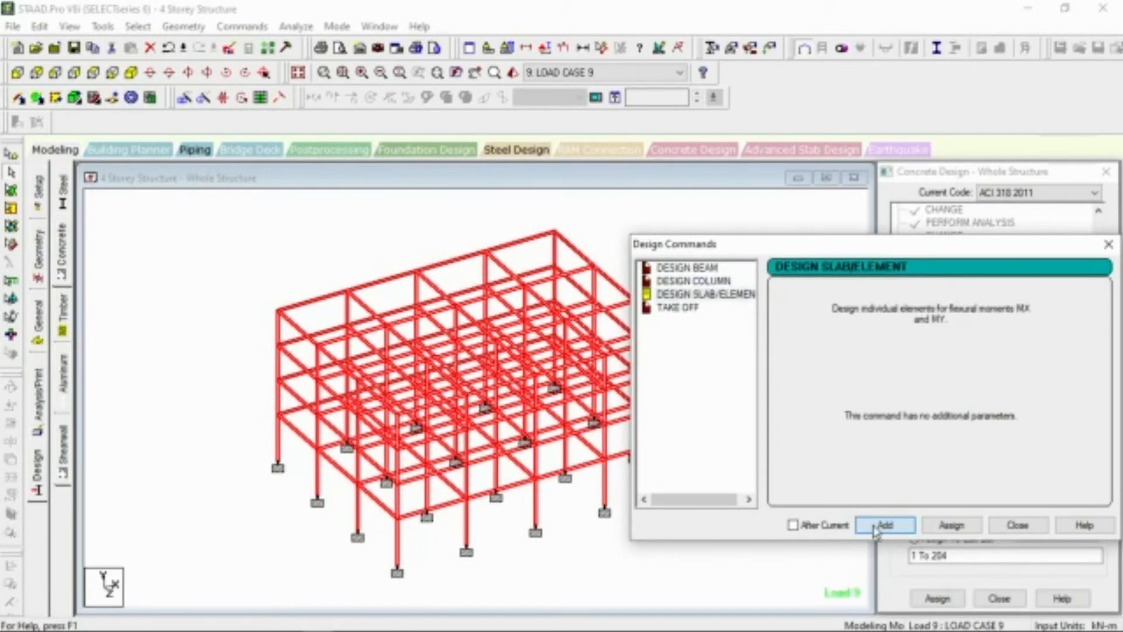
{"action": "left_click", "coordinate": [686, 311]}
{"action": "left_click", "coordinate": [885, 524]}
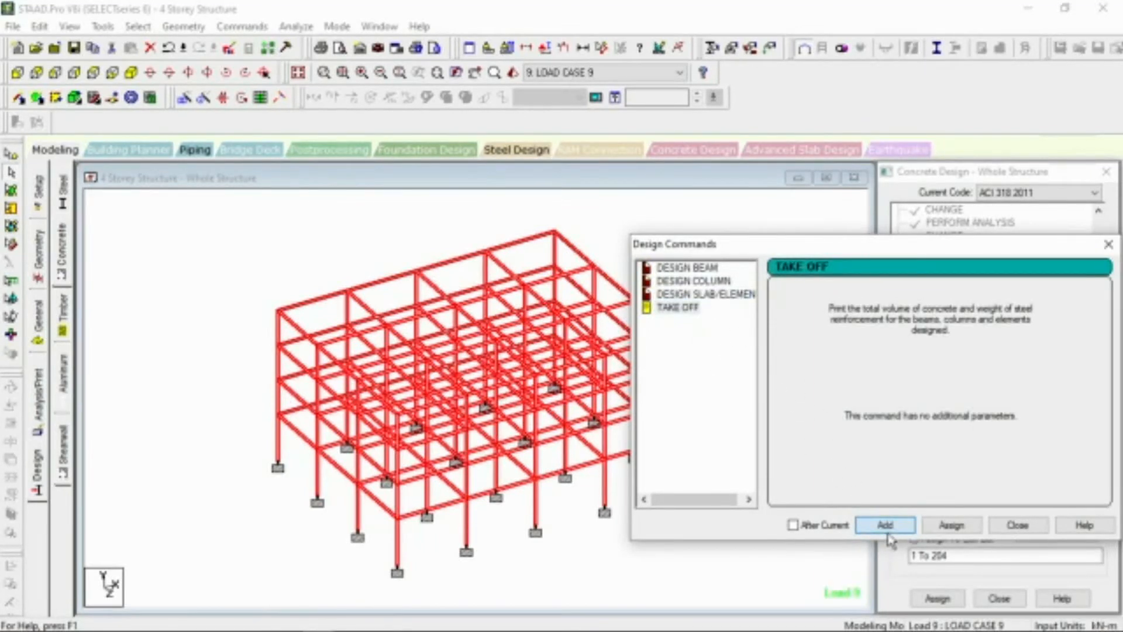
{"action": "left_click", "coordinate": [1018, 524]}
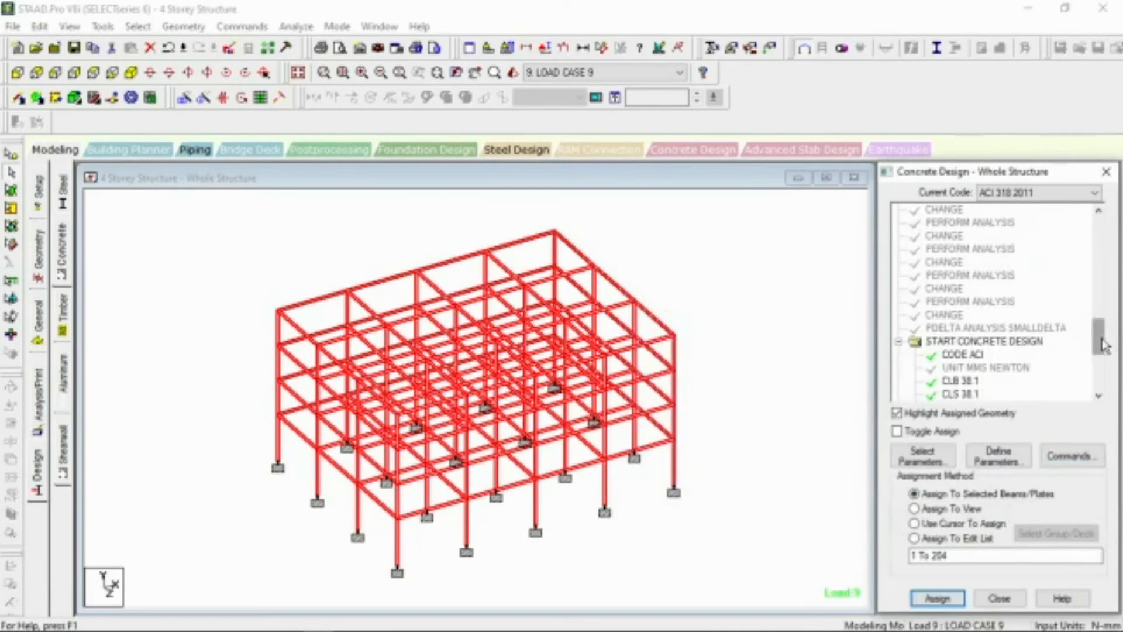
Select every member of the frame and assign the DESIGN BEAM command to the selection.
{"action": "scroll", "coordinate": [995, 304], "scroll_direction": "down", "scroll_amount": 5}
{"action": "left_click", "coordinate": [988, 331]}
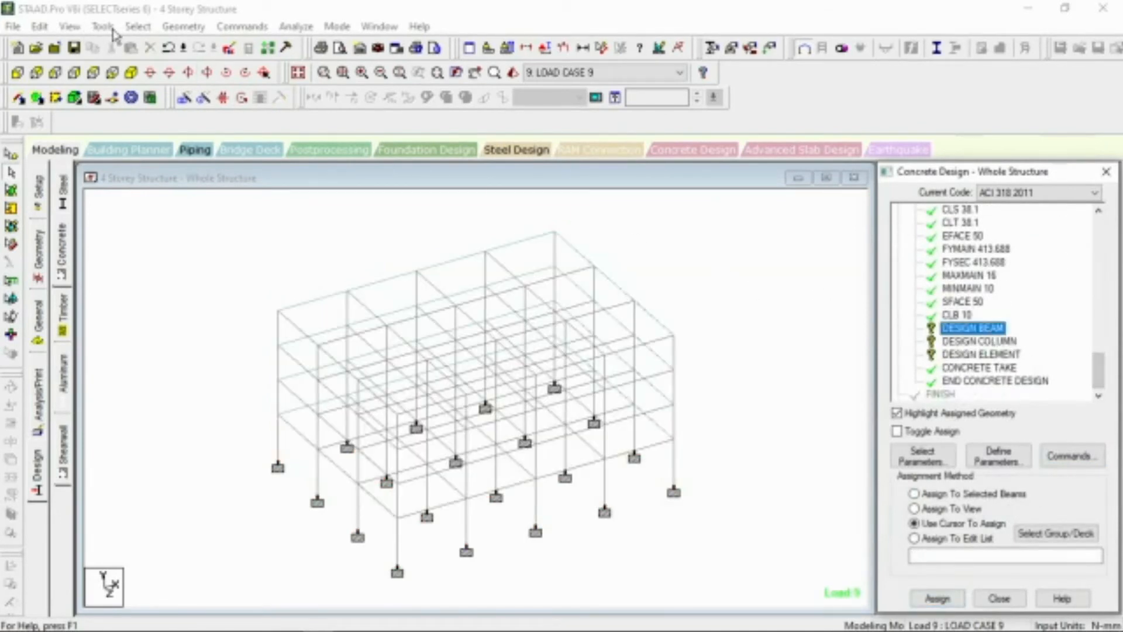
{"action": "left_click_drag", "start_coordinate": [725, 547], "coordinate": [183, 200]}
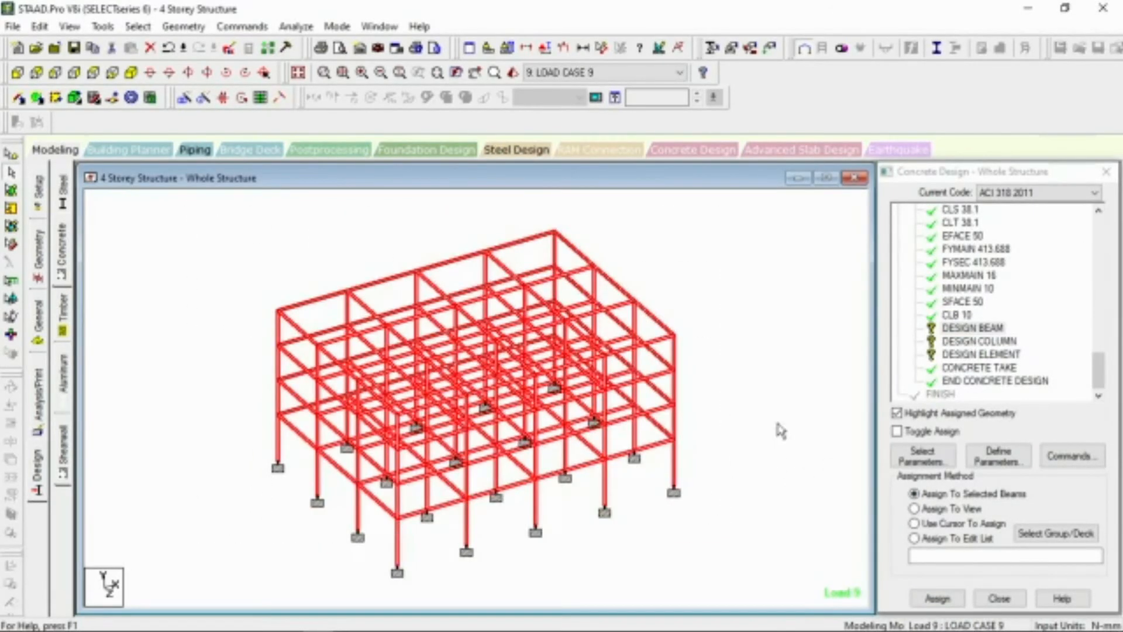
{"action": "left_click", "coordinate": [937, 597]}
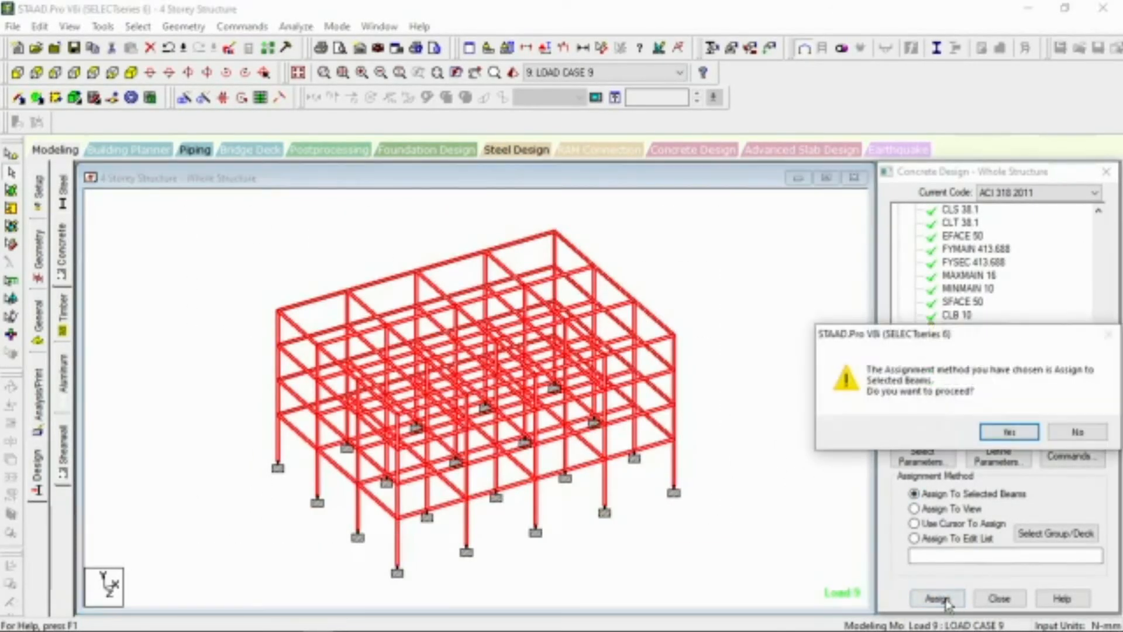
{"action": "left_click", "coordinate": [1017, 434]}
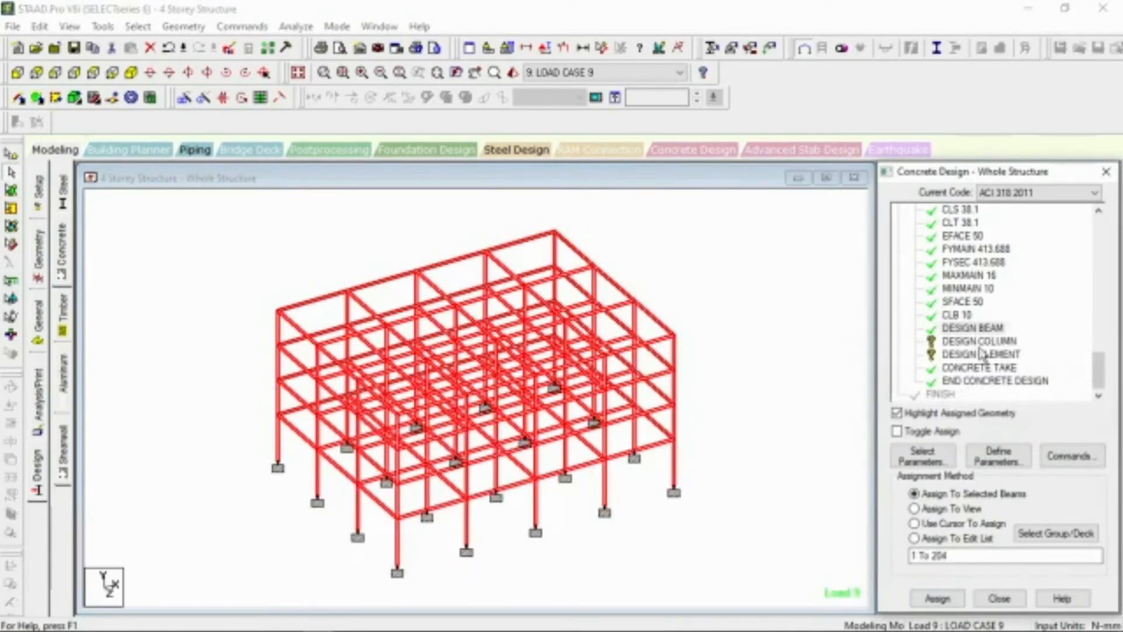
Assign the DESIGN COLUMN command to all members of the frame.
{"action": "left_click", "coordinate": [981, 344]}
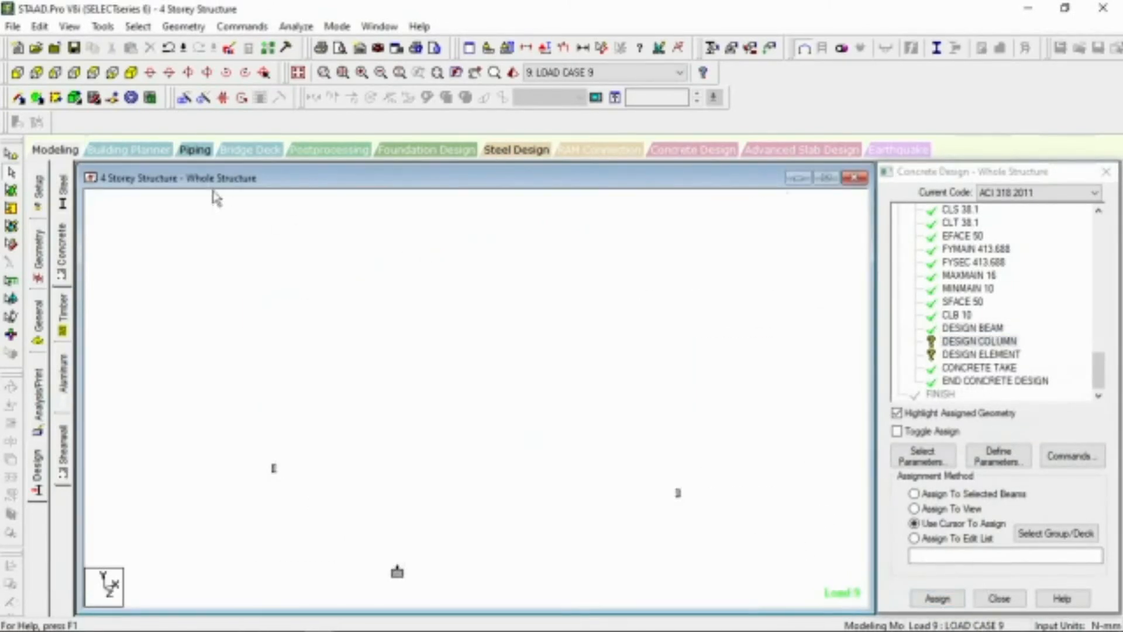
{"action": "left_click", "coordinate": [950, 599]}
{"action": "left_click", "coordinate": [1015, 430]}
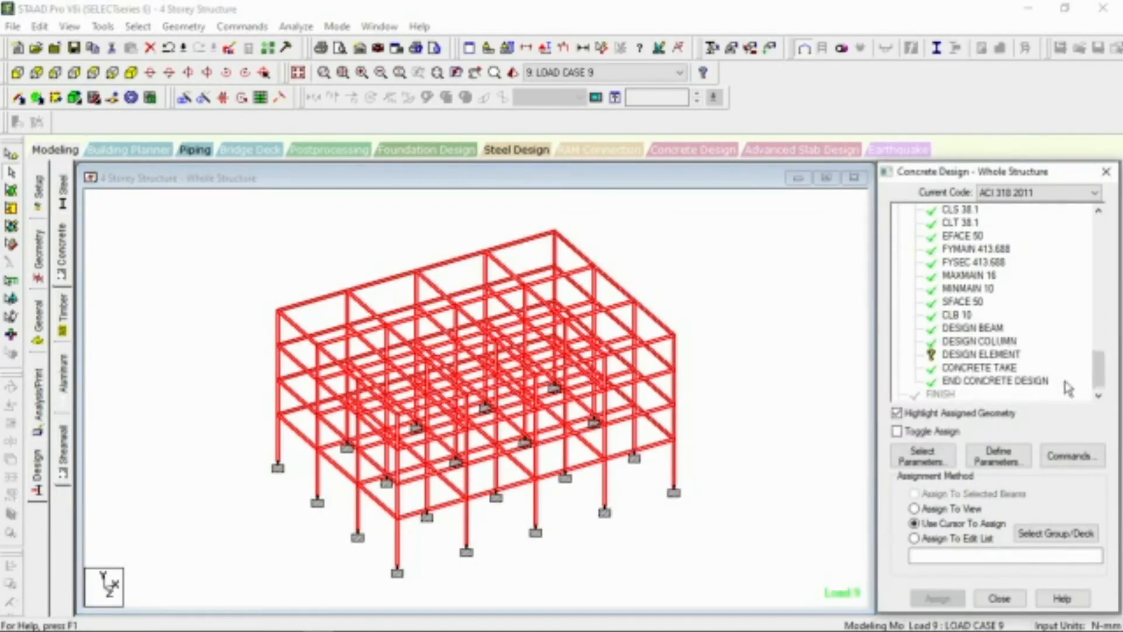
Select all floor plates of the structure and assign the DESIGN ELEMENT command to them.
{"action": "left_click", "coordinate": [984, 355]}
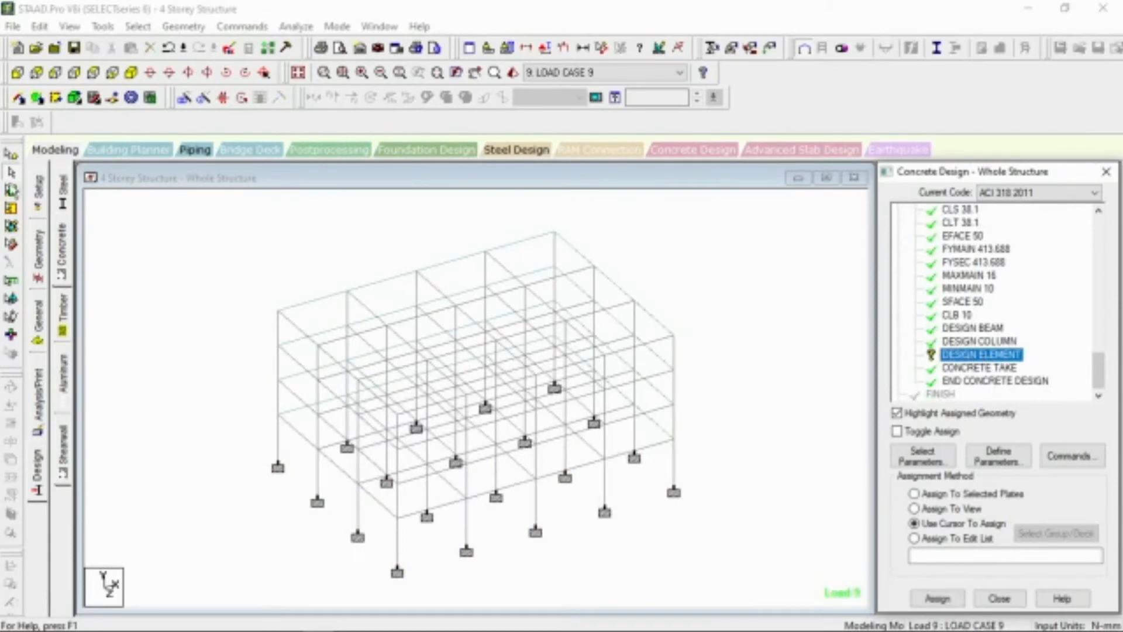
{"action": "left_click", "coordinate": [12, 199]}
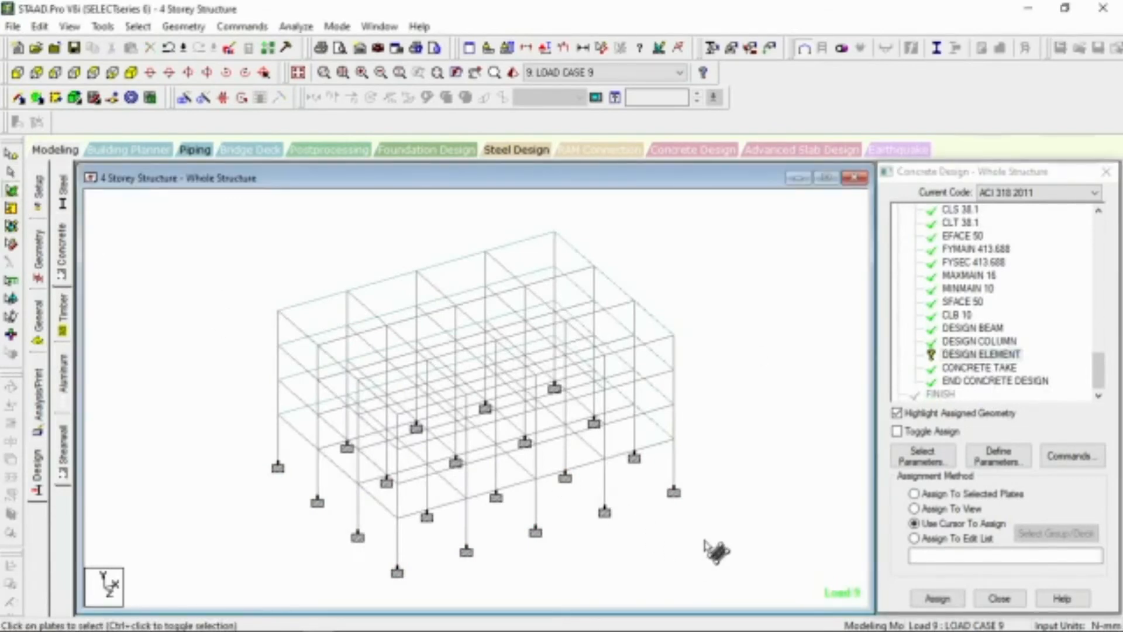
{"action": "key", "text": "ctrl+a"}
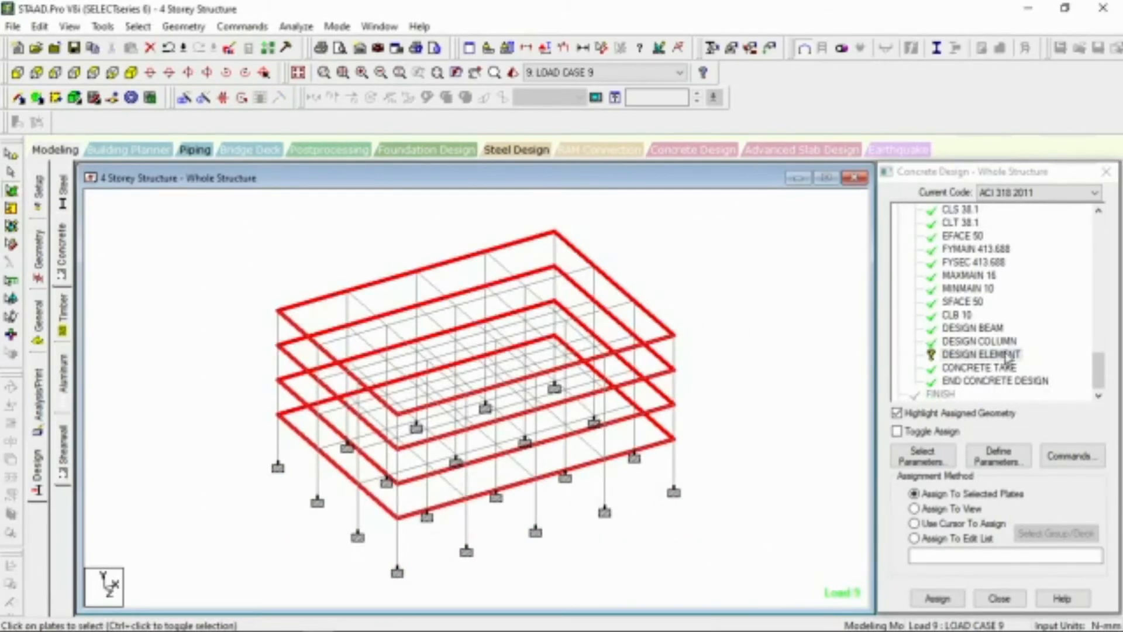
{"action": "left_click", "coordinate": [936, 598]}
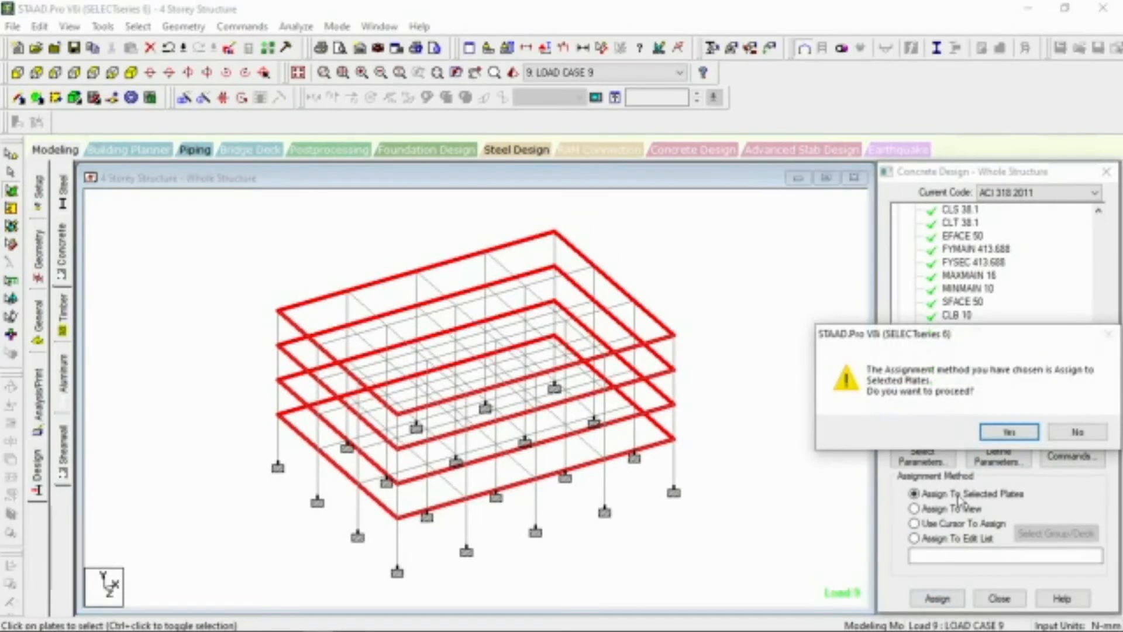
{"action": "left_click", "coordinate": [1002, 433]}
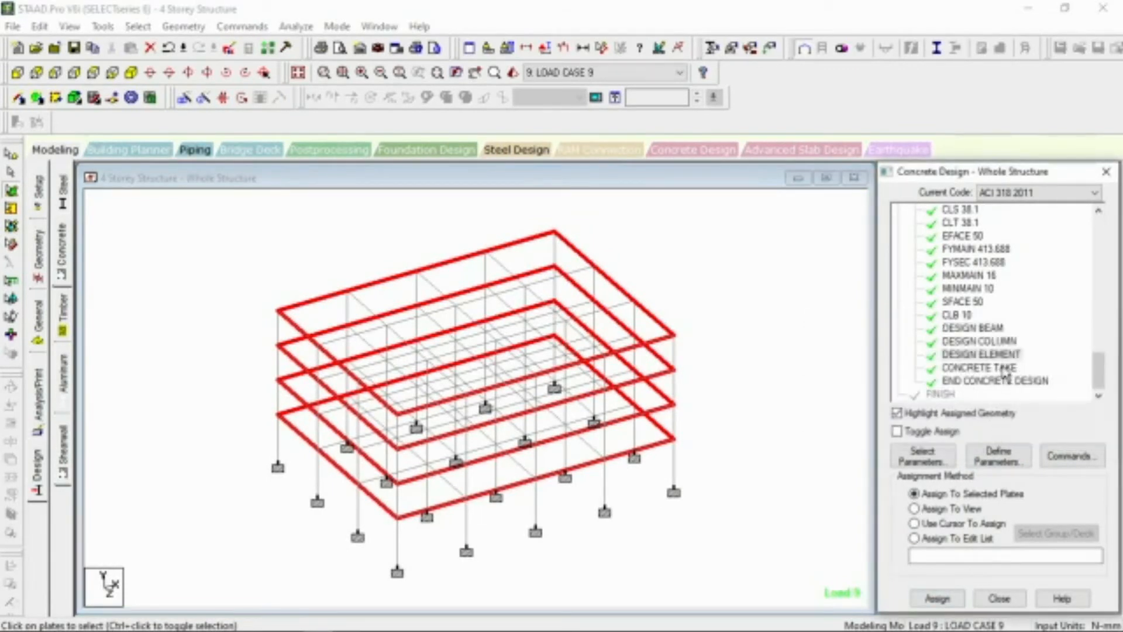
Save the structure, run the analysis and view its output file.
{"action": "left_click", "coordinate": [778, 332]}
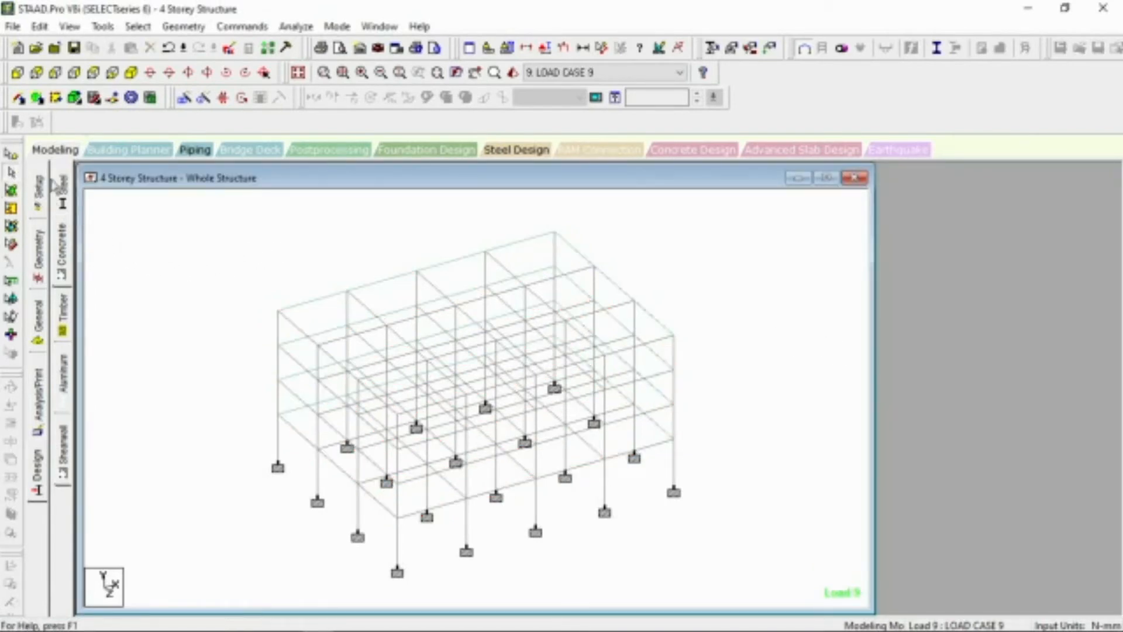
{"action": "left_click", "coordinate": [296, 28]}
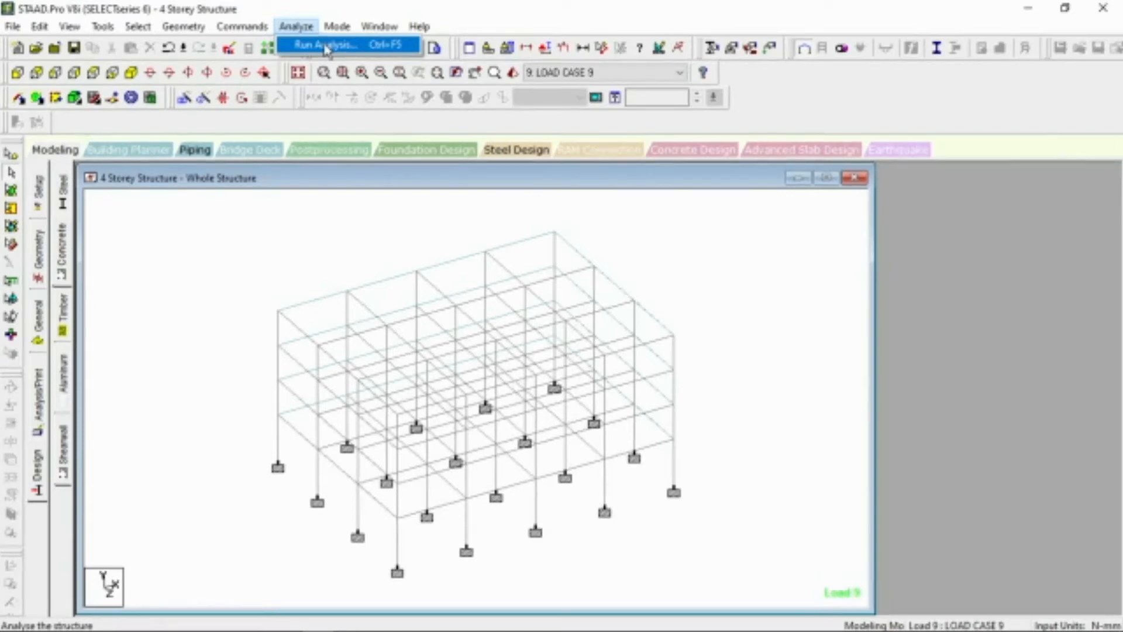
{"action": "left_click", "coordinate": [326, 46]}
{"action": "left_click", "coordinate": [460, 346]}
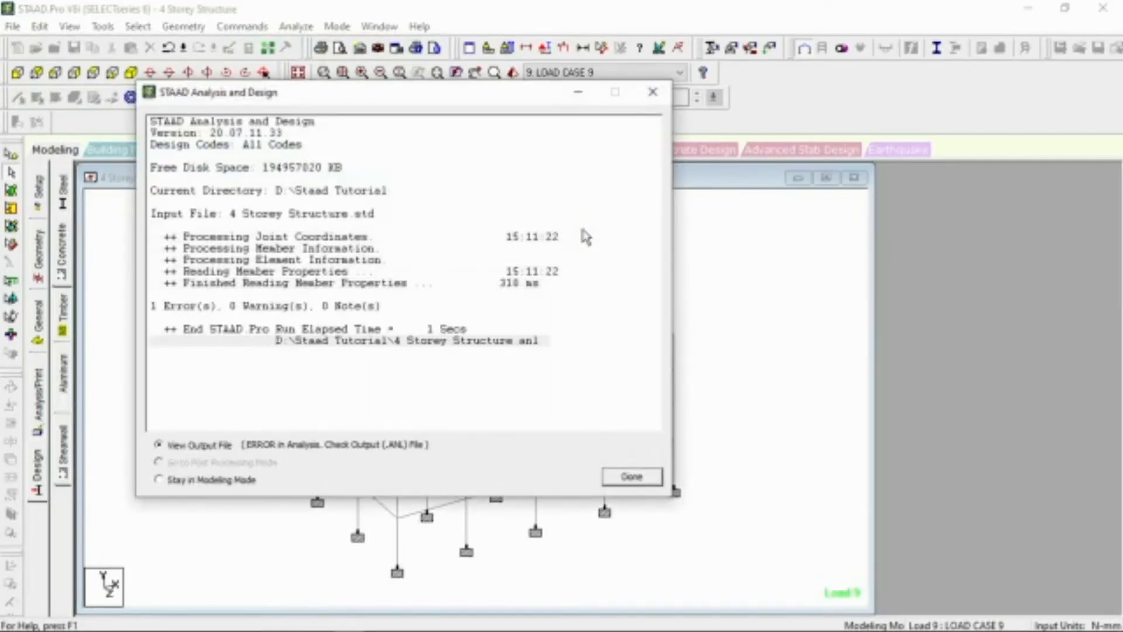
{"action": "left_click", "coordinate": [631, 477]}
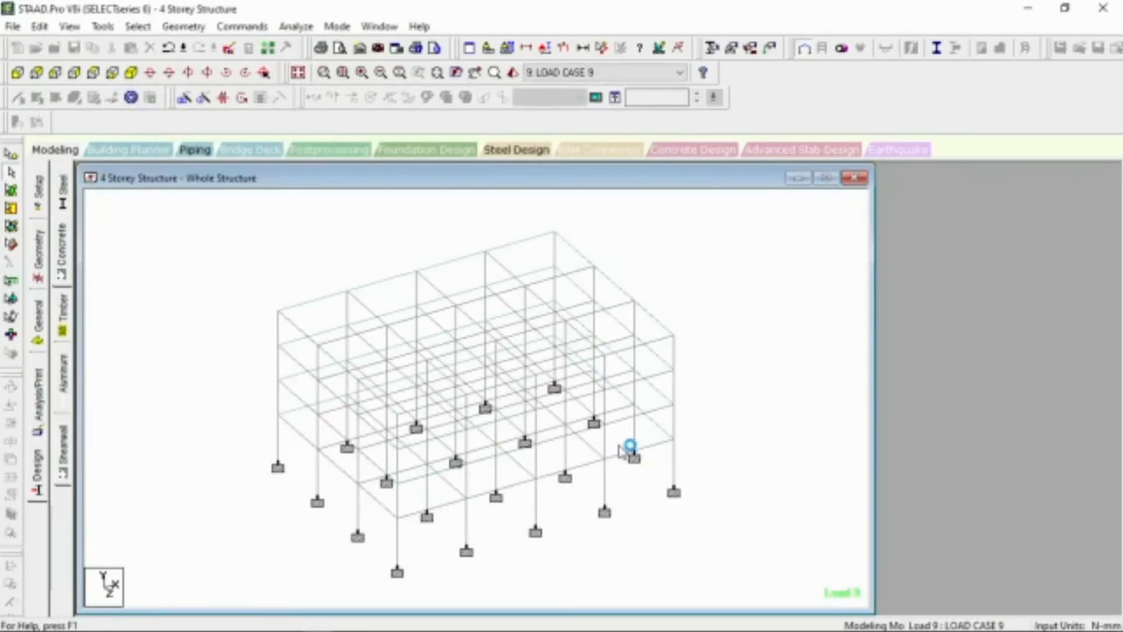
Locate the reported error in the analysis output file and close the output viewer.
{"action": "scroll", "coordinate": [345, 386], "scroll_direction": "down", "scroll_amount": 6}
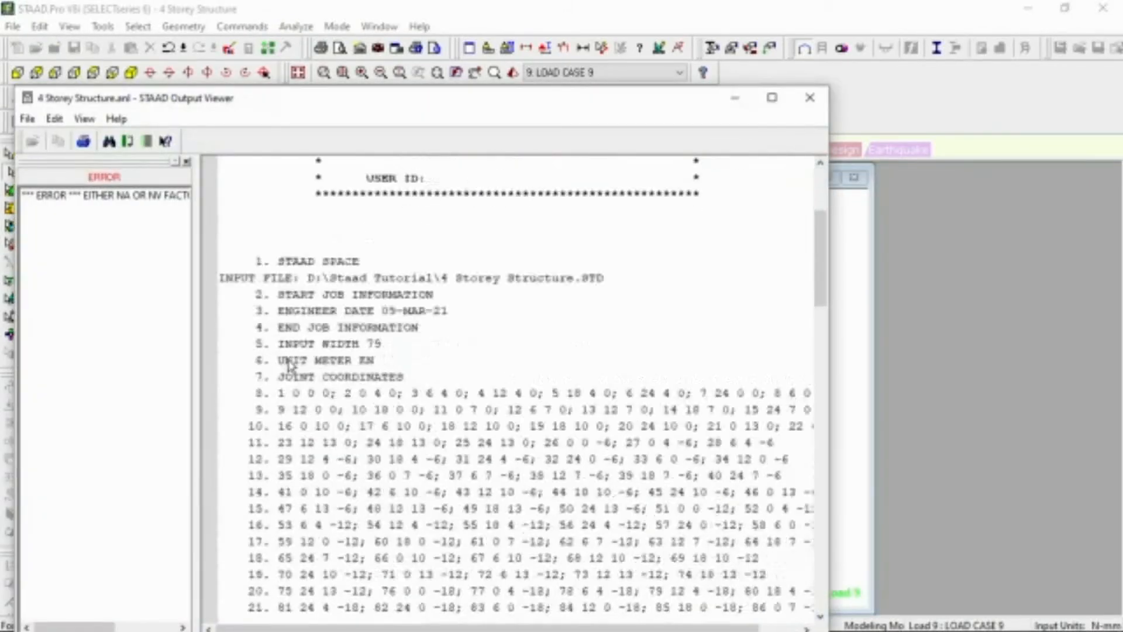
{"action": "scroll", "coordinate": [161, 359], "scroll_direction": "right", "scroll_amount": 4}
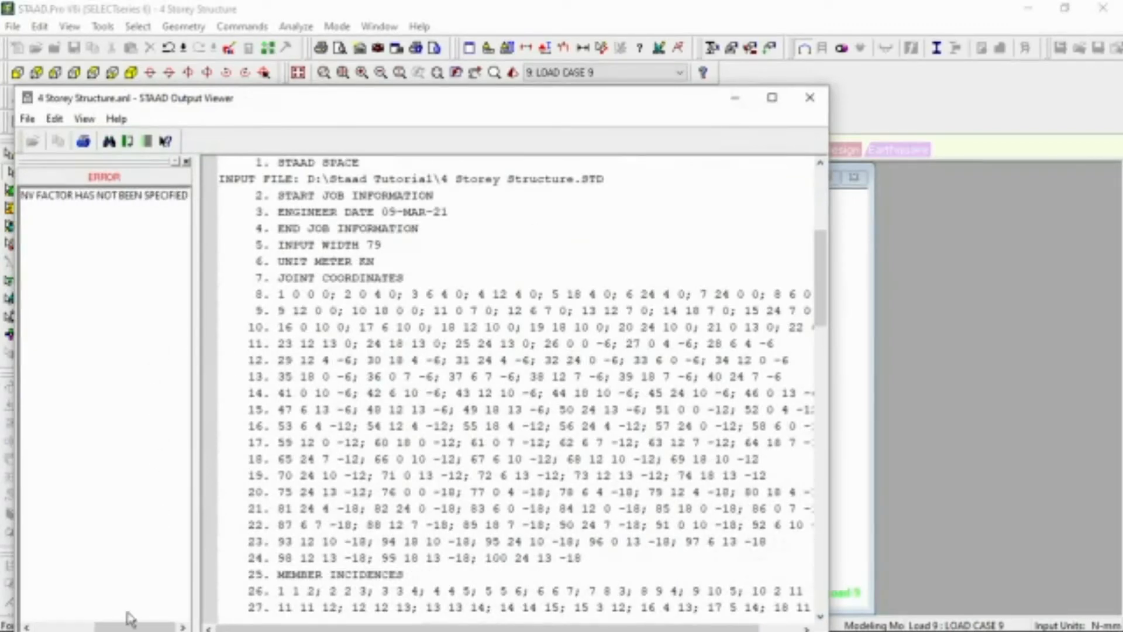
{"action": "double_click", "coordinate": [124, 197]}
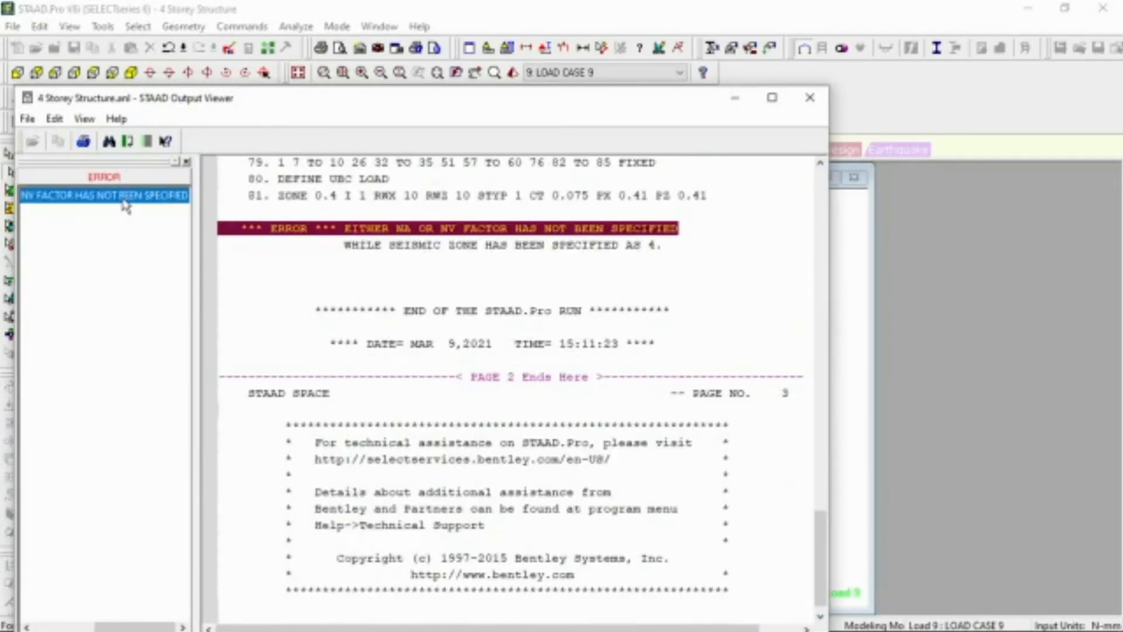
{"action": "scroll", "coordinate": [649, 355], "scroll_direction": "up", "scroll_amount": 2}
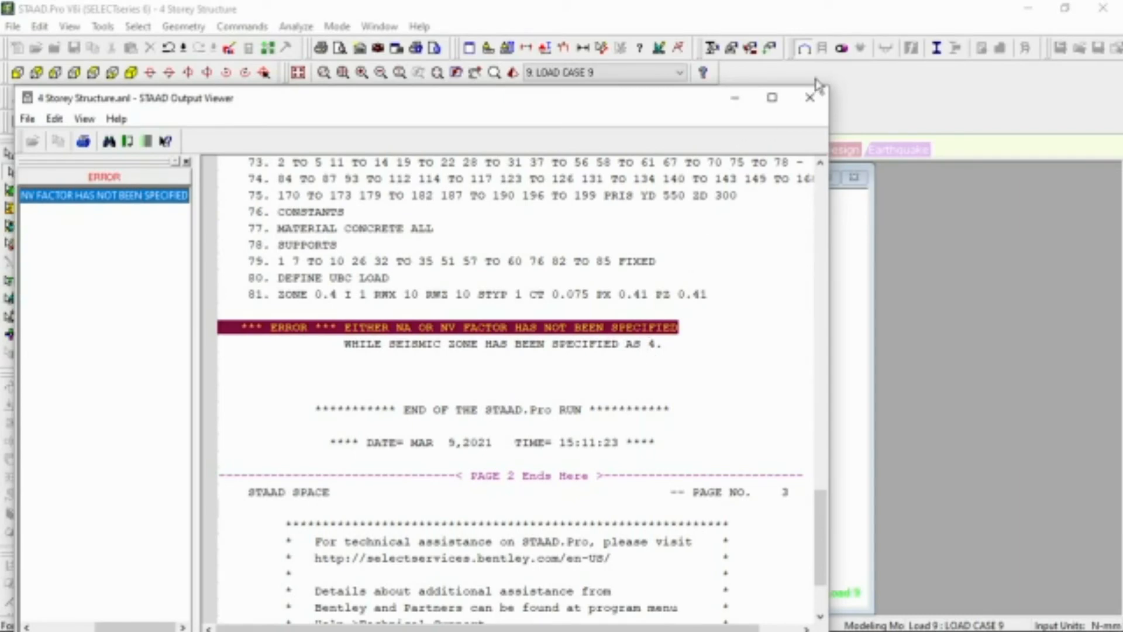
{"action": "left_click", "coordinate": [810, 97]}
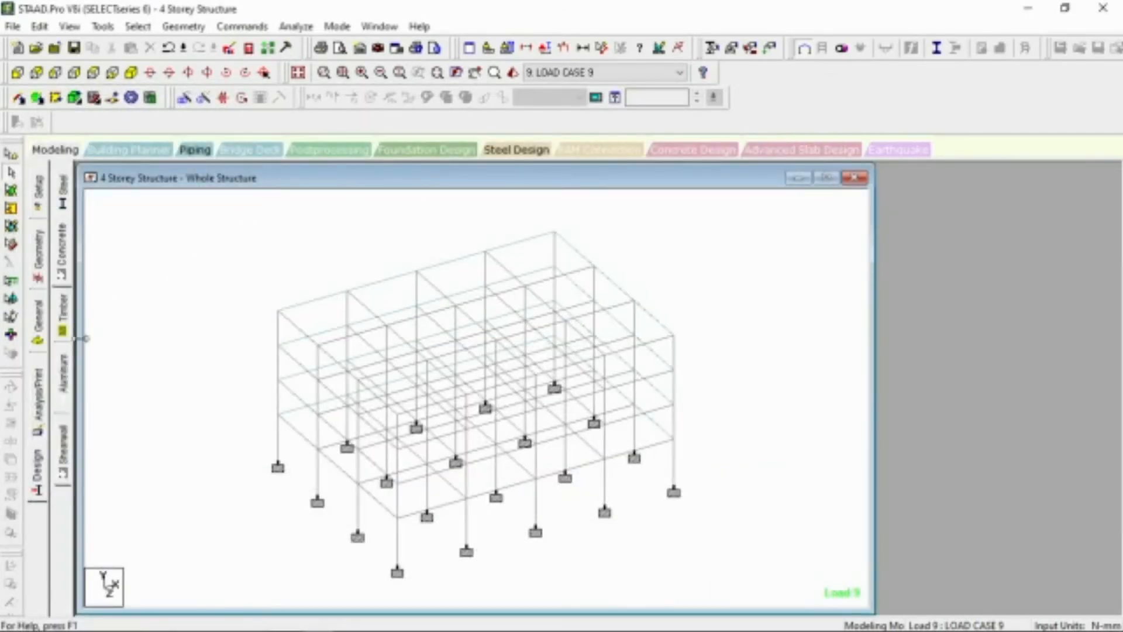
Set the zone factor to 0.075 in the structure's UBC 1997 seismic definition.
{"action": "left_click", "coordinate": [41, 338]}
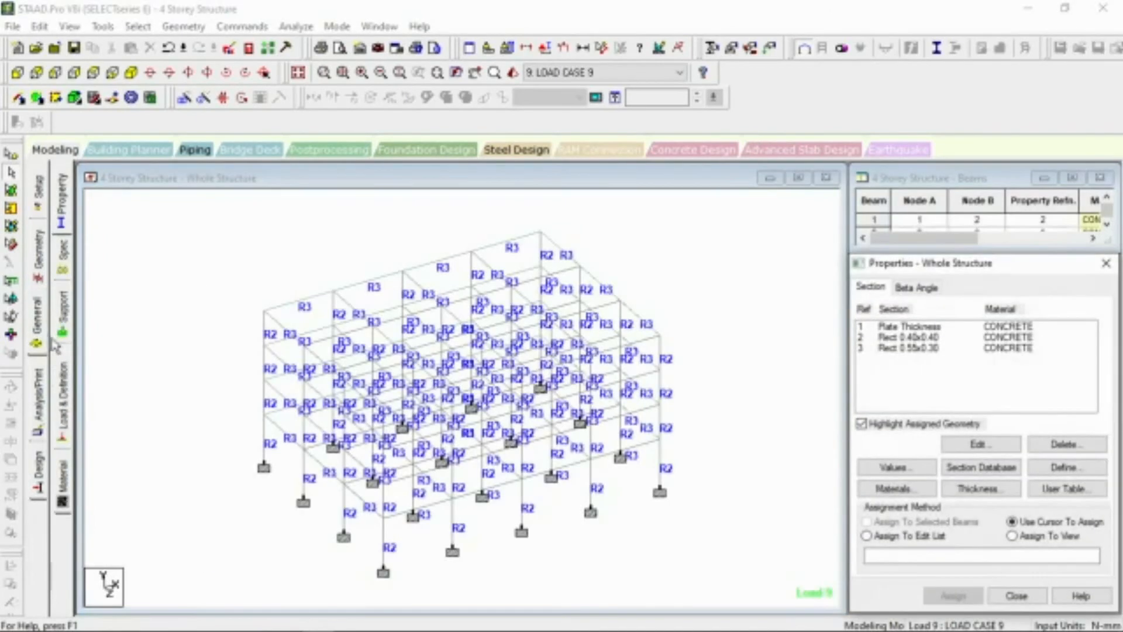
{"action": "left_click", "coordinate": [64, 396]}
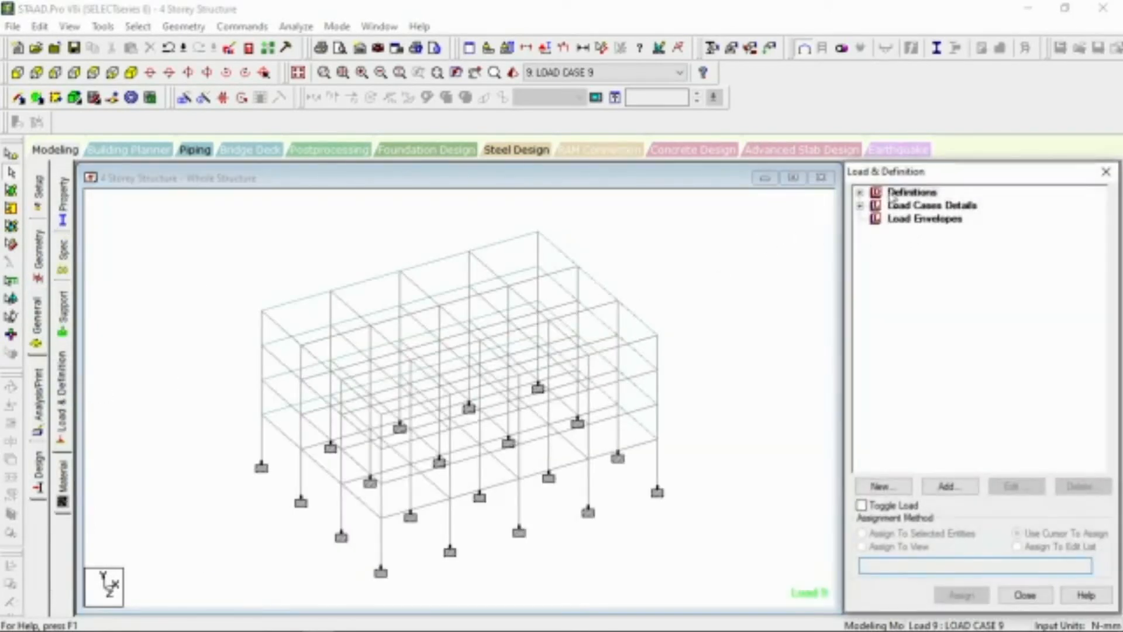
{"action": "left_click", "coordinate": [860, 194]}
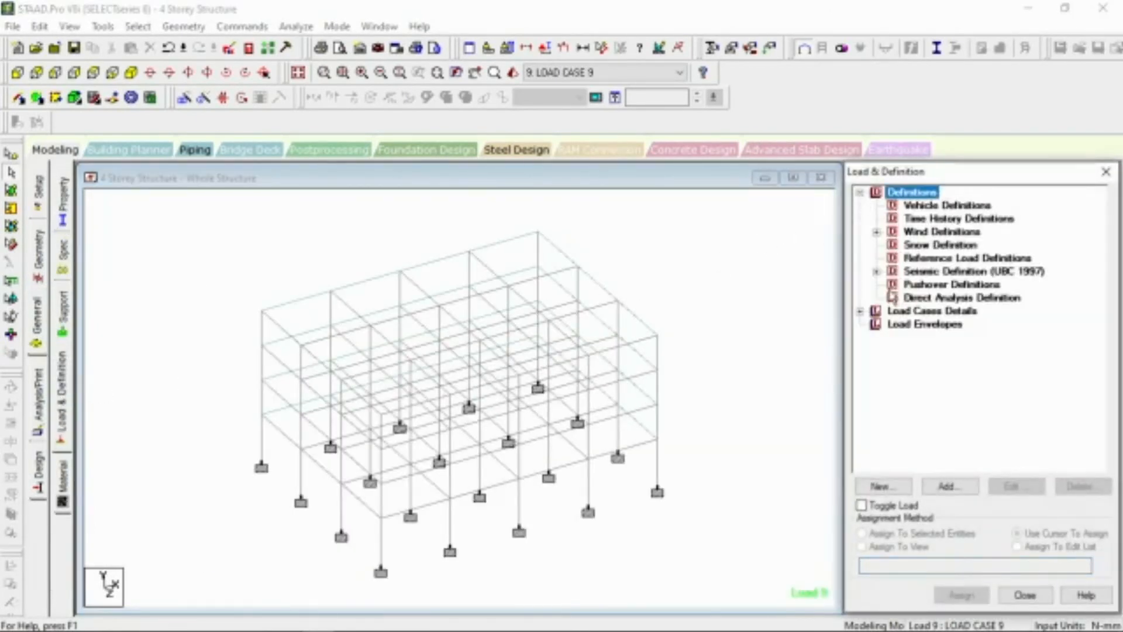
{"action": "left_click", "coordinate": [875, 272]}
{"action": "left_click", "coordinate": [901, 285]}
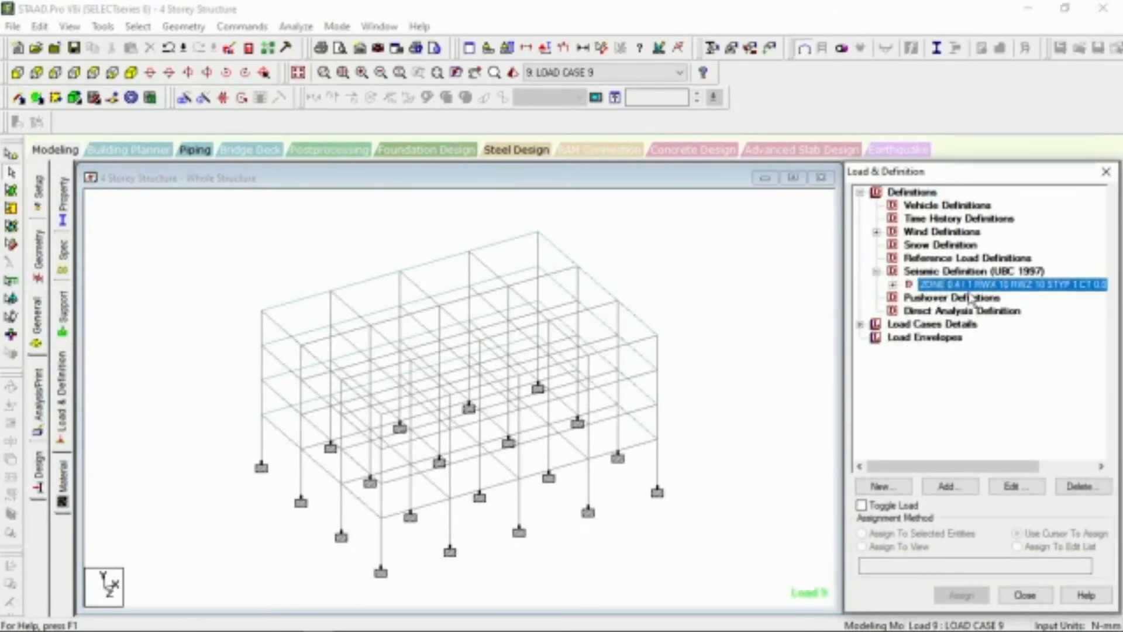
{"action": "left_click", "coordinate": [1016, 488]}
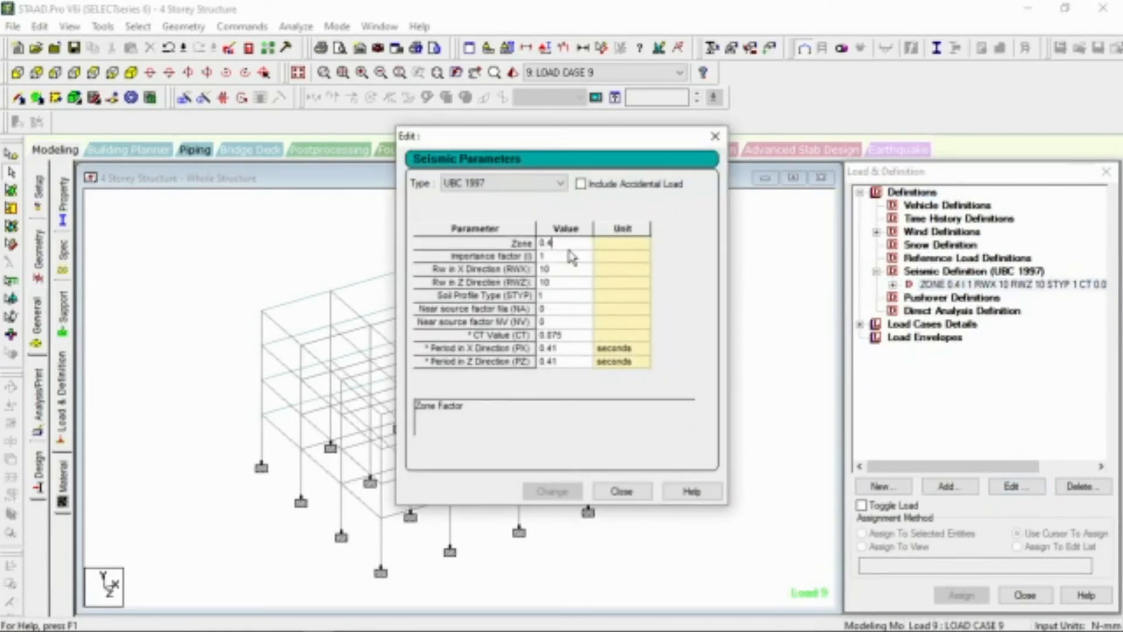
{"action": "key", "text": "BackSpace"}
{"action": "type", "text": "075"}
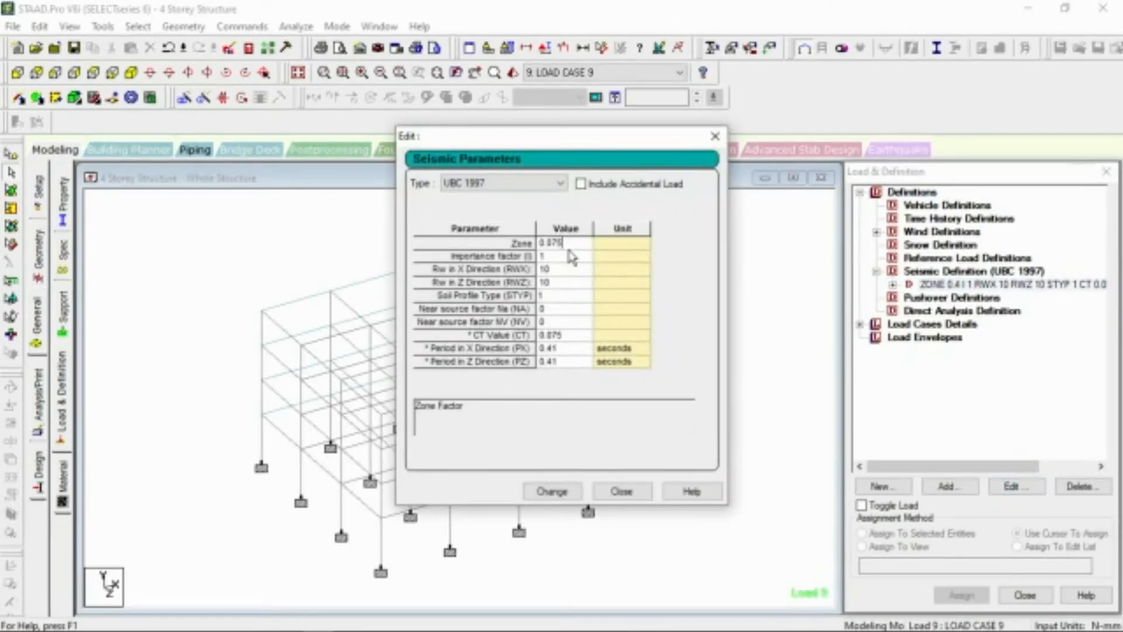
{"action": "left_click", "coordinate": [556, 493]}
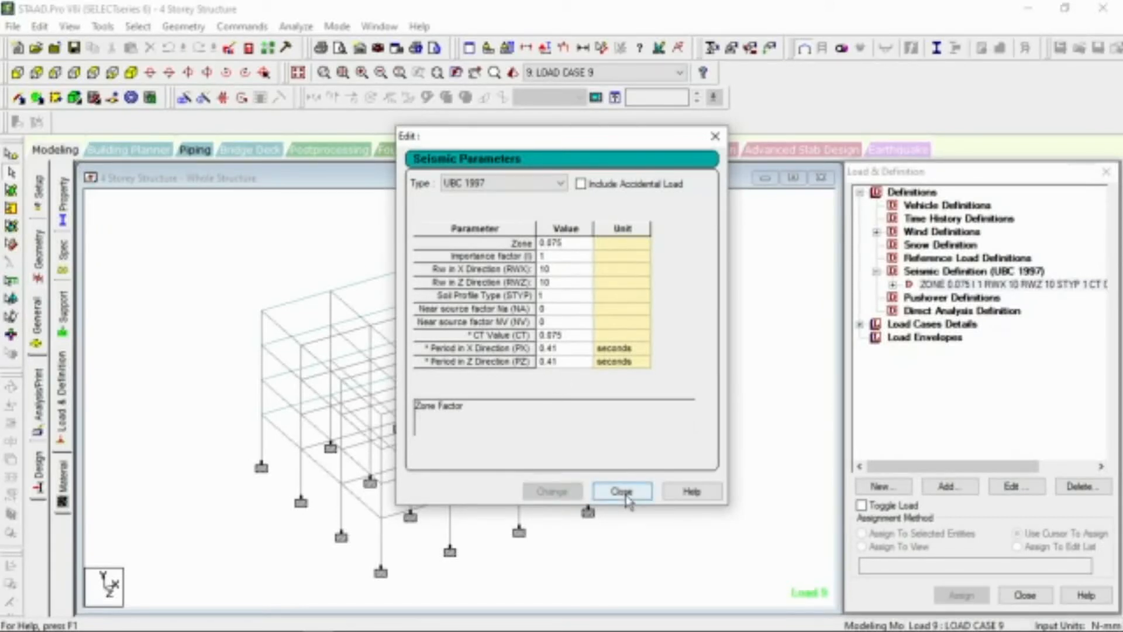
{"action": "left_click", "coordinate": [621, 491]}
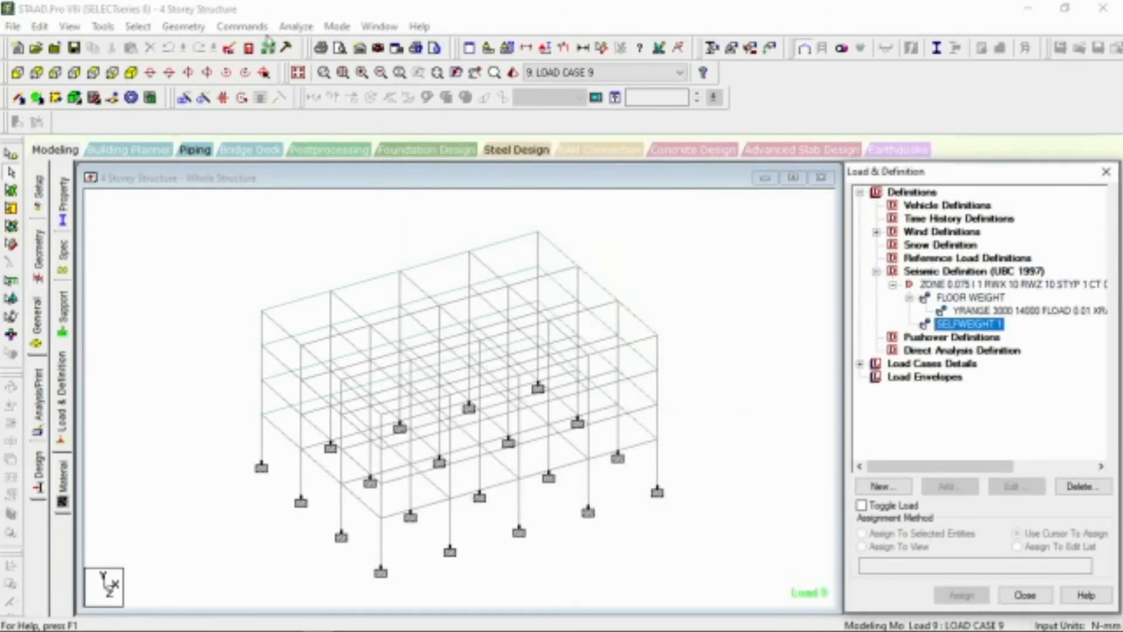
Save the modified structure and rerun the analysis.
{"action": "left_click", "coordinate": [298, 27]}
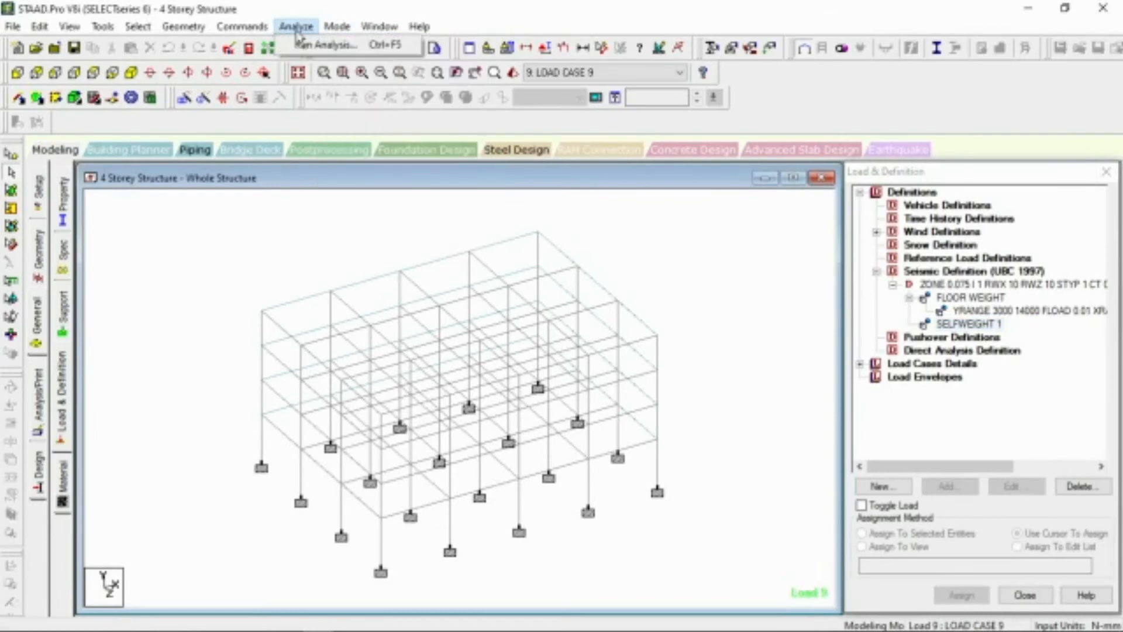
{"action": "left_click", "coordinate": [311, 49]}
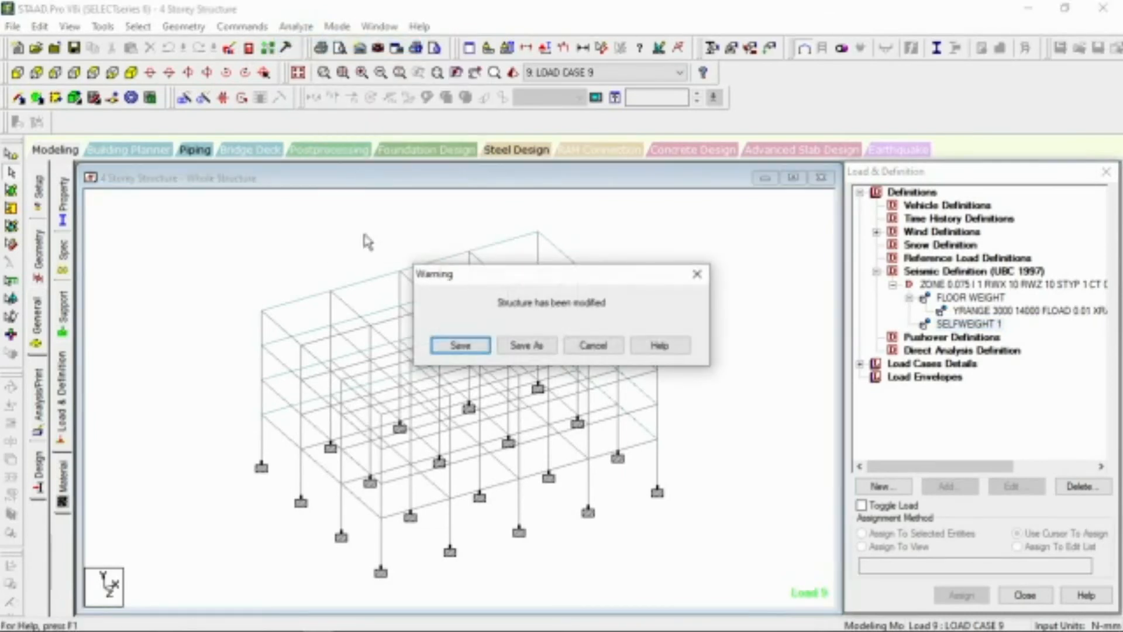
{"action": "left_click", "coordinate": [461, 345]}
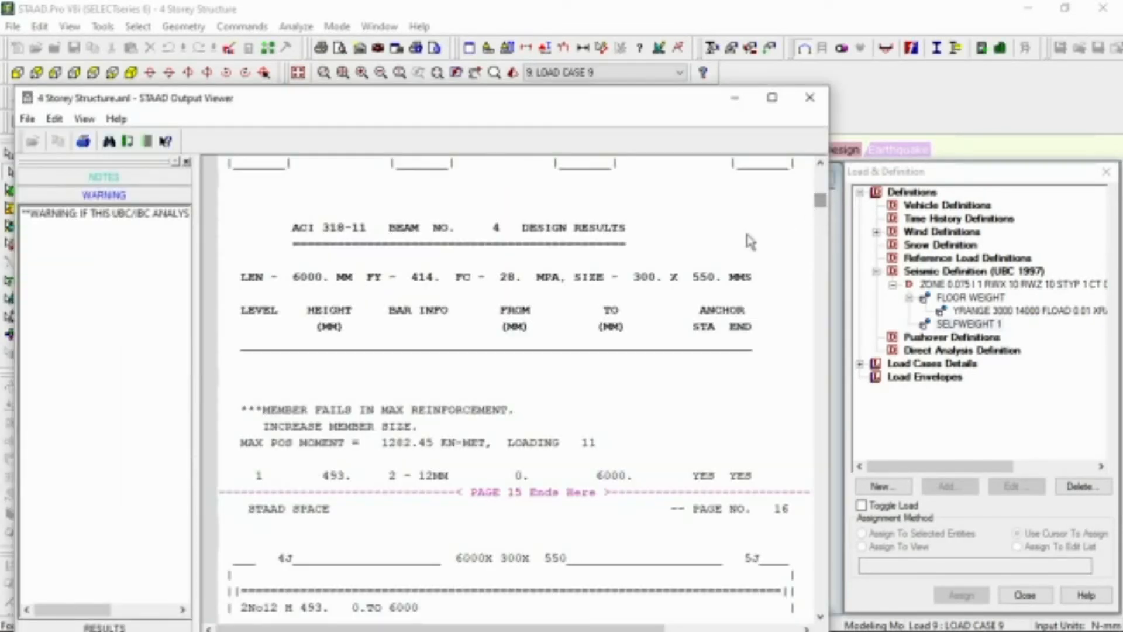
Examine the ACI 318-11 beam design results in the output file, including bar arrangement, maximum moments and shear stirrups.
{"action": "scroll", "coordinate": [605, 319], "scroll_direction": "up", "scroll_amount": 18}
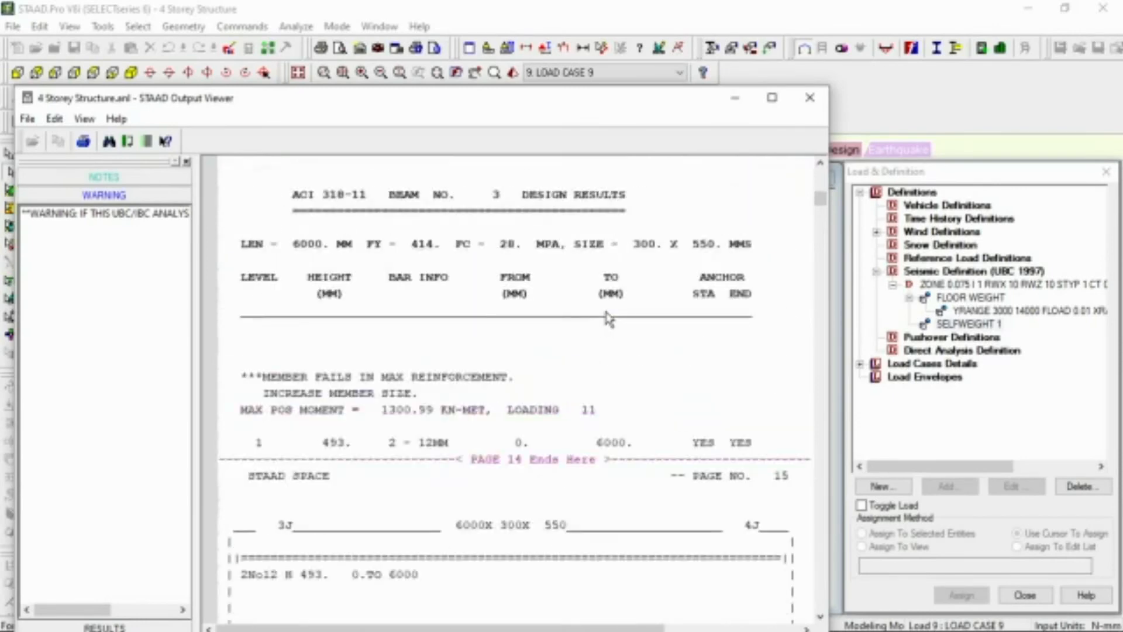
{"action": "scroll", "coordinate": [608, 318], "scroll_direction": "up", "scroll_amount": 1}
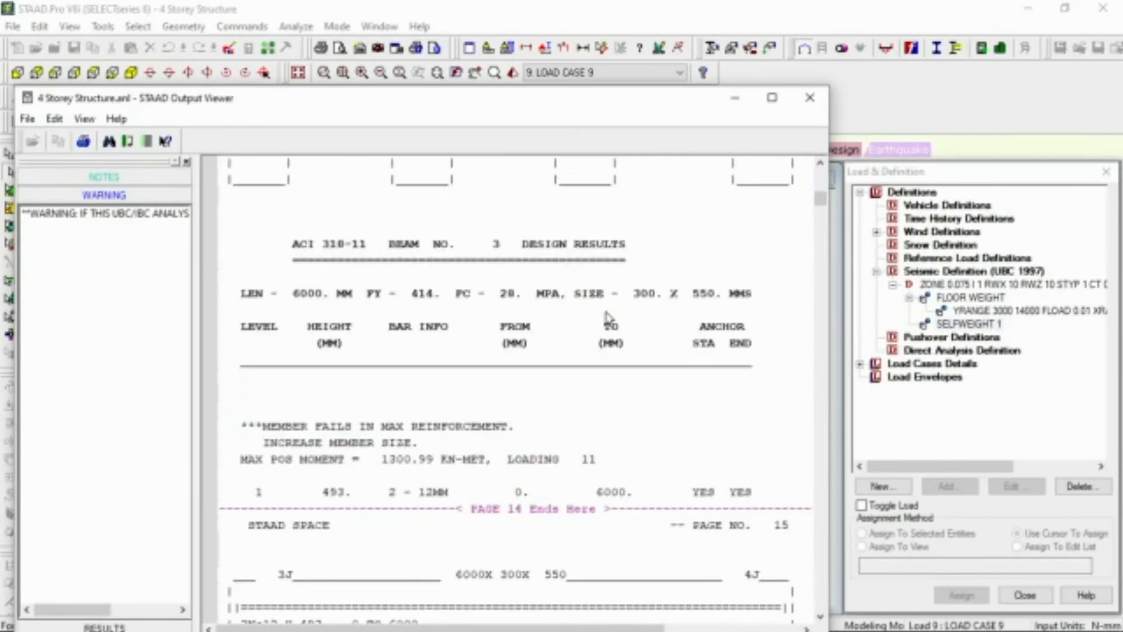
{"action": "scroll", "coordinate": [608, 318], "scroll_direction": "up", "scroll_amount": 6}
{"action": "scroll", "coordinate": [608, 318], "scroll_direction": "up", "scroll_amount": 4}
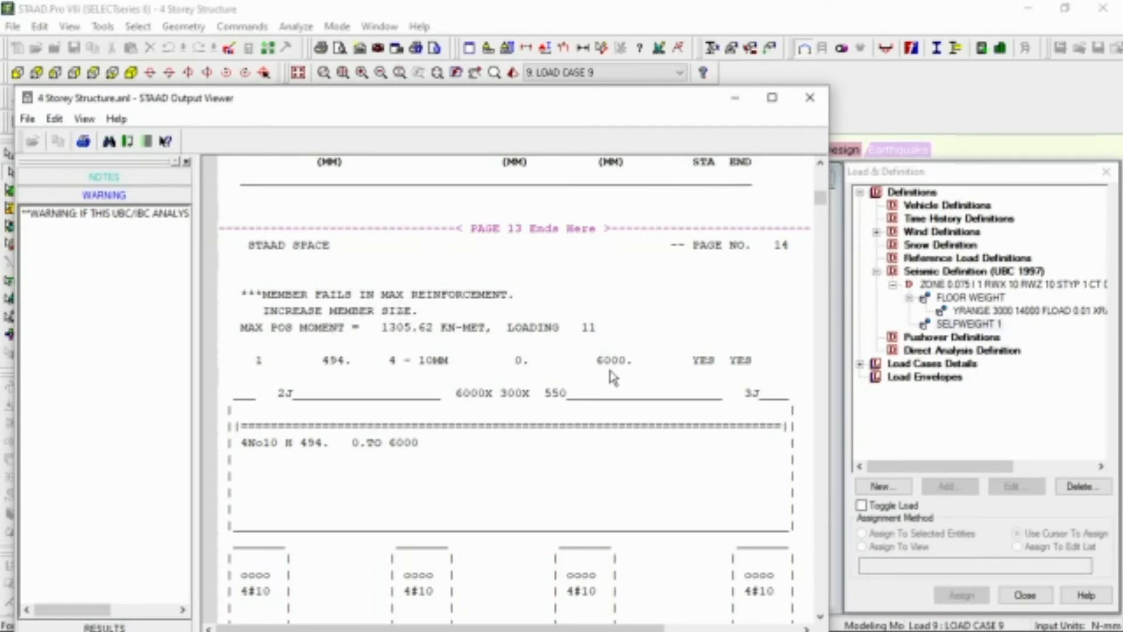
{"action": "scroll", "coordinate": [612, 378], "scroll_direction": "down", "scroll_amount": 1}
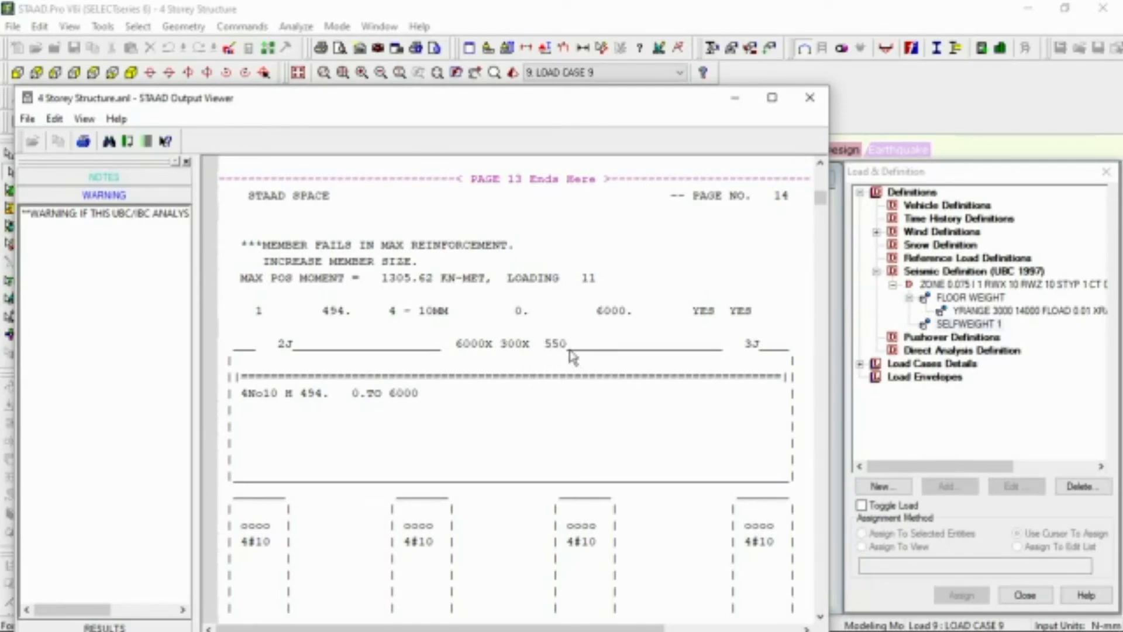
{"action": "scroll", "coordinate": [573, 357], "scroll_direction": "down", "scroll_amount": 5}
{"action": "scroll", "coordinate": [581, 359], "scroll_direction": "up", "scroll_amount": 6}
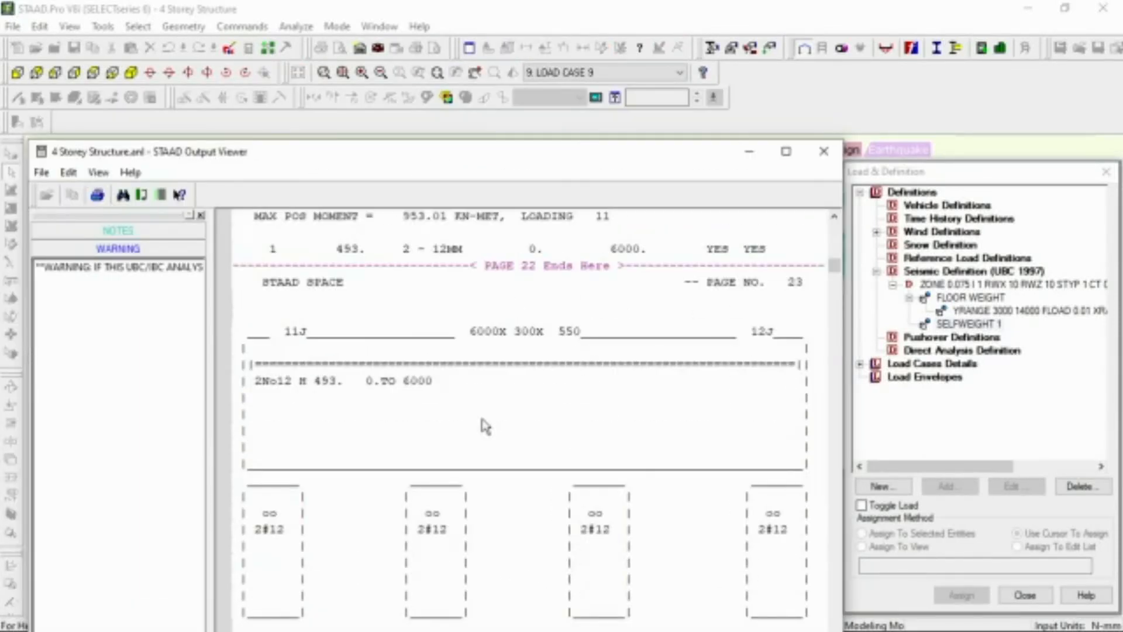
{"action": "scroll", "coordinate": [485, 425], "scroll_direction": "down", "scroll_amount": 7}
{"action": "scroll", "coordinate": [485, 426], "scroll_direction": "down", "scroll_amount": 5}
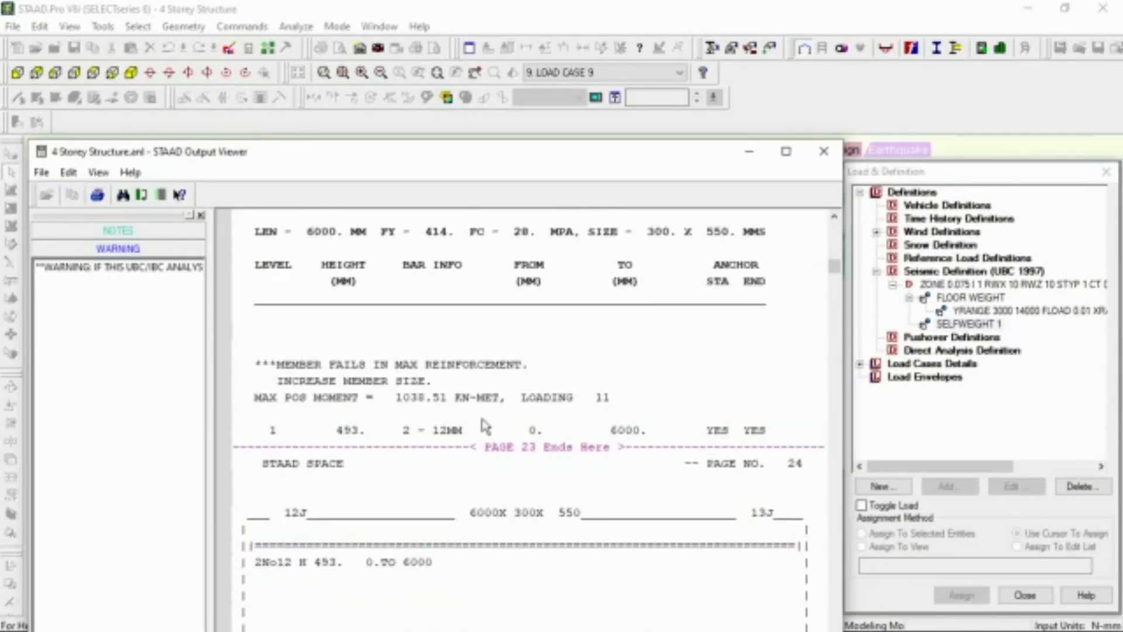
{"action": "scroll", "coordinate": [540, 414], "scroll_direction": "down", "scroll_amount": 6}
{"action": "scroll", "coordinate": [545, 418], "scroll_direction": "down", "scroll_amount": 19}
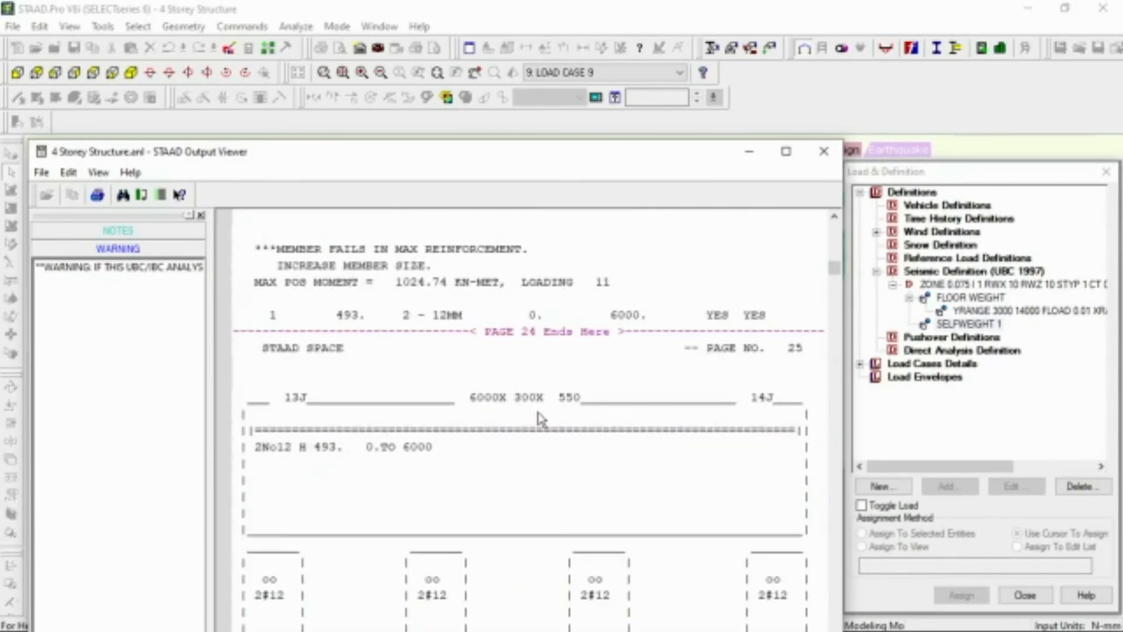
{"action": "scroll", "coordinate": [537, 416], "scroll_direction": "down", "scroll_amount": 12}
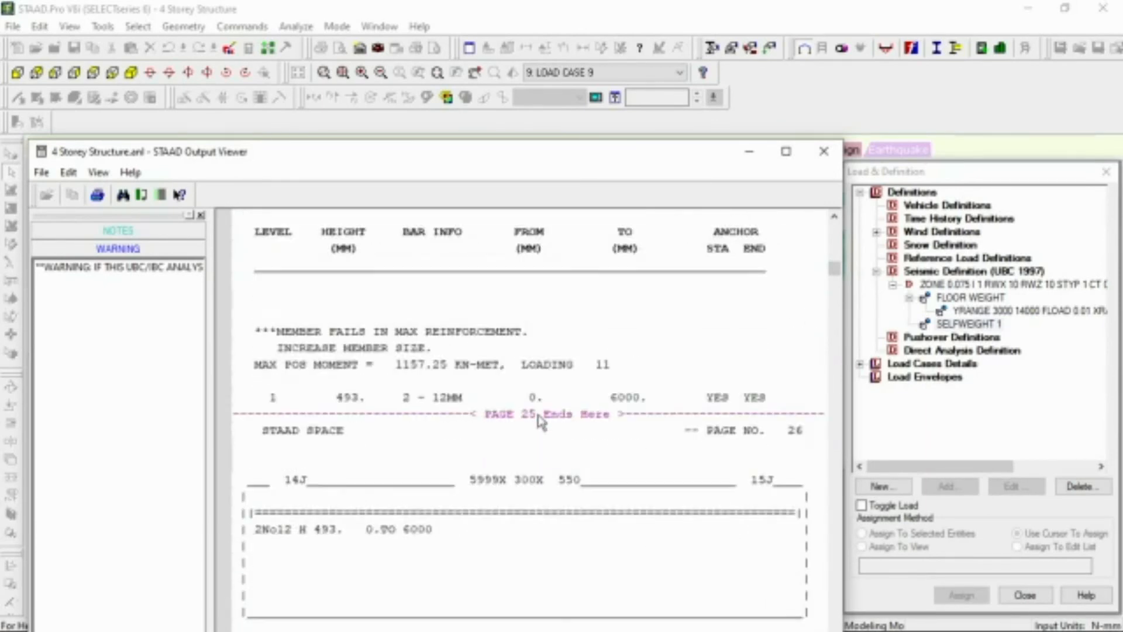
{"action": "scroll", "coordinate": [538, 420], "scroll_direction": "down", "scroll_amount": 10}
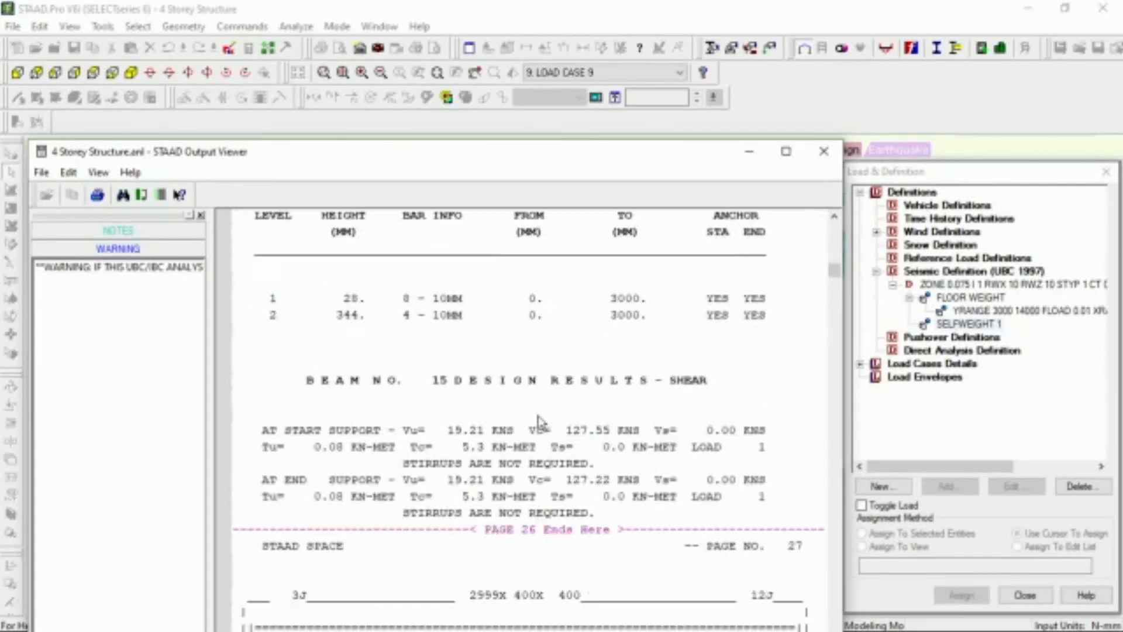
{"action": "scroll", "coordinate": [538, 420], "scroll_direction": "up", "scroll_amount": 9}
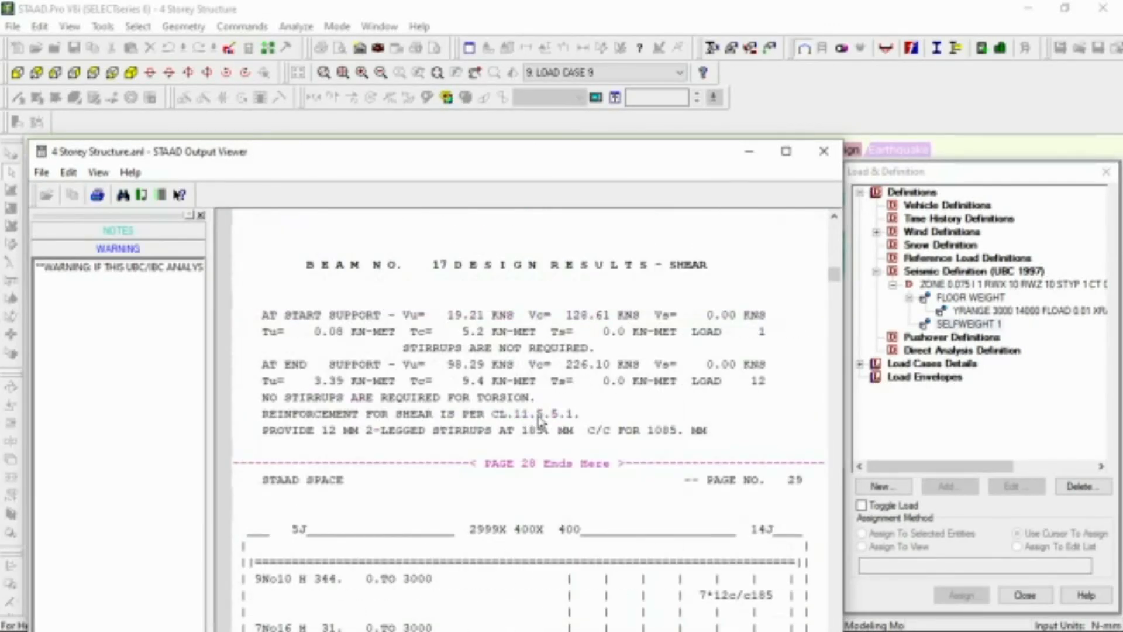
{"action": "scroll", "coordinate": [539, 420], "scroll_direction": "up", "scroll_amount": 1}
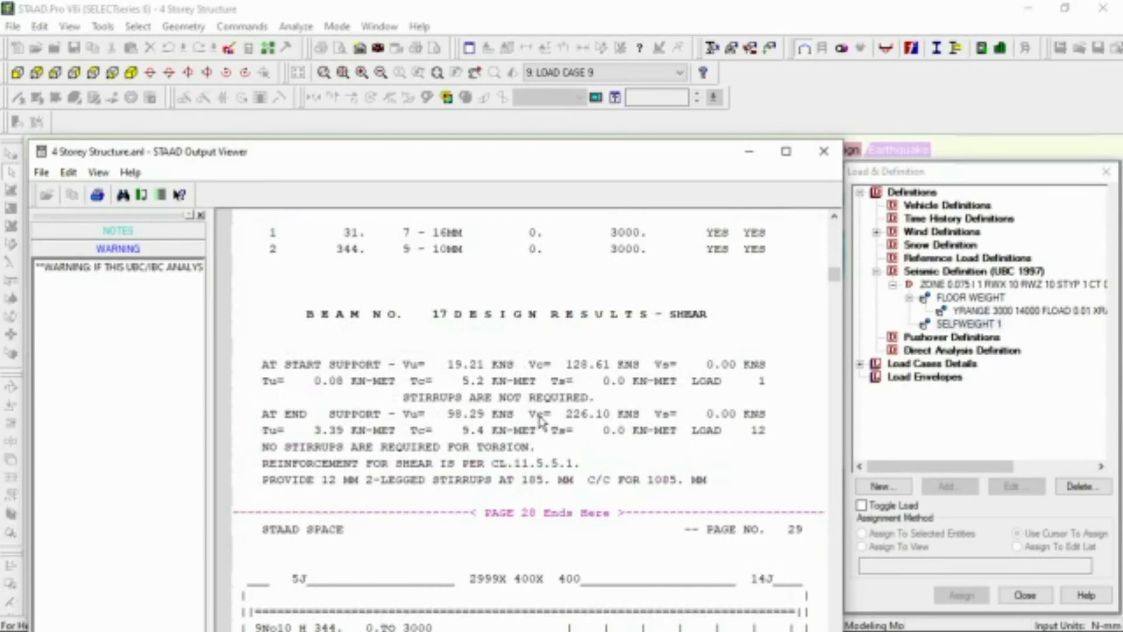
{"action": "scroll", "coordinate": [573, 398], "scroll_direction": "up", "scroll_amount": 1}
{"action": "scroll", "coordinate": [564, 433], "scroll_direction": "down", "scroll_amount": 20}
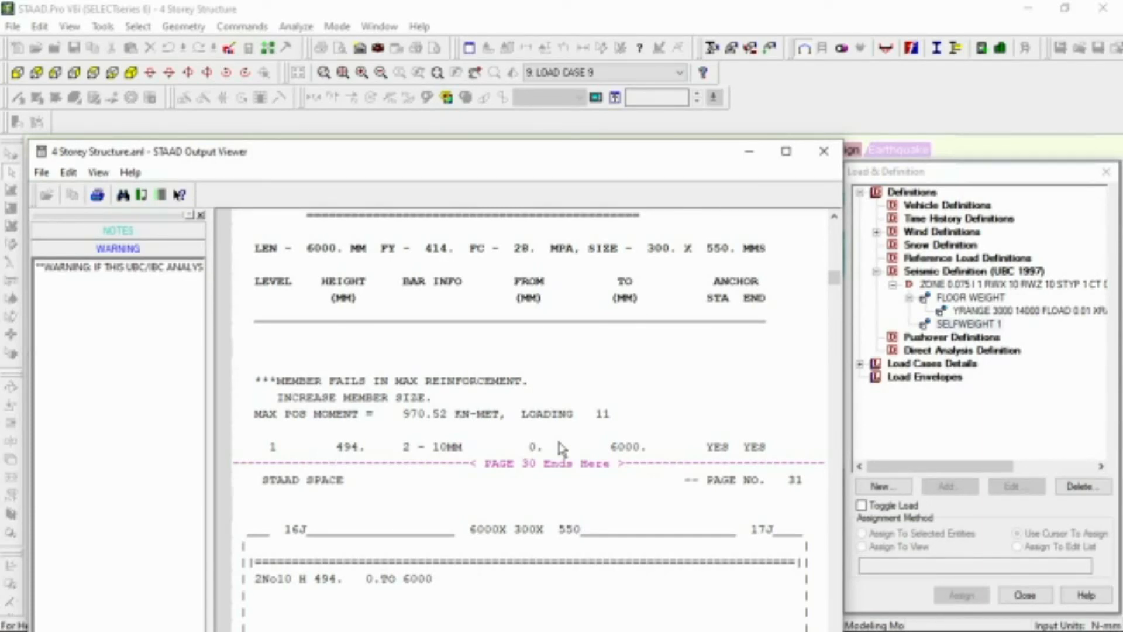
{"action": "scroll", "coordinate": [562, 448], "scroll_direction": "down", "scroll_amount": 14}
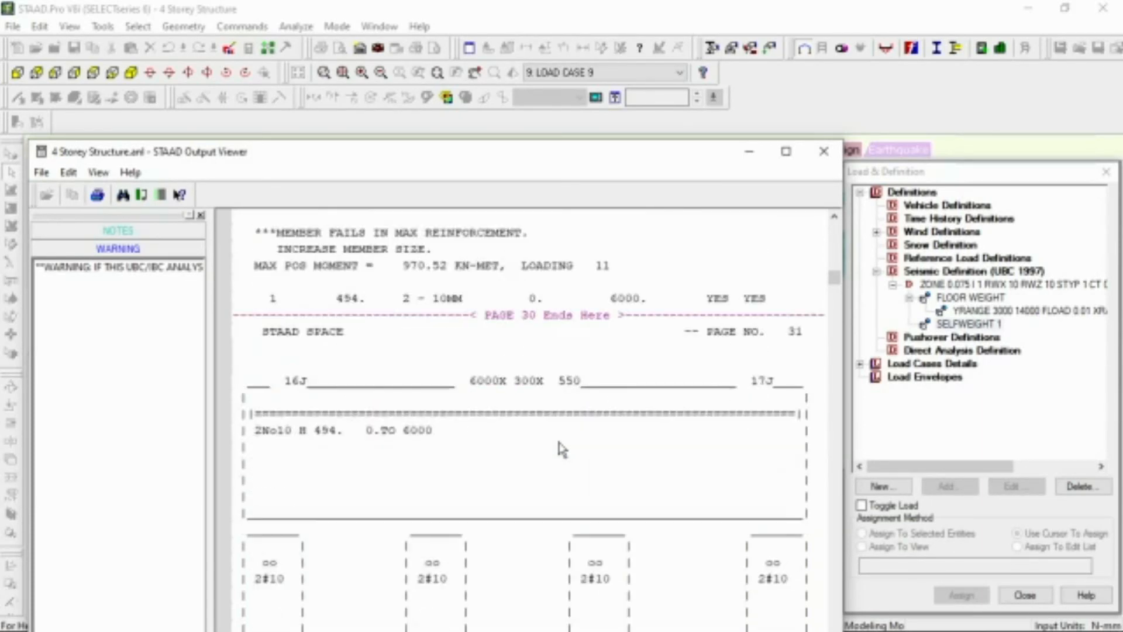
Examine the ACI 318-11 design results for columns 72 to 75, including required steel area, bar configuration and tie spacing.
{"action": "scroll", "coordinate": [624, 450], "scroll_direction": "up", "scroll_amount": 2}
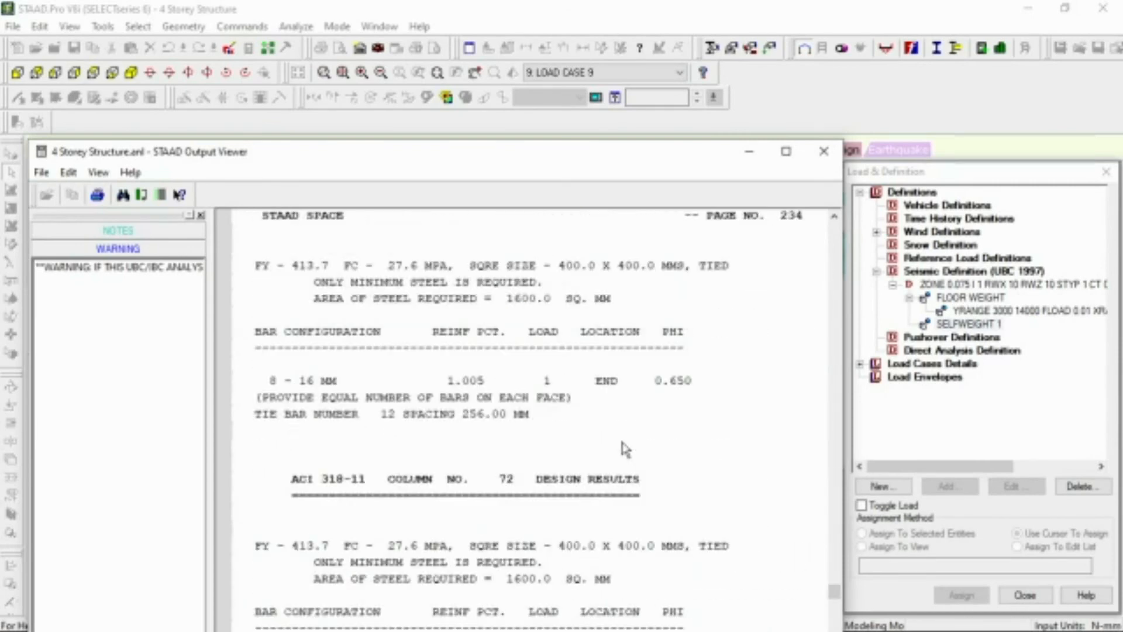
{"action": "scroll", "coordinate": [625, 449], "scroll_direction": "up", "scroll_amount": 1}
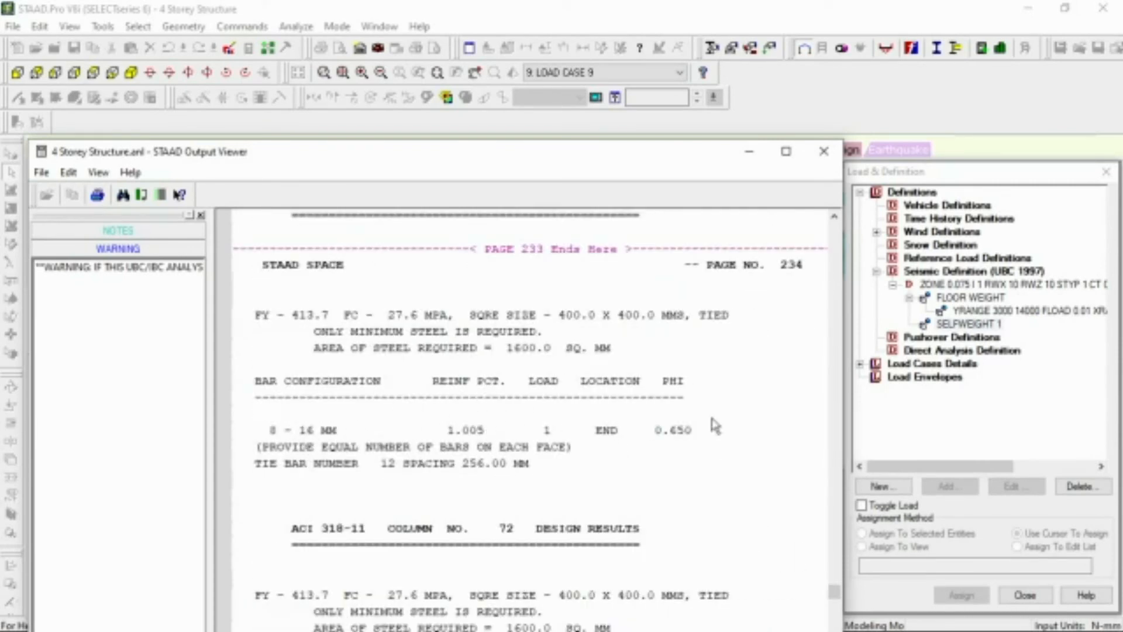
{"action": "scroll", "coordinate": [717, 424], "scroll_direction": "down", "scroll_amount": 12}
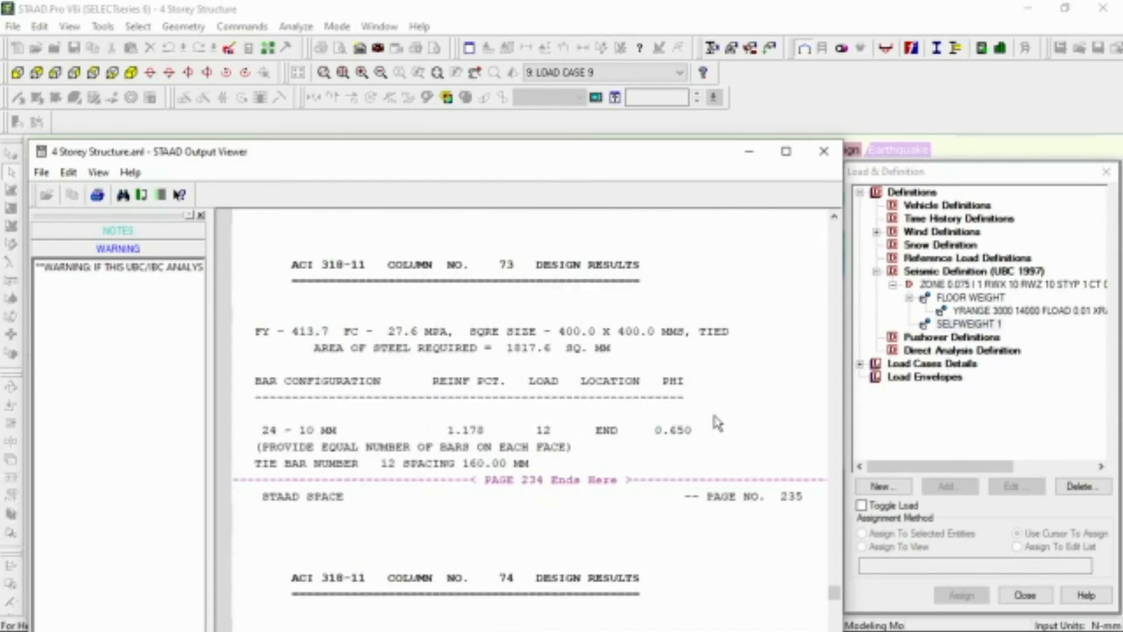
{"action": "scroll", "coordinate": [717, 422], "scroll_direction": "down", "scroll_amount": 6}
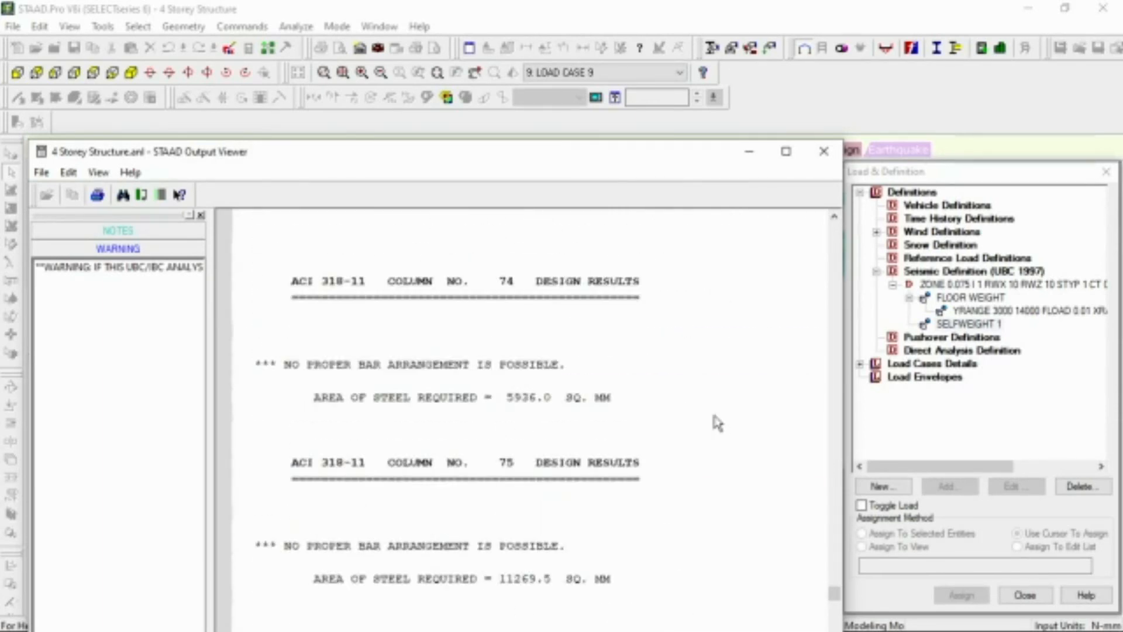
{"action": "scroll", "coordinate": [717, 423], "scroll_direction": "up", "scroll_amount": 3}
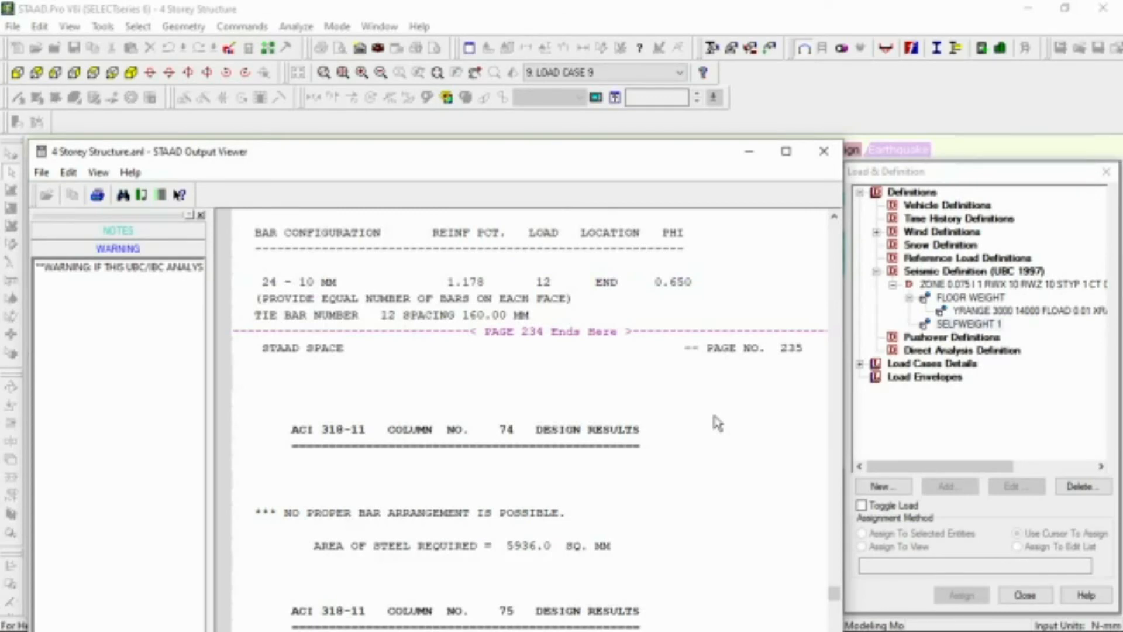
{"action": "scroll", "coordinate": [717, 423], "scroll_direction": "down", "scroll_amount": 2}
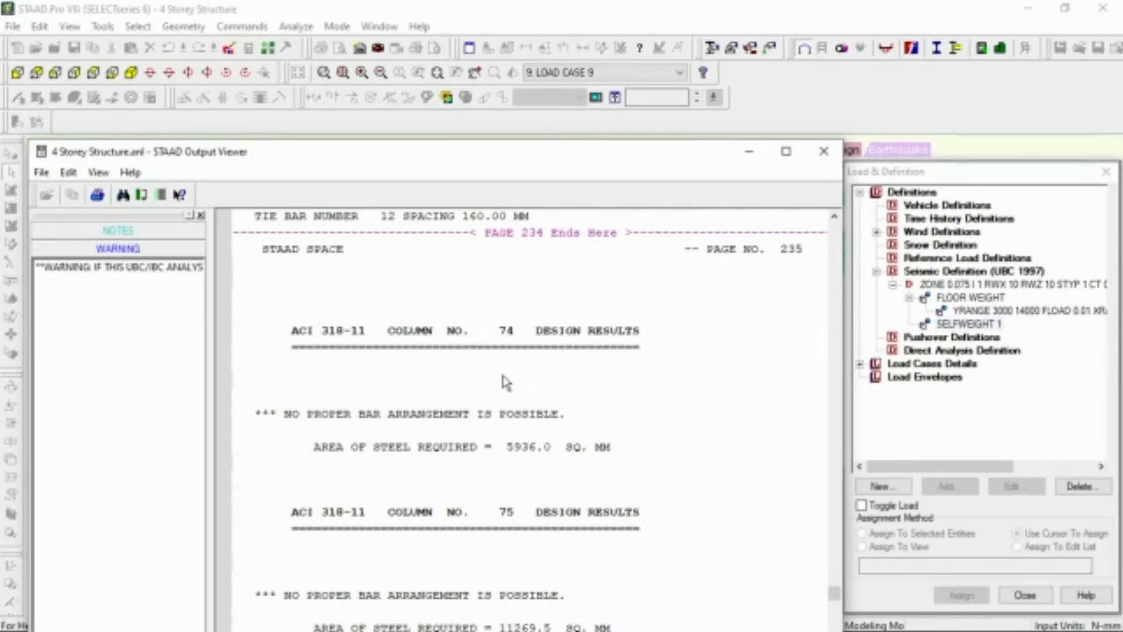
{"action": "scroll", "coordinate": [556, 372], "scroll_direction": "up", "scroll_amount": 3}
{"action": "scroll", "coordinate": [556, 373], "scroll_direction": "up", "scroll_amount": 3}
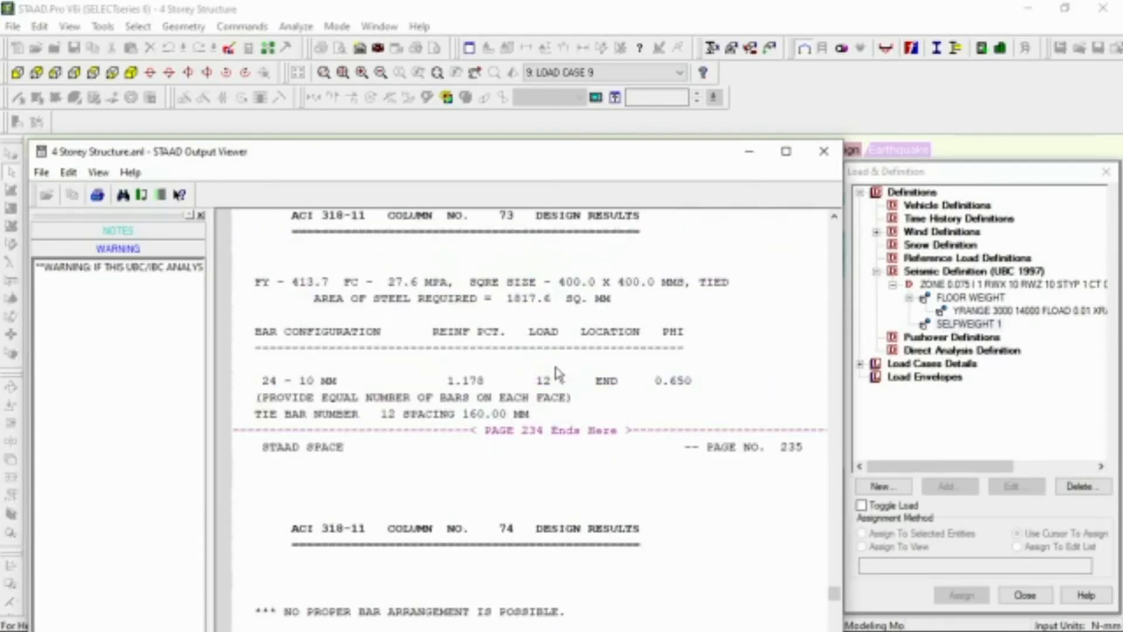